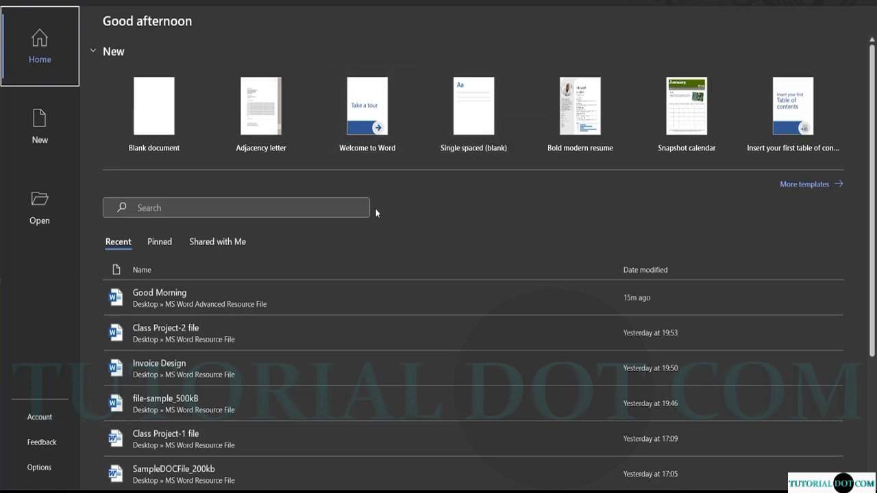
Create a new blank document from the Word start screen.
click(158, 123)
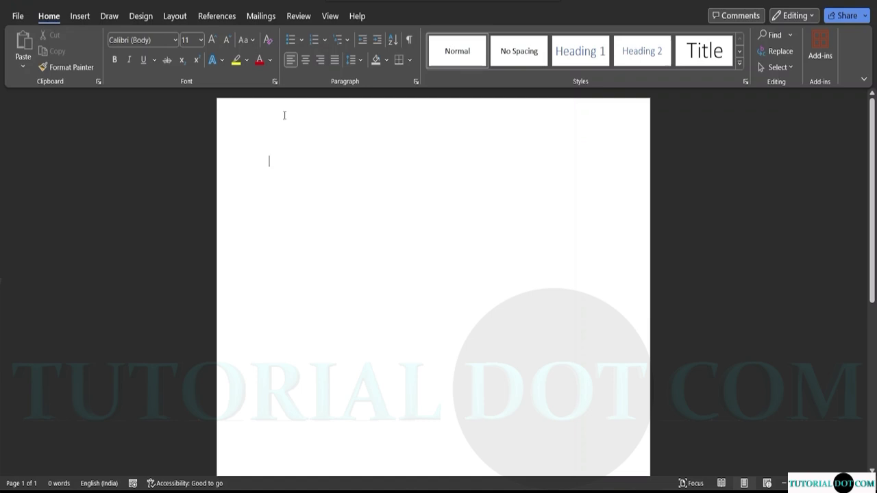
From the View tab's Macros menu, start recording a new macro, proposed as Macro1.
click(330, 16)
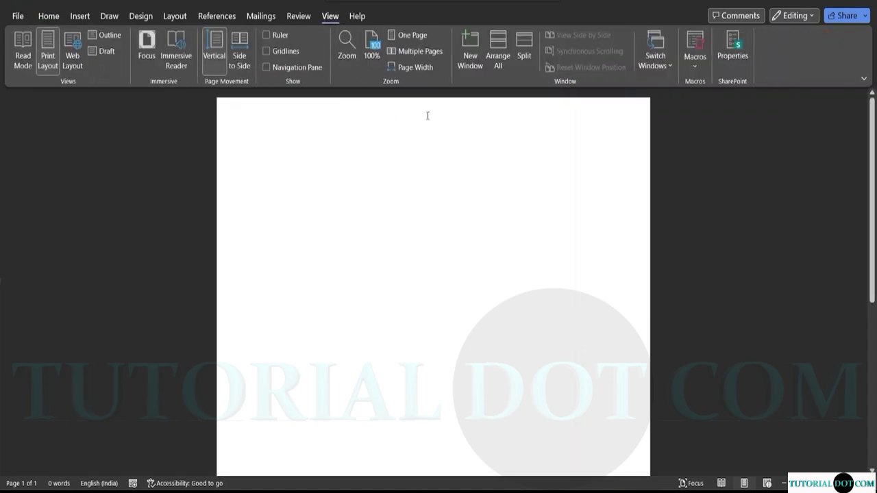
click(695, 68)
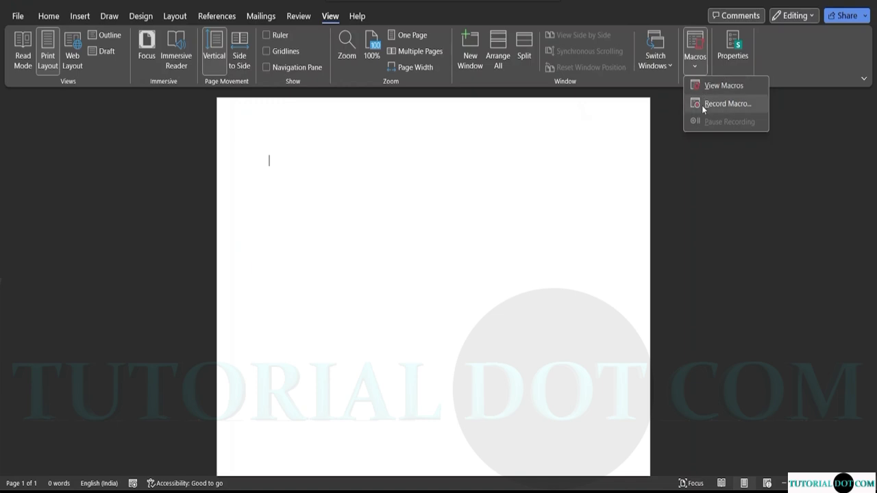
click(669, 143)
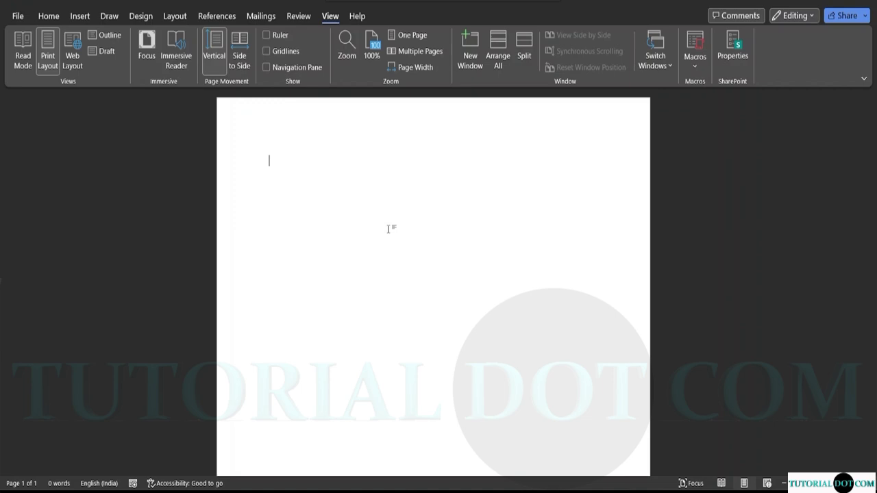
click(697, 68)
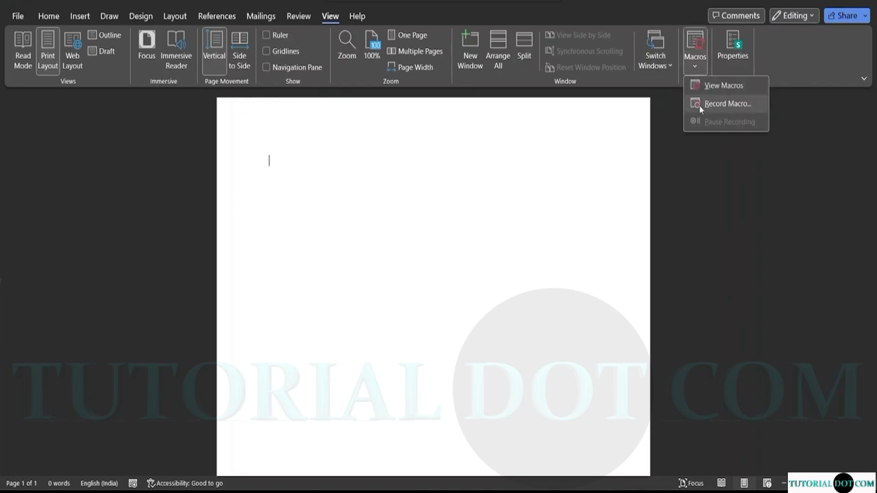
click(700, 105)
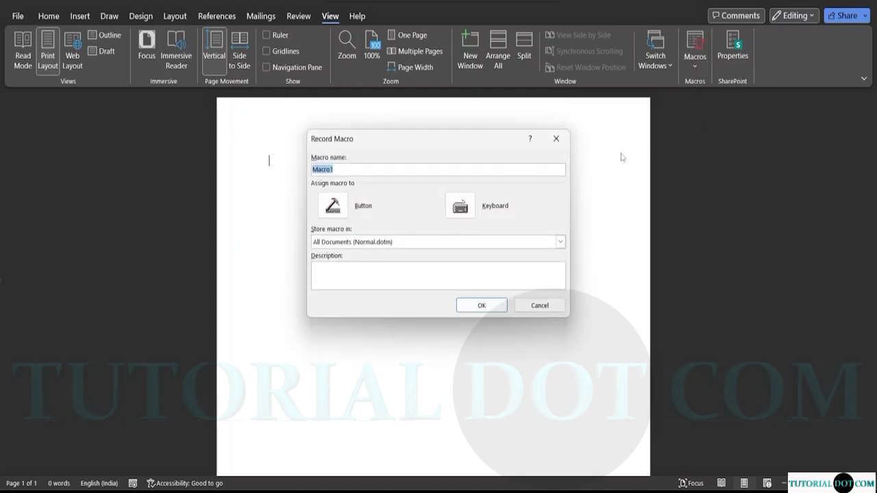
Try naming the macro 'Class Project Format' and dismiss the invalid procedure name error.
click(338, 172)
key(BackSpace)
key(BackSpace)
key(BackSpace)
key(BackSpace)
key(BackSpace)
key(BackSpace)
text(Class Project Format)
click(461, 209)
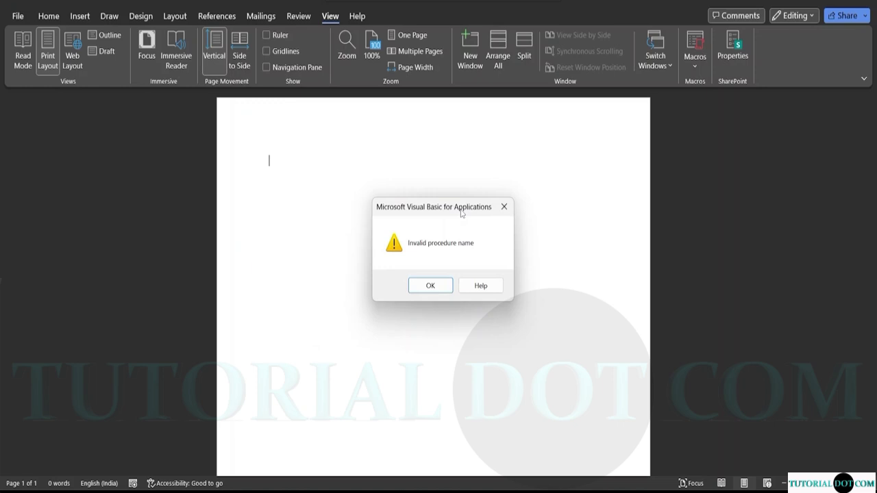
click(431, 286)
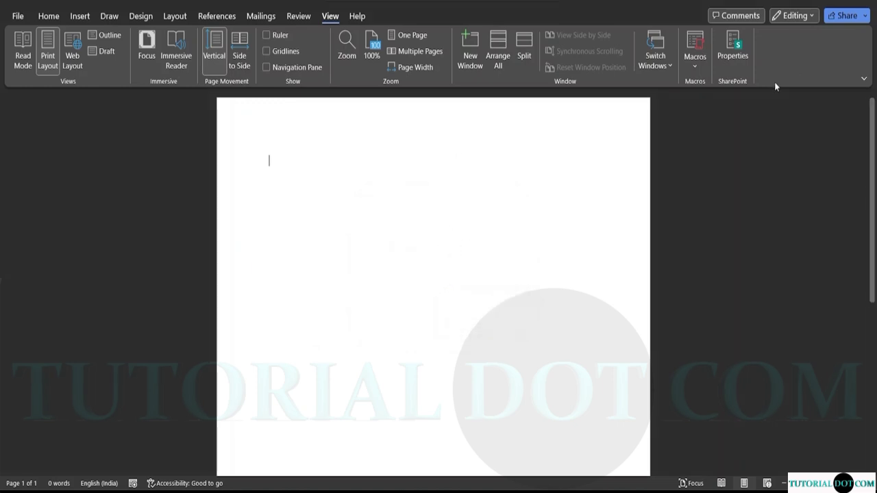
click(693, 66)
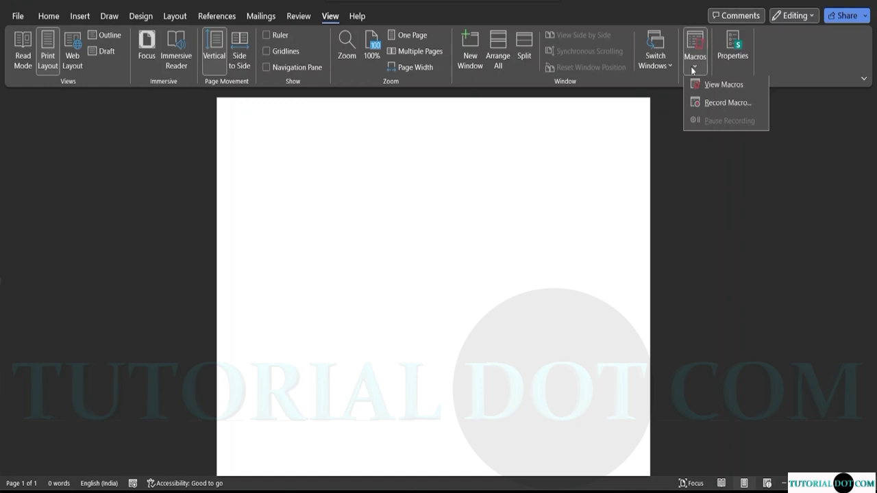
Start recording under the default name Macro1 and open its keyboard shortcut assignment.
click(714, 103)
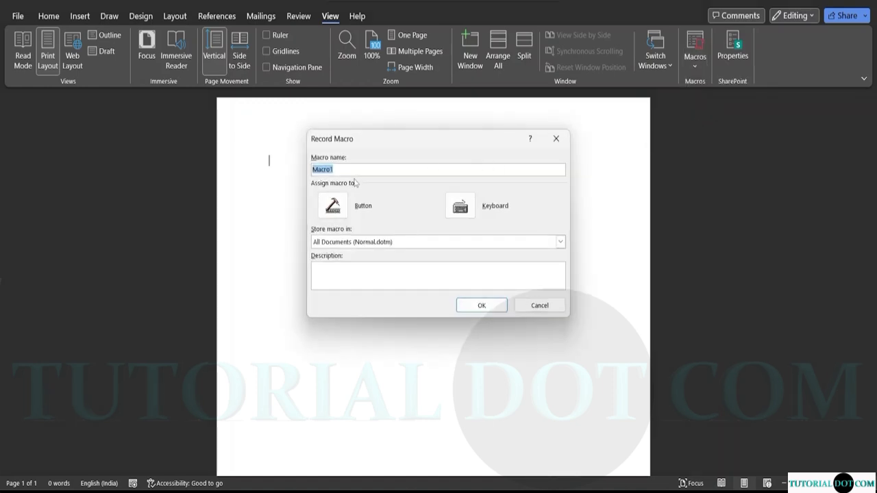
click(344, 172)
click(465, 207)
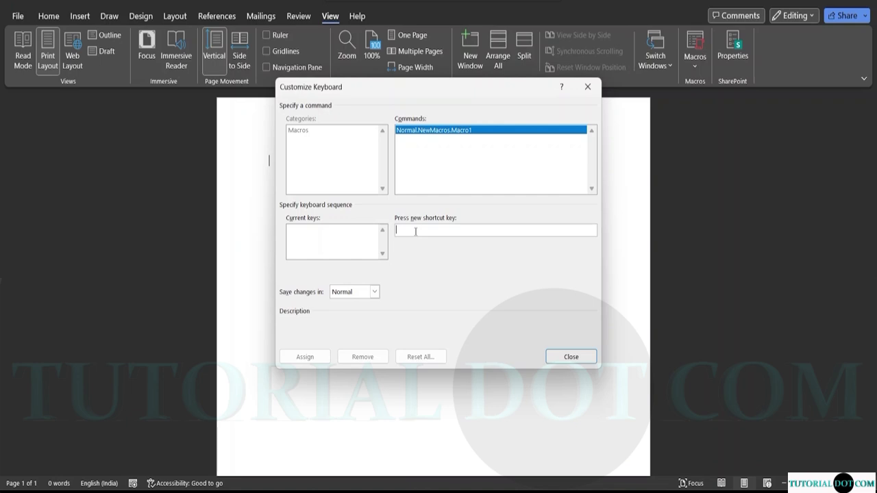
Assign Ctrl+Shift+C to Macro1 and return to the blank document.
key(ctrl+shift+c)
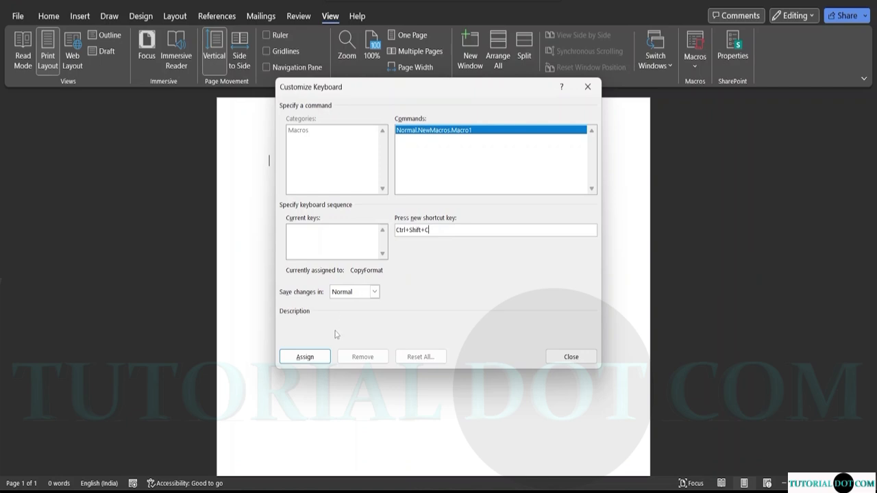
click(304, 356)
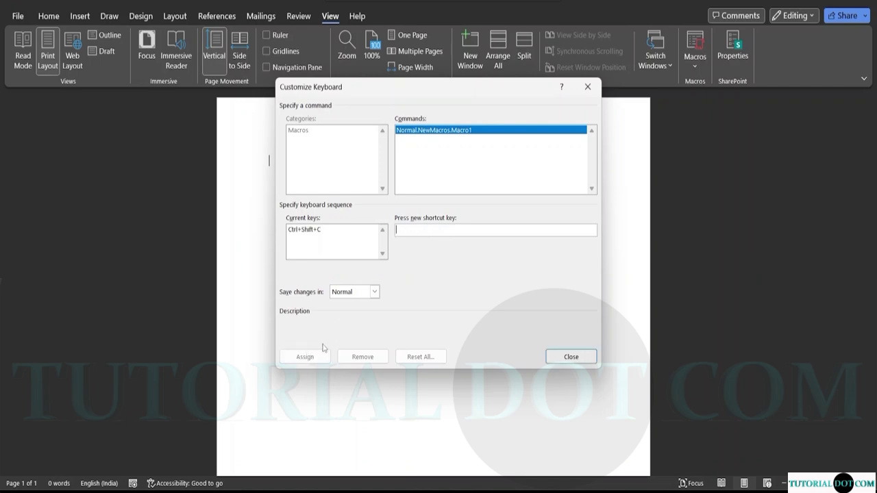
click(564, 357)
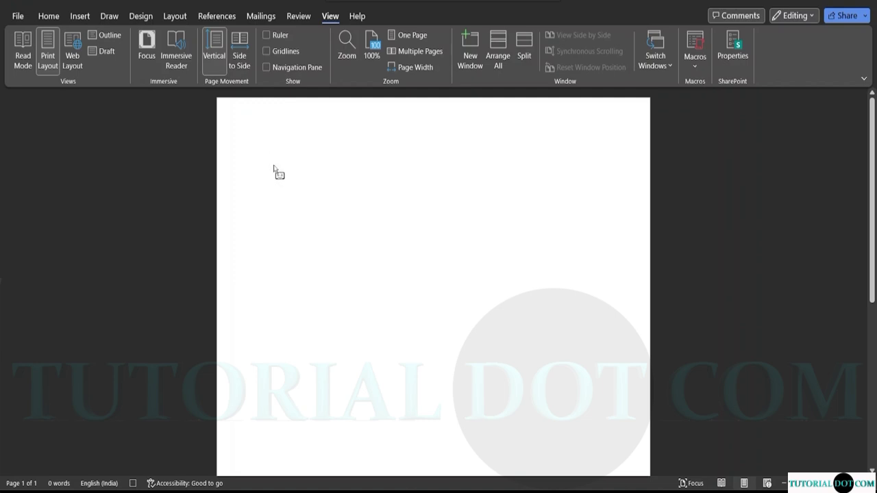
Type 'Description:' followed by Step-1, Step-2 and Step -3 on separate lines.
text(D)
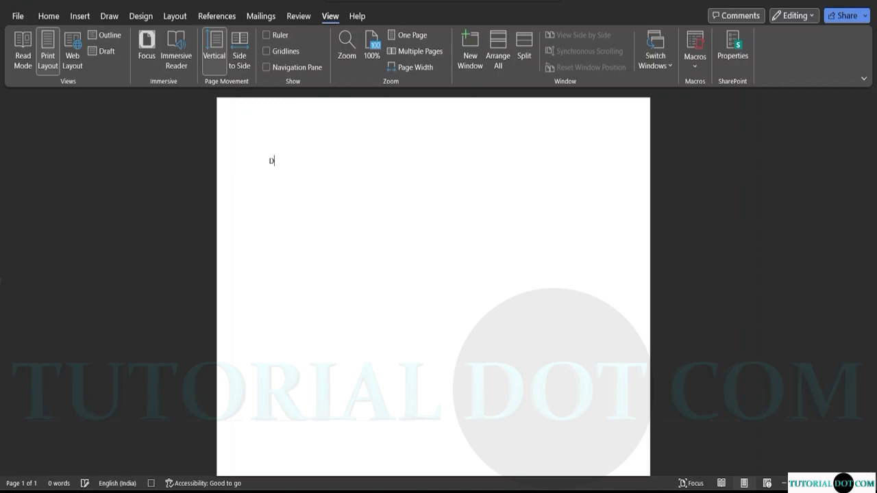
text(escription)
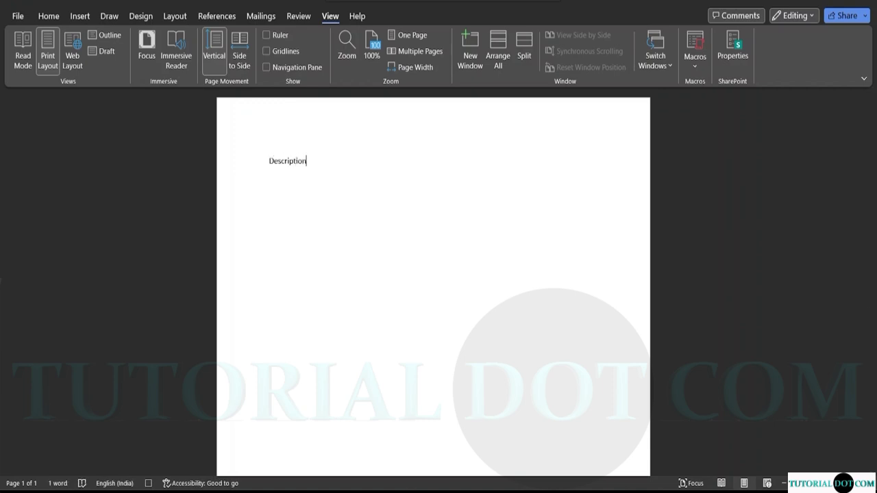
text(:)
key(Return)
text(S)
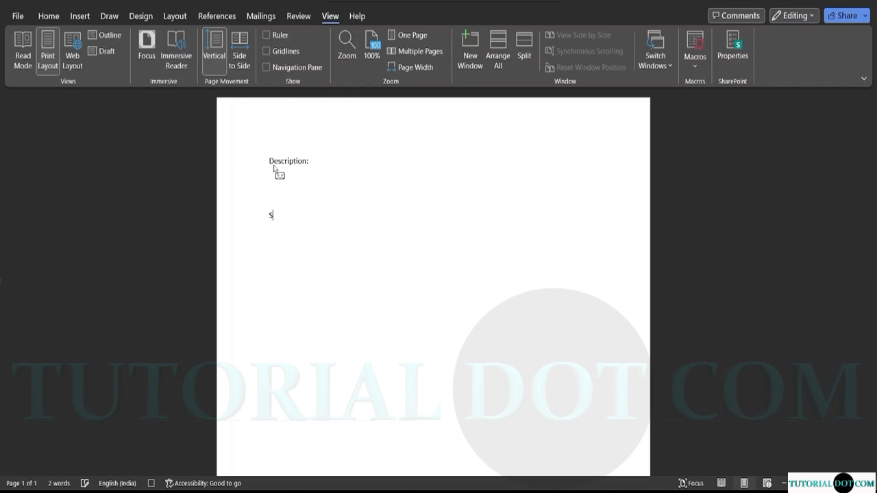
text(tep-1)
key(Return)
text(Step-2)
key(Return)
text(St)
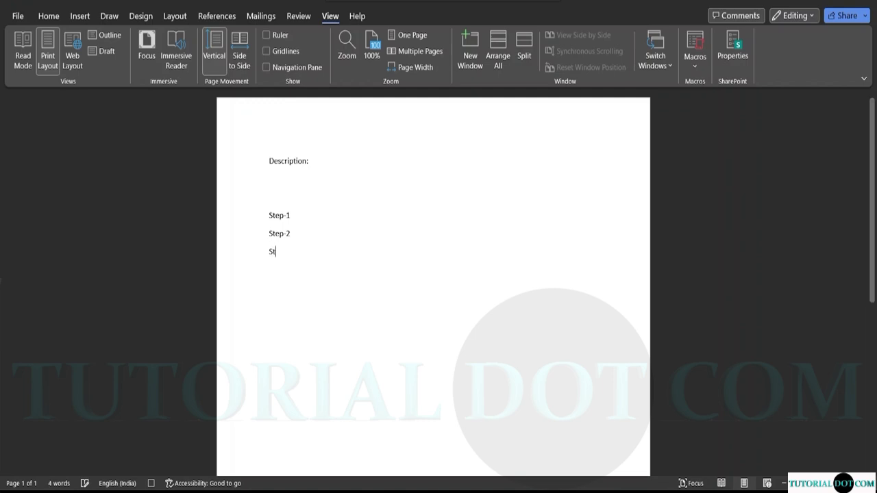
text(ep -3)
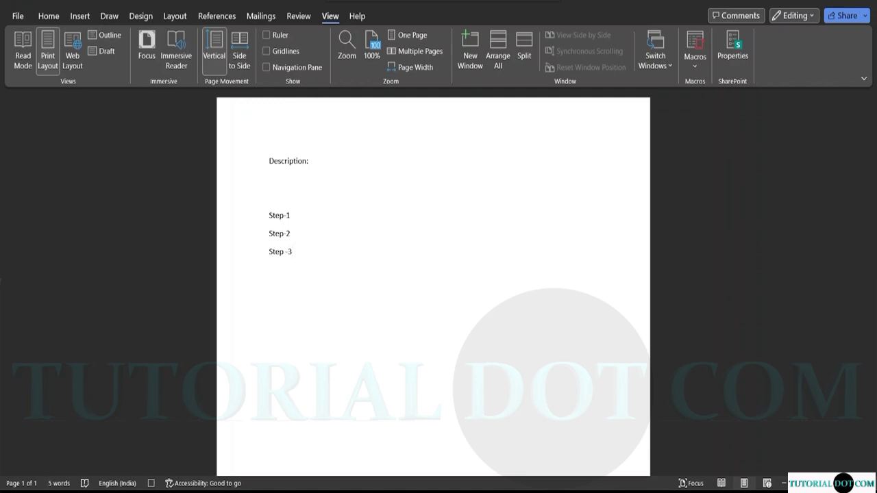
Add the lines Step- 4 and Step- 5 below Step -3.
key(Return)
text(Step-5)
key(BackSpace)
text(4)
key(BackSpace)
text(Step- 5)
Add an 'Outcome:' line after a blank line, correcting the typos.
key(Return)
key(Return)
text(Out)
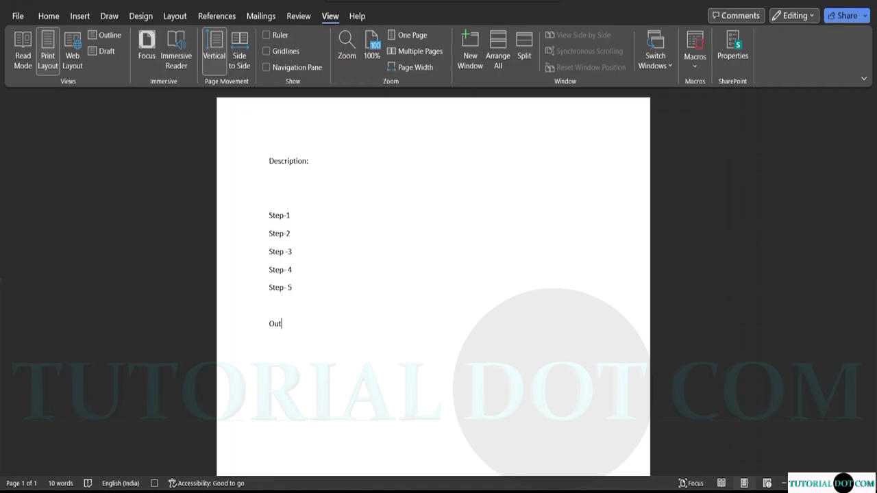
text(put)
key(BackSpace)
key(BackSpace)
text(u)
key(BackSpace)
key(BackSpace)
text(c)
text(i)
text(ome-)
key(BackSpace)
text(:)
key(Return)
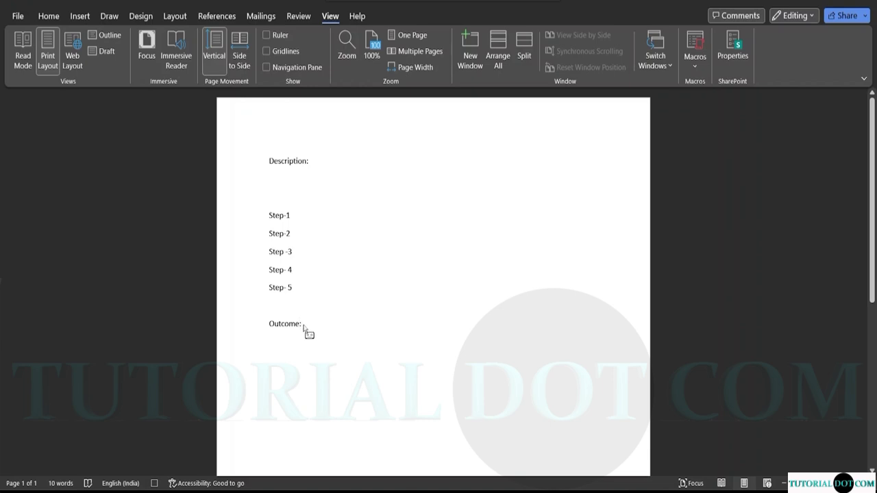
Set all text from Description: to Outcome: to 18 pt and remove the empty line above Step-1.
drag(303, 327, 270, 166)
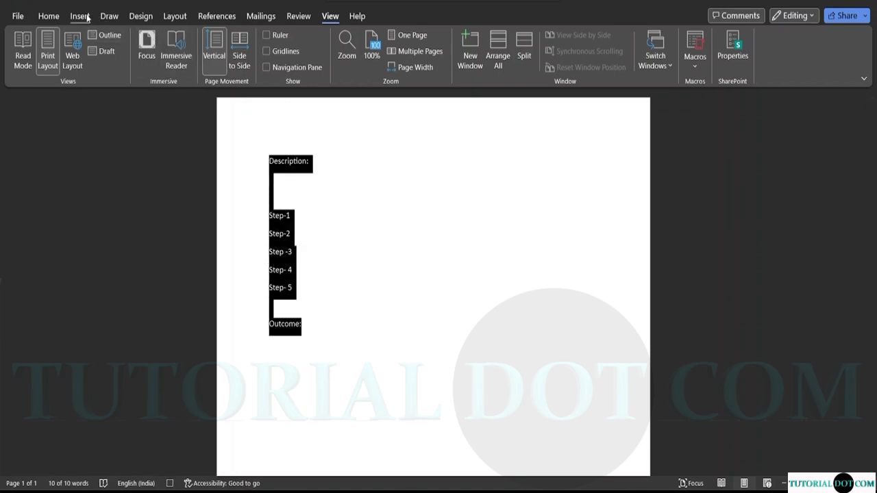
click(61, 16)
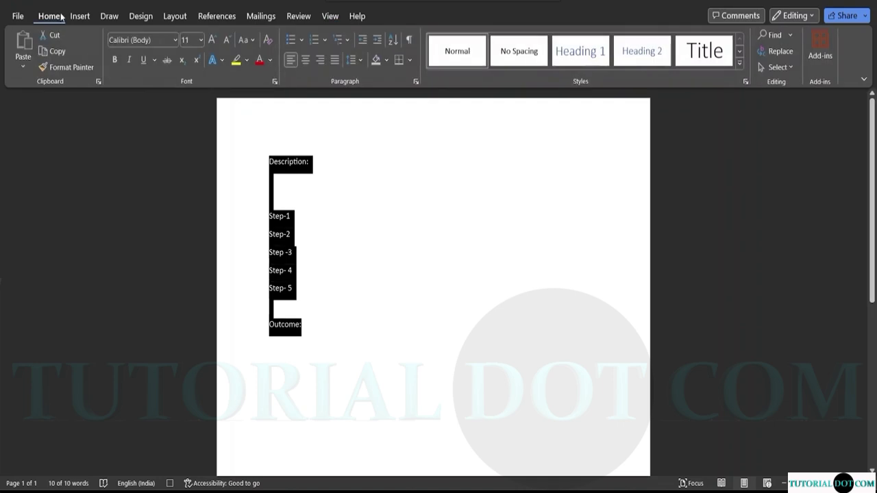
click(201, 40)
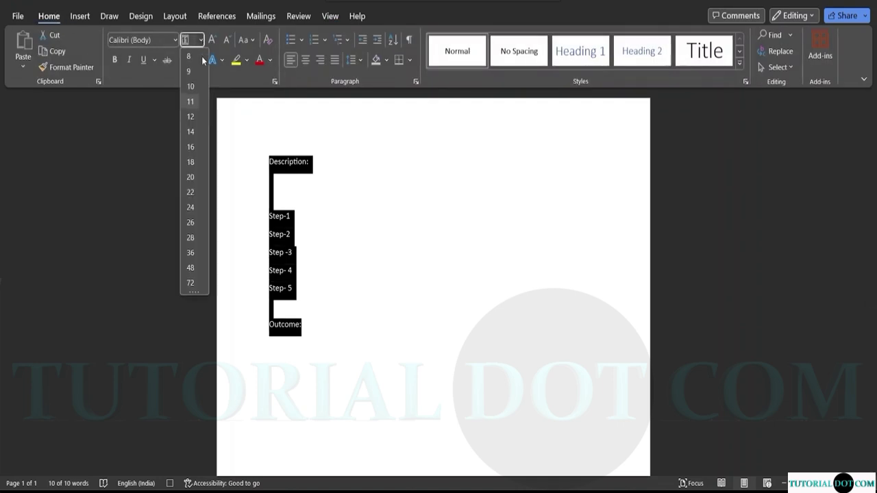
click(192, 161)
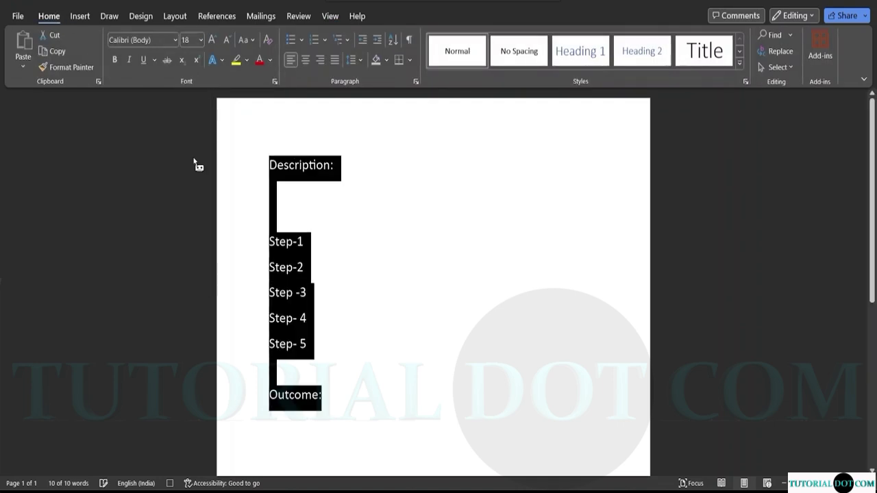
click(331, 400)
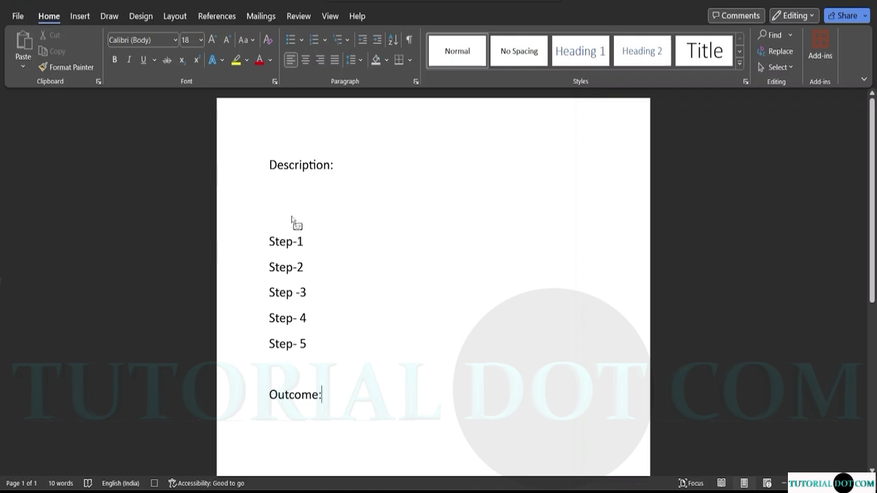
key(BackSpace)
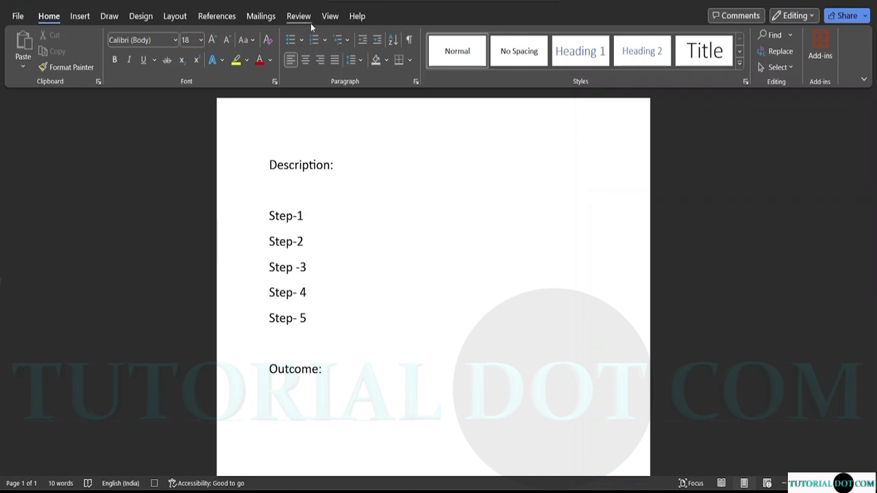
Stop recording Macro1 using the View tab's Macros menu.
click(330, 15)
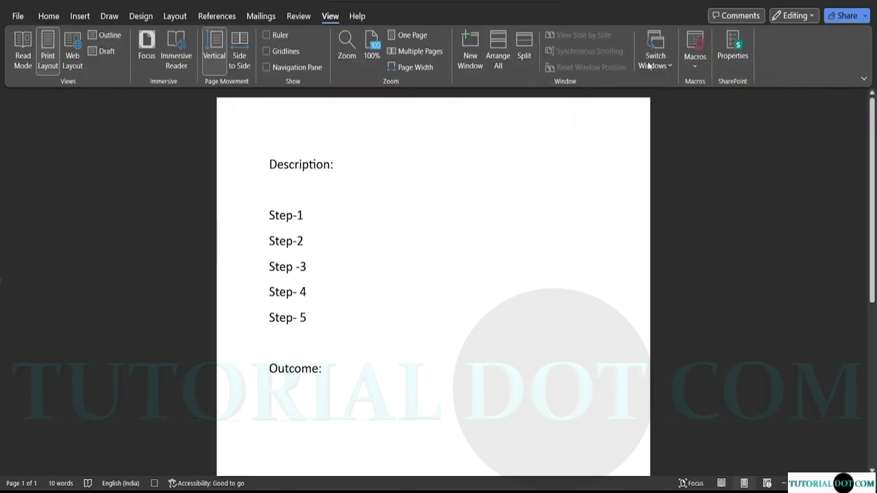
click(700, 63)
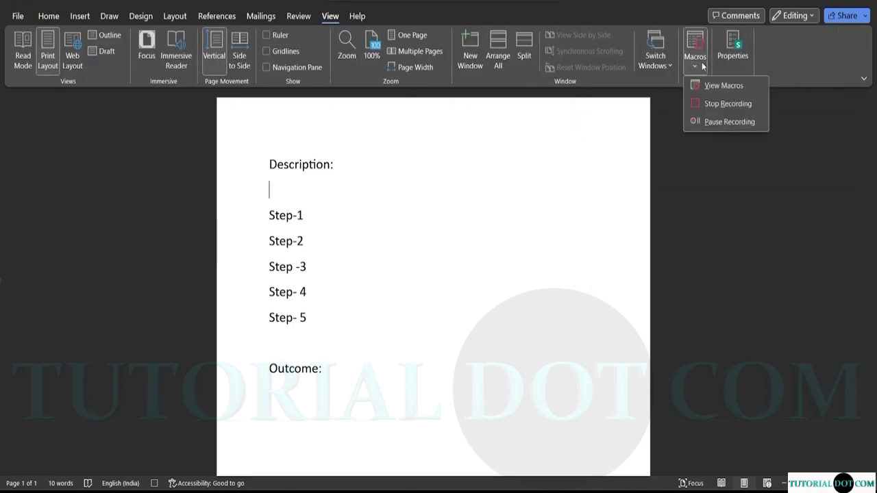
click(723, 104)
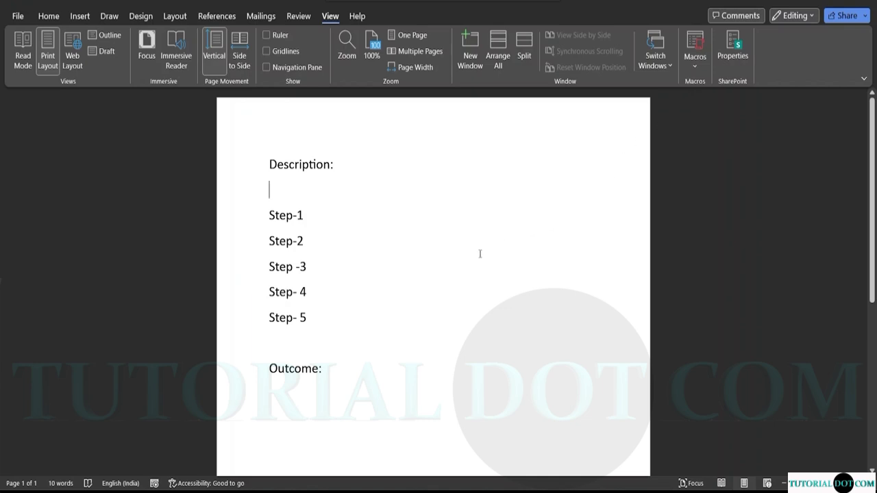
Select all the template text from Outcome: up to Description: and delete it.
click(330, 370)
drag(324, 370, 276, 159)
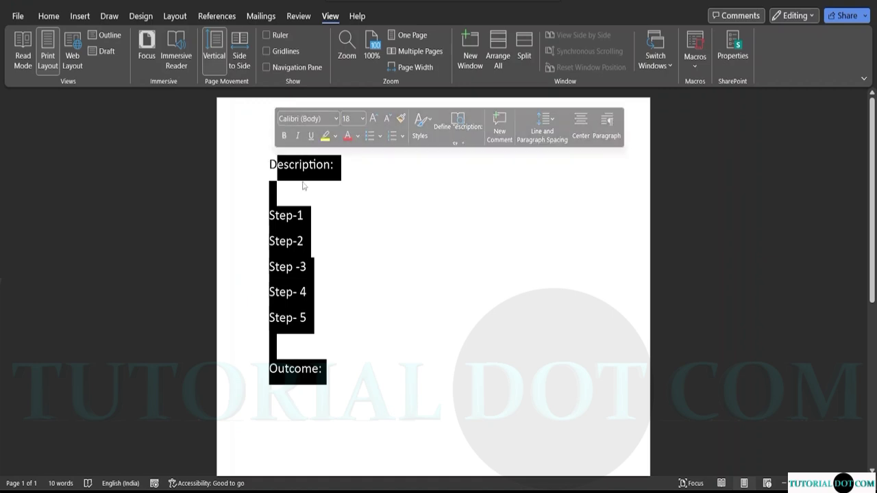
click(322, 371)
drag(258, 370, 258, 164)
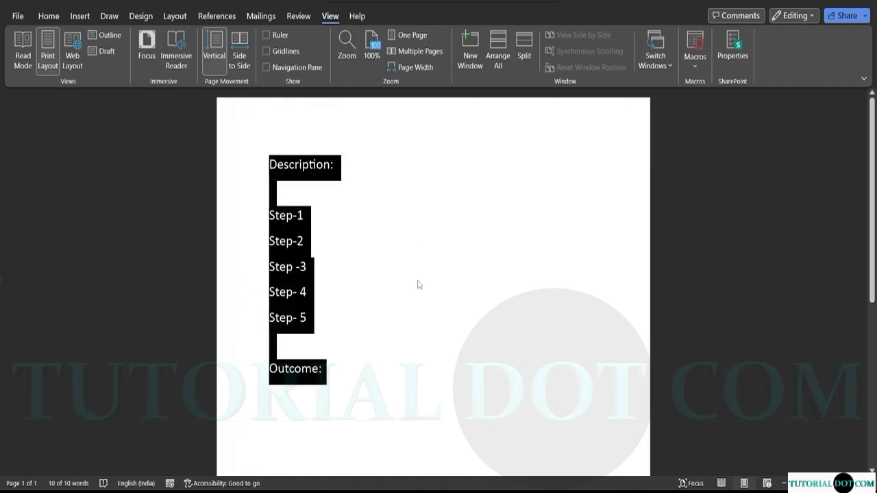
key(Down)
key(Return)
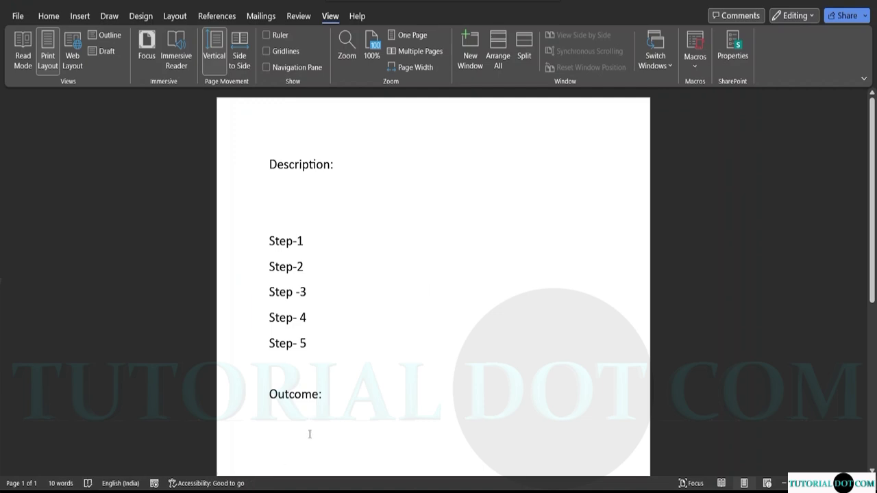
drag(326, 398, 259, 153)
key(ctrl+c)
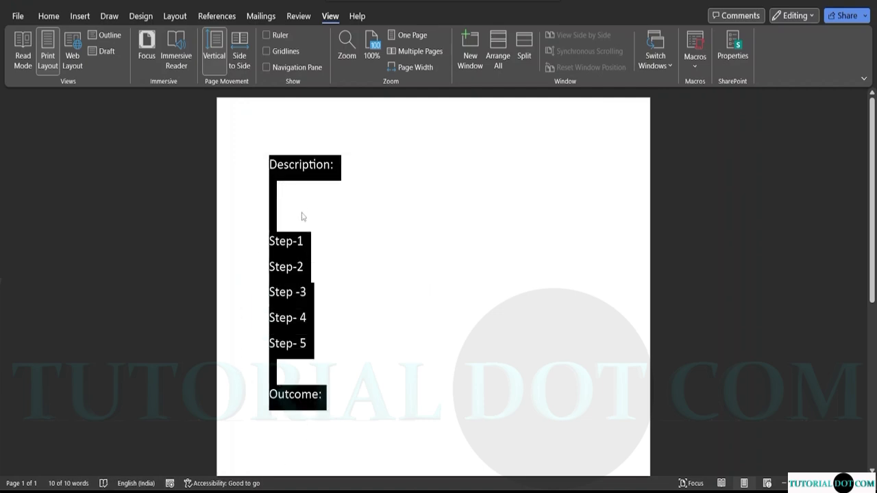
key(Delete)
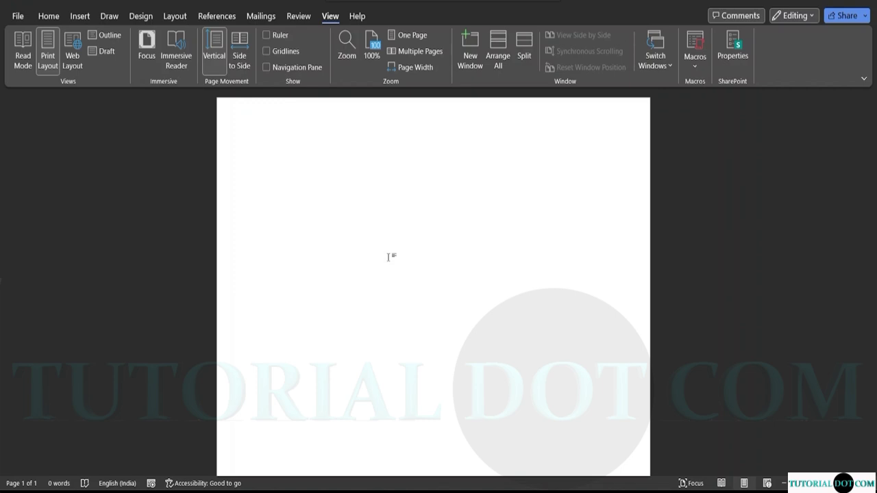
key(ctrl+shift+t)
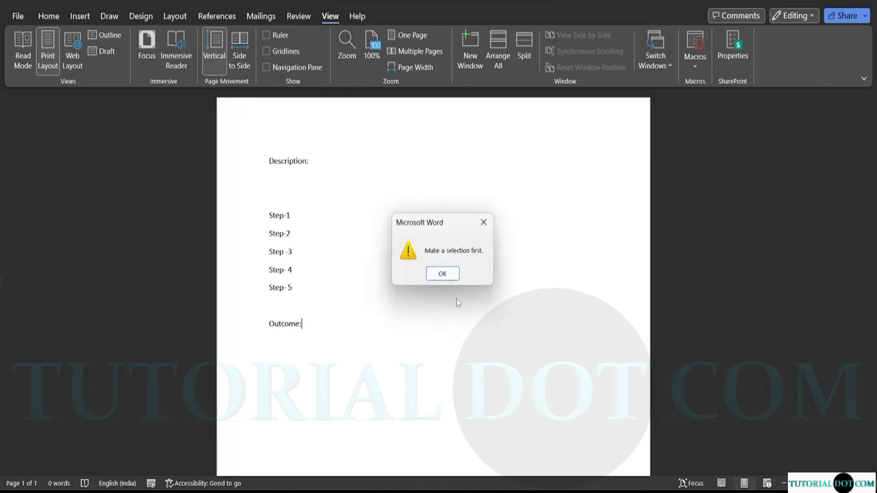
click(442, 273)
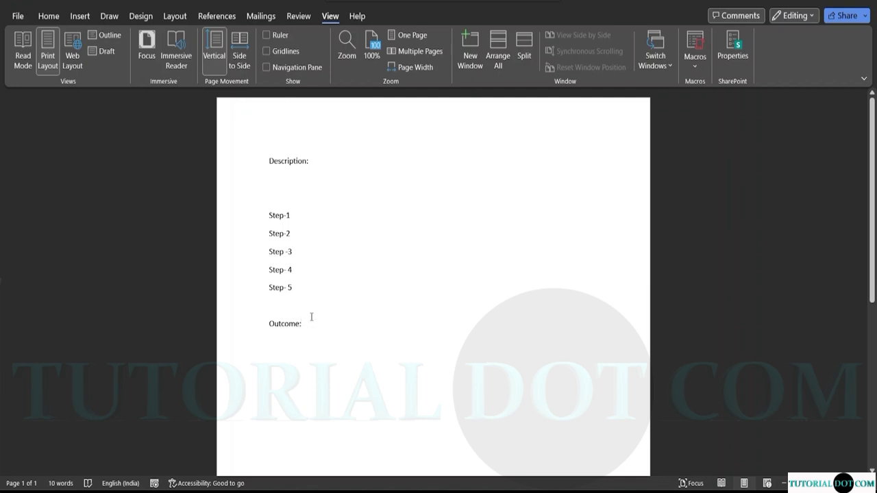
key(Return)
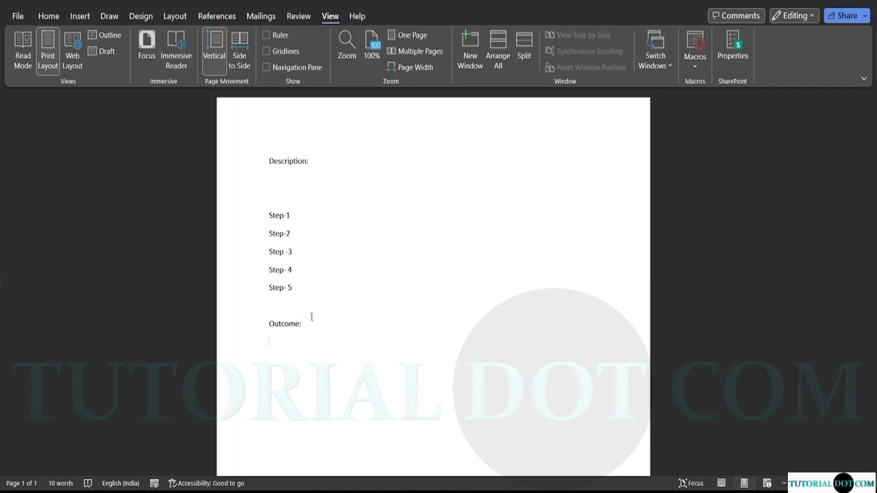
key(ctrl+v)
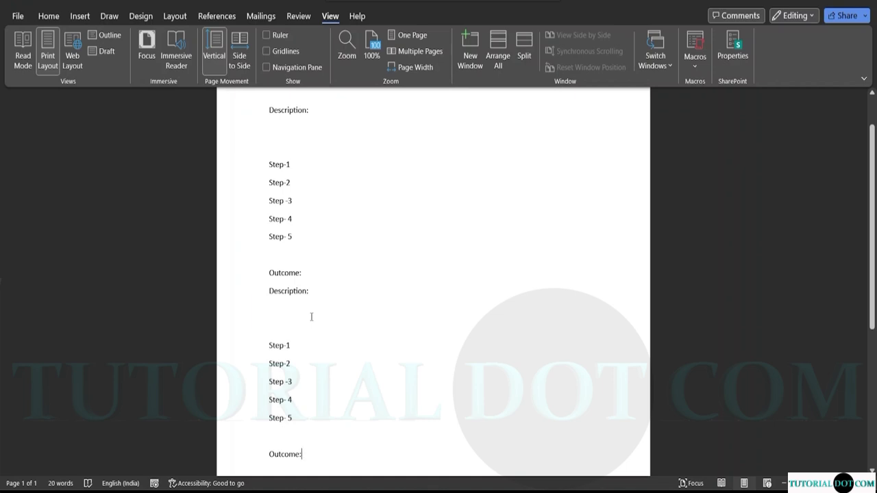
key(ctrl+v)
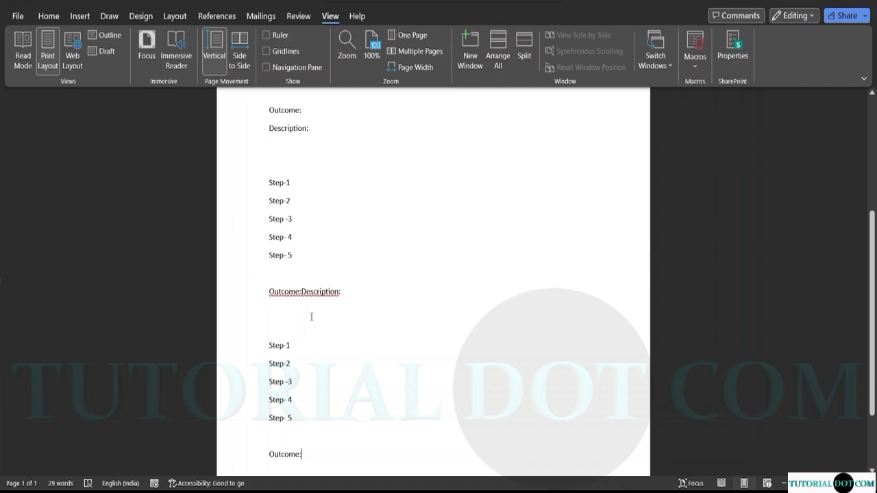
key(Return)
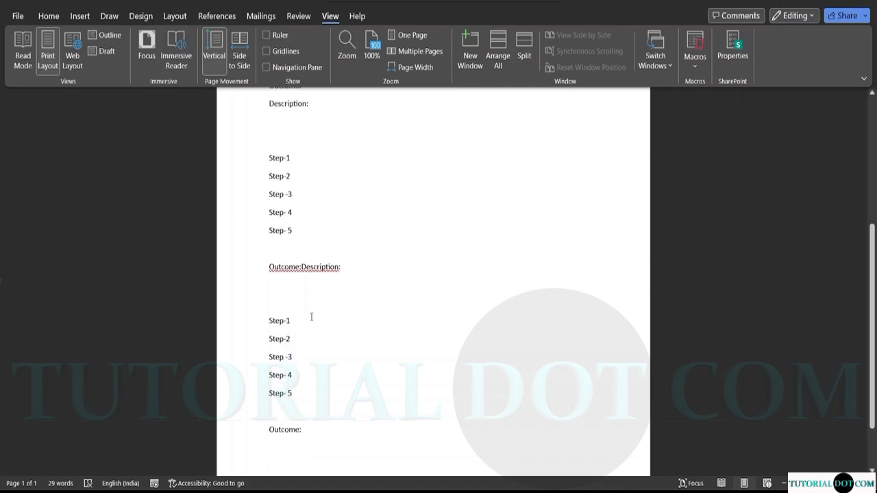
key(BackSpace)
key(BackSpace)
key(BackSpace)
key(BackSpace)
key(BackSpace)
key(BackSpace)
key(BackSpace)
key(BackSpace)
key(BackSpace)
key(BackSpace)
key(BackSpace)
key(BackSpace)
key(BackSpace)
key(BackSpace)
key(BackSpace)
key(BackSpace)
key(BackSpace)
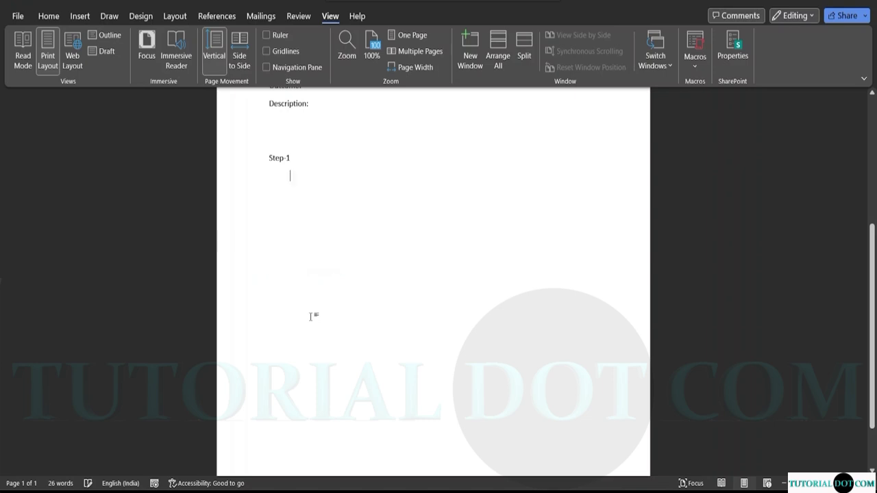
key(ctrl+z)
key(BackSpace)
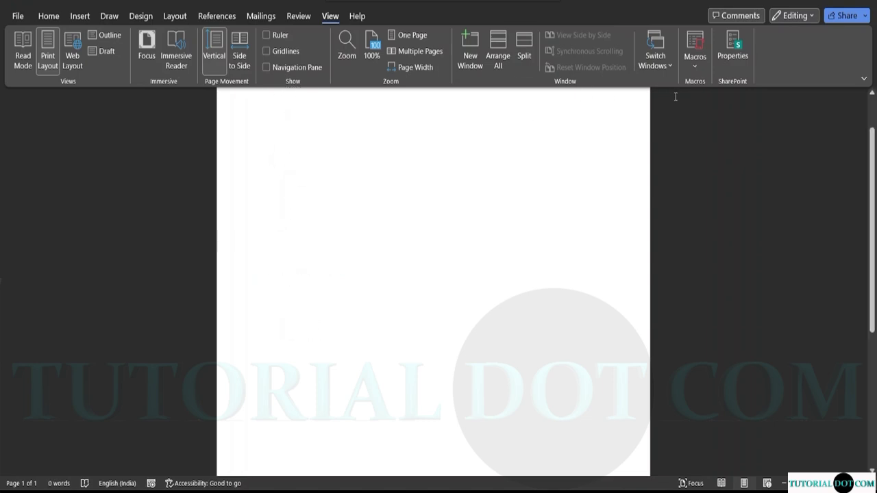
click(695, 56)
click(707, 83)
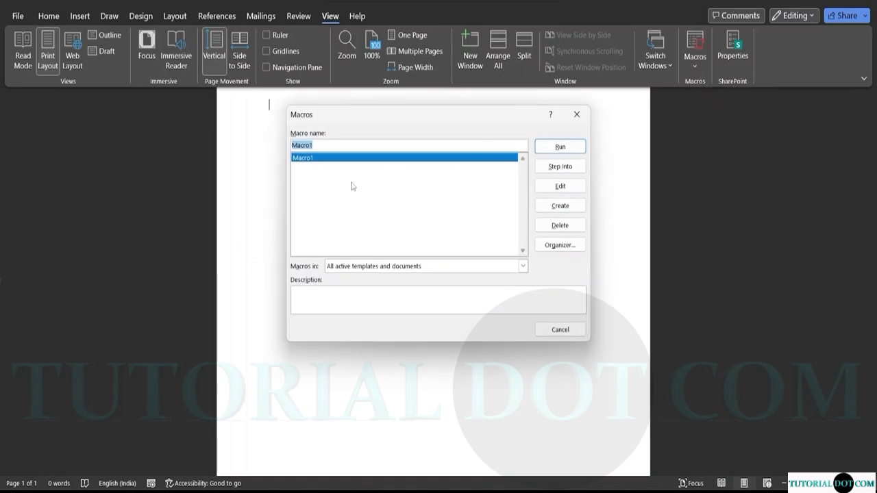
click(326, 144)
click(577, 114)
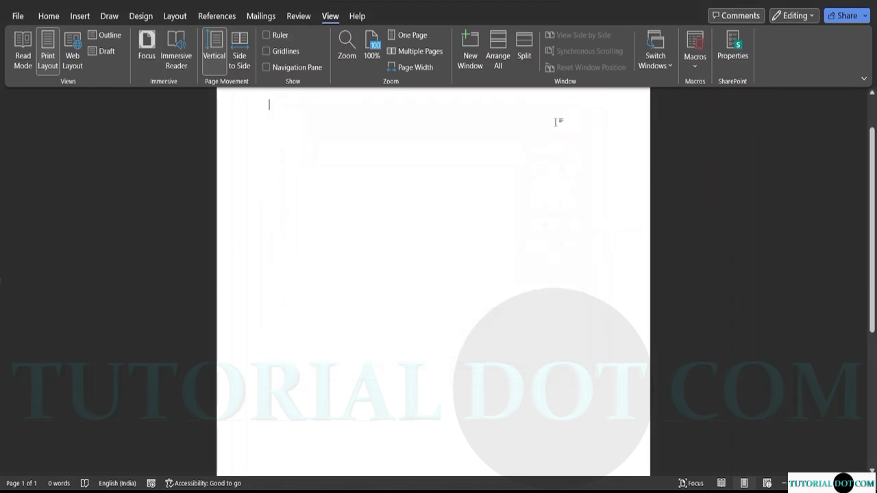
scroll(354, 189, up, 1)
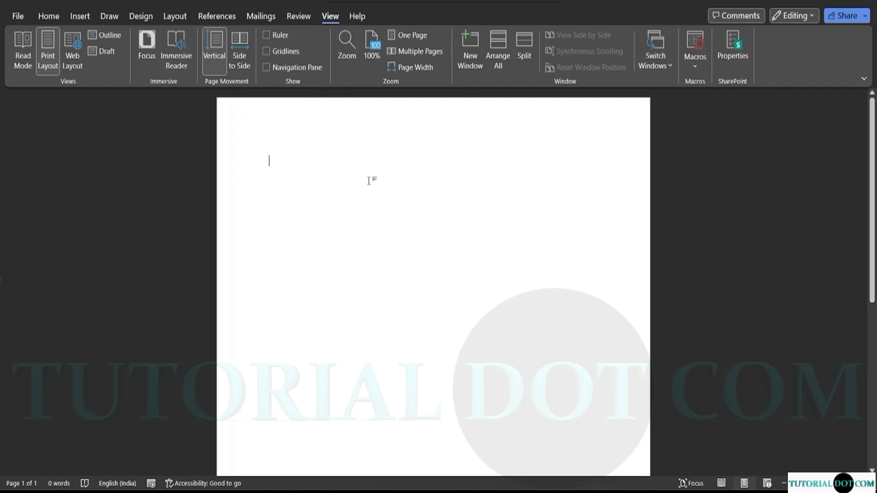
Type Cakes, Cokes and Pastries on separate lines, fixing typos along the way.
text(cakes)
key(Return)
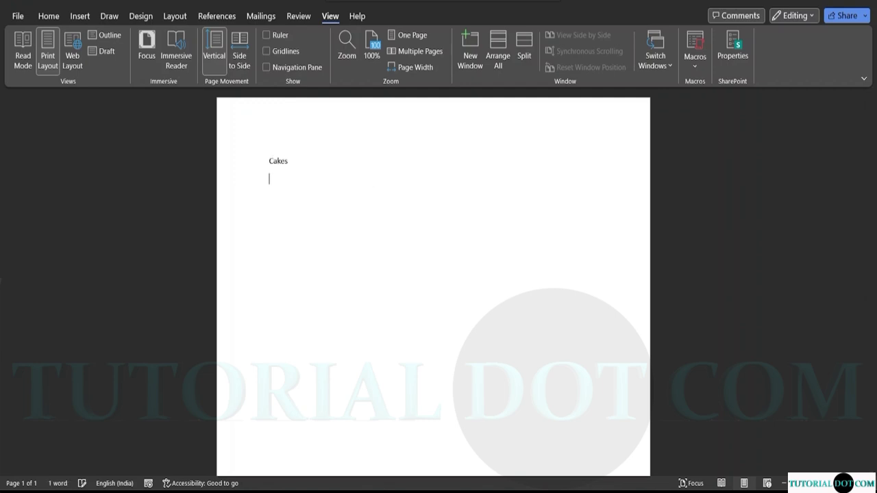
text(Cole)
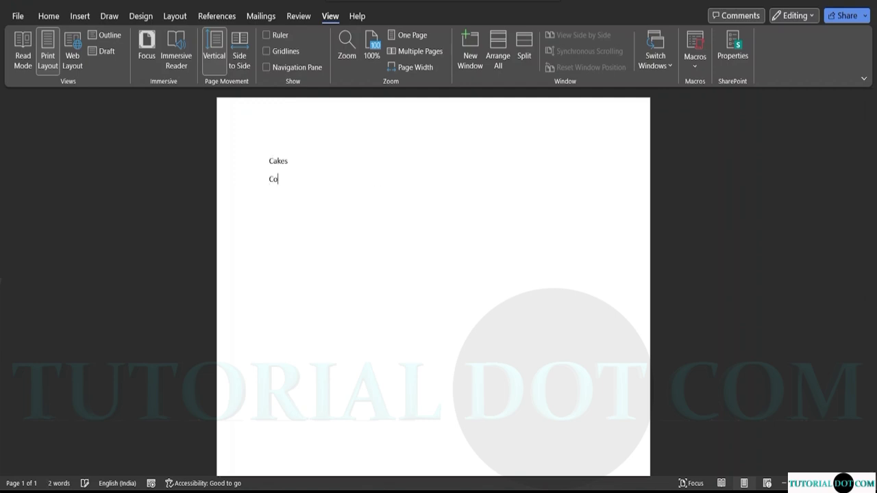
key(BackSpace)
key(BackSpace)
text(kes)
key(Return)
text(pa)
key(BackSpace)
key(BackSpace)
text(t)
key(BackSpace)
text(Pastries)
key(Return)
Add Buns, Bagels, Coffee and Tea as the remaining list lines.
text(Buns Bagels)
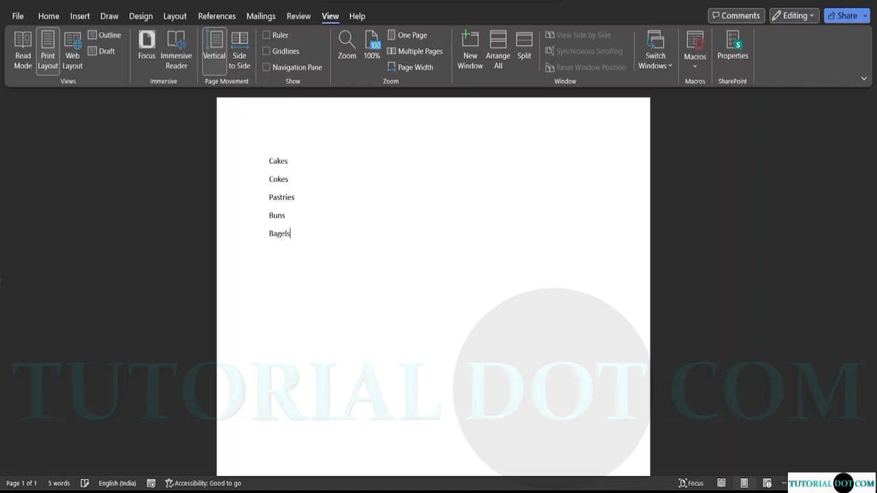
key(Return)
text(Coffes)
key(Return)
key(Return)
key(BackSpace)
text(e)
key(Return)
text(Tea)
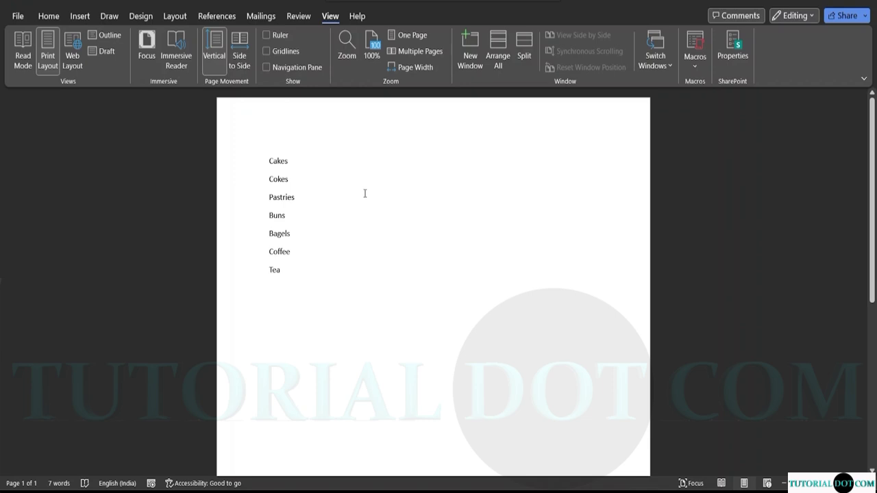
Try bracketing Cakes, then remove the closing bracket again.
text(()
click(290, 162)
text())
key(BackSpace)
key(BackSpace)
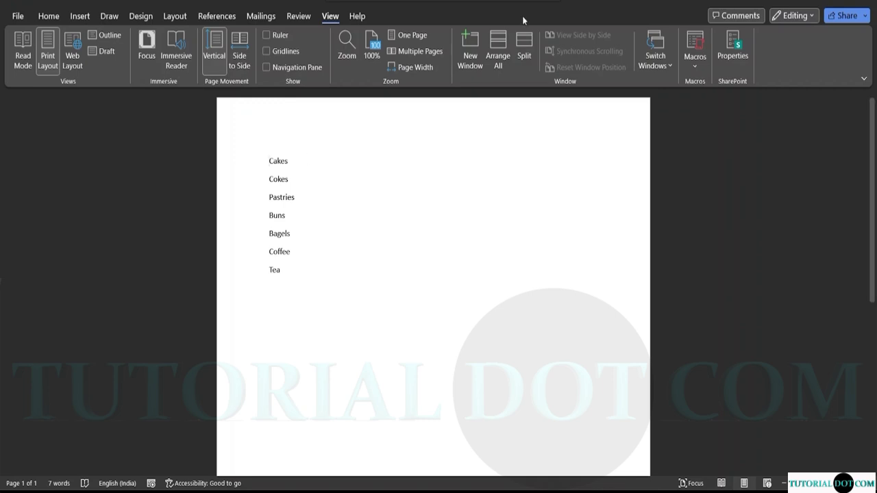
Start recording a new macro and rename it from Macro2 to 'Bradket'.
click(696, 66)
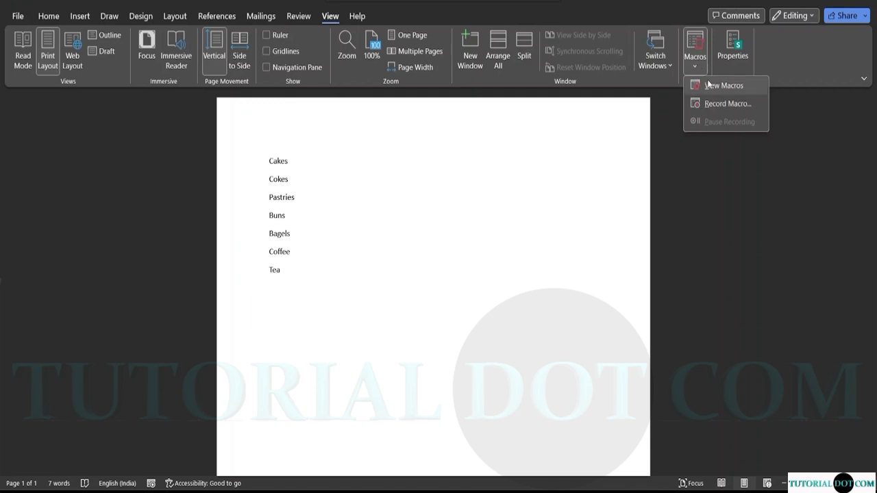
click(711, 104)
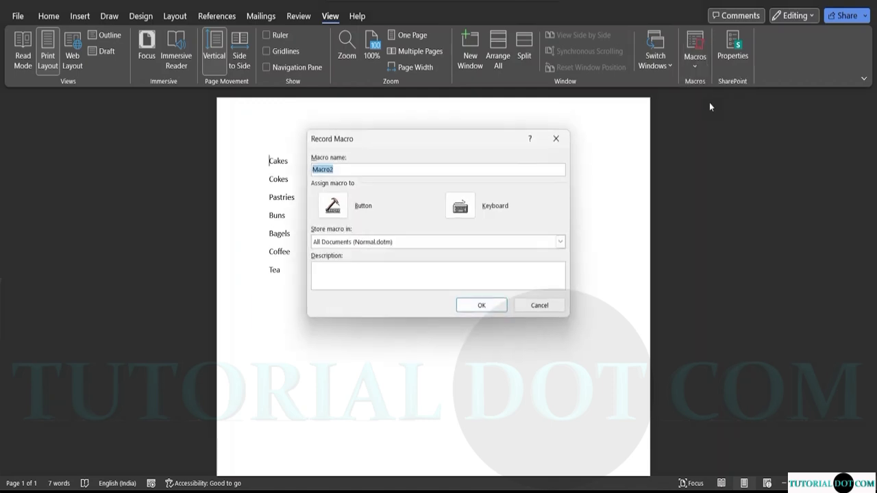
click(345, 169)
key(BackSpace)
key(BackSpace)
key(BackSpace)
key(BackSpace)
key(BackSpace)
key(BackSpace)
text(Bradket)
Assign Ctrl+Shift+B as the macro's keyboard shortcut.
click(457, 203)
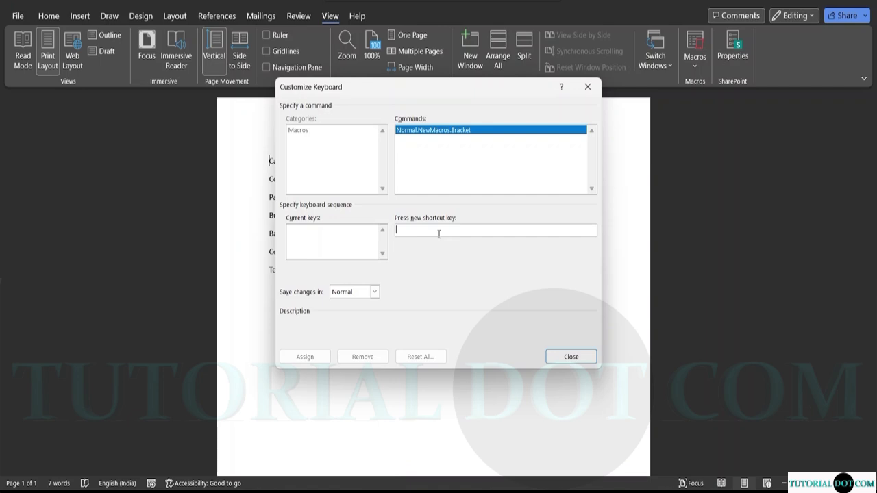
key(ctrl+shift+b)
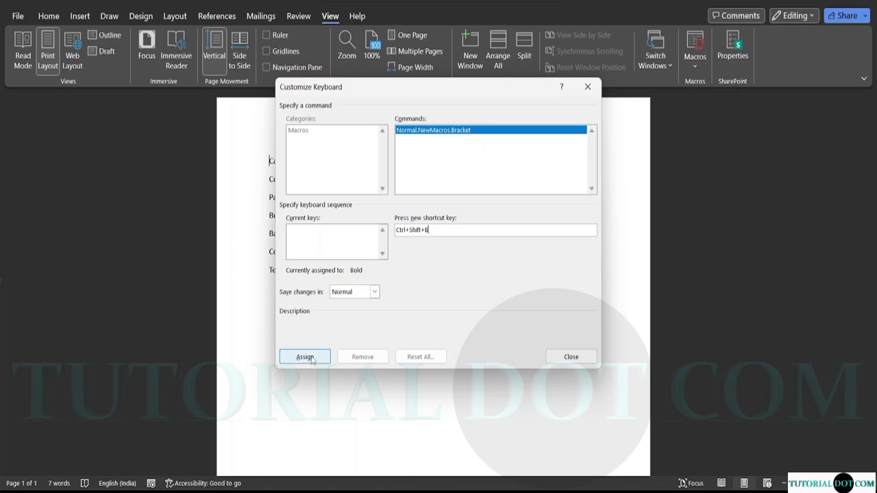
click(305, 356)
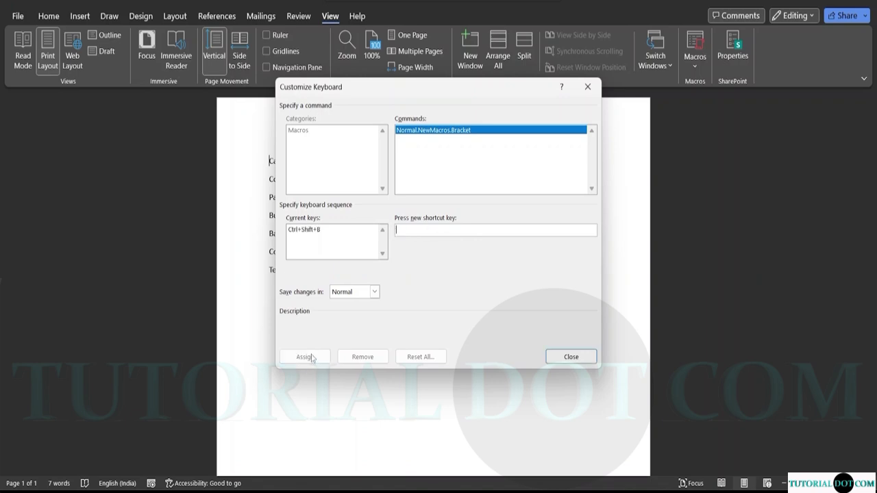
click(570, 357)
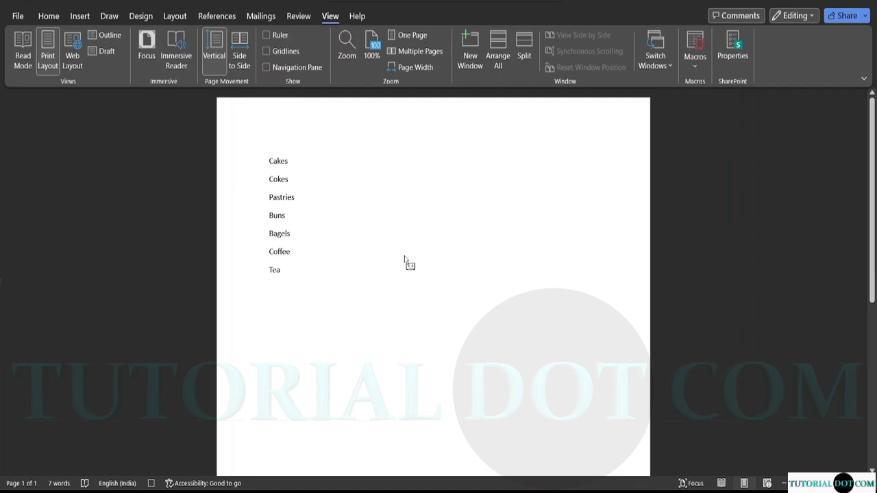
While recording, change the first item to '( Cakes )...'.
text(()
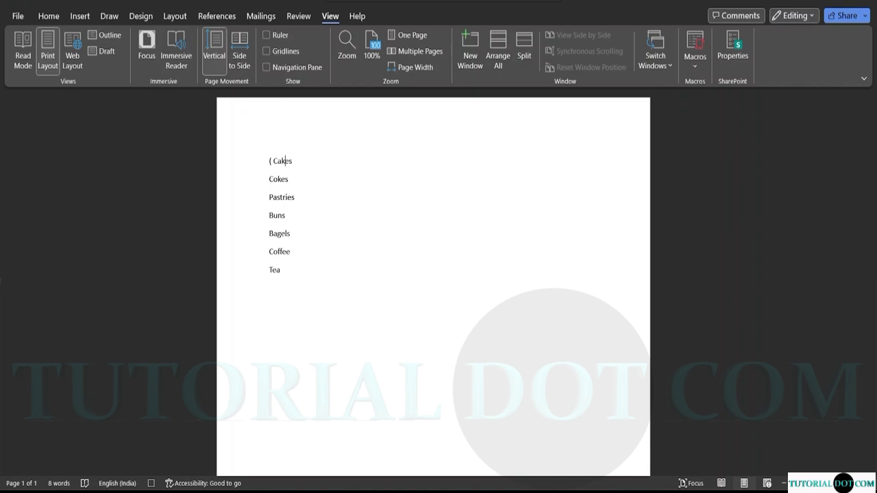
key(Right)
key(Right)
text())
click(696, 68)
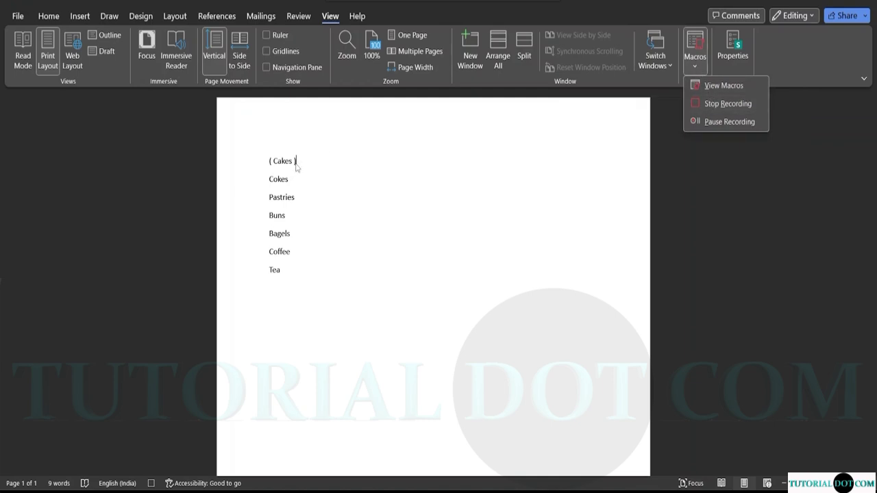
click(739, 210)
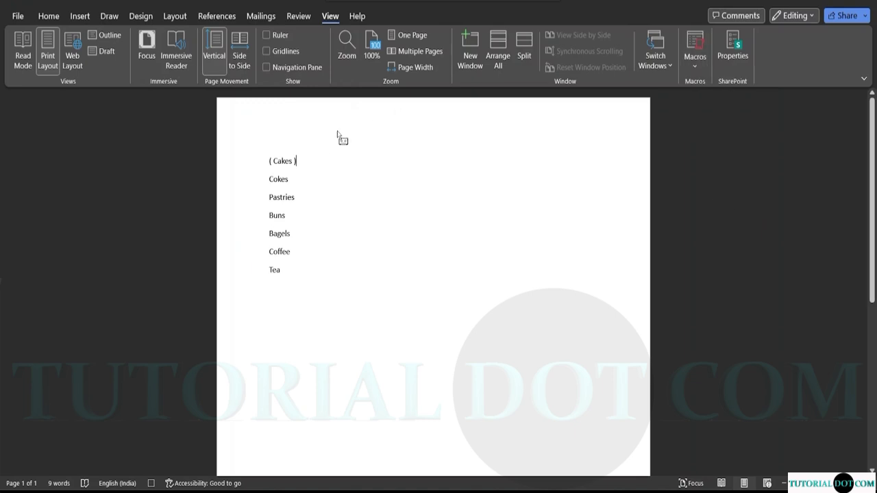
text(...)
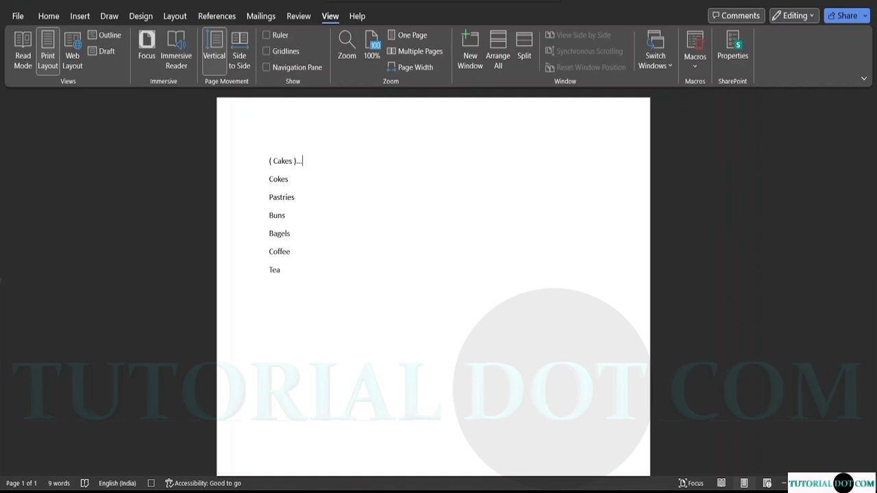
click(694, 65)
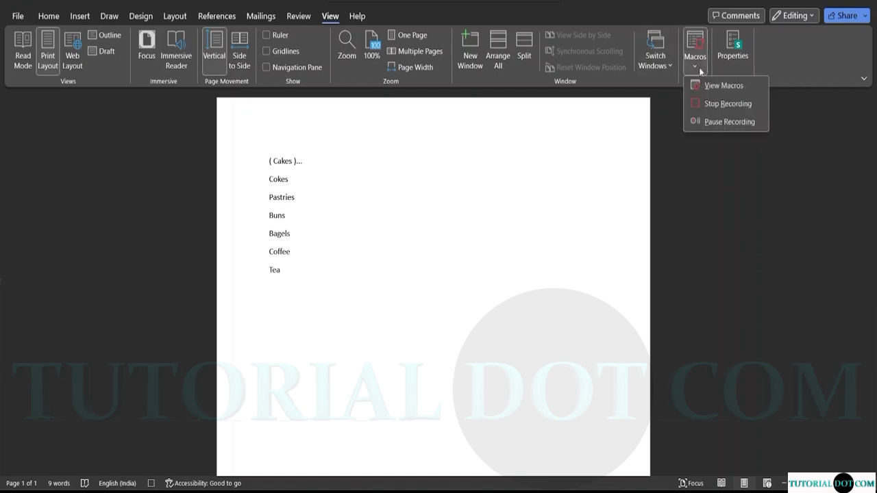
Stop recording, run the macro on Cokes, and undo its misfire on Pastries.
click(694, 104)
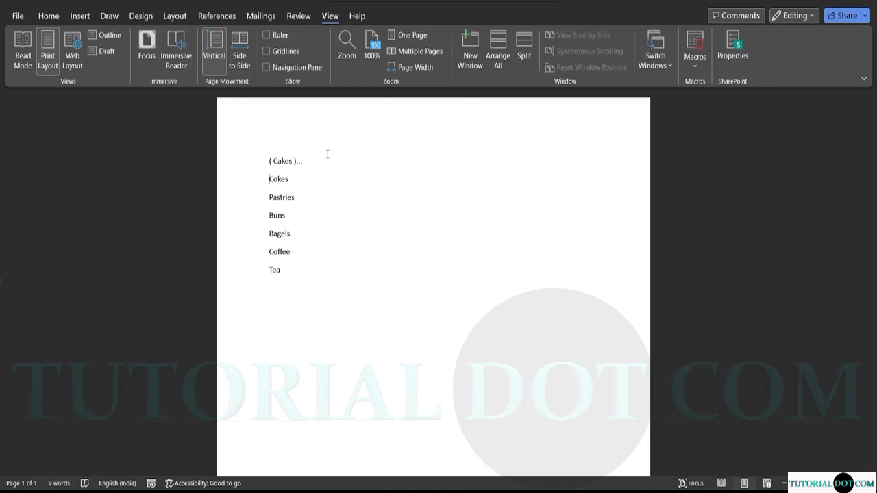
key(ctrl+shift+m)
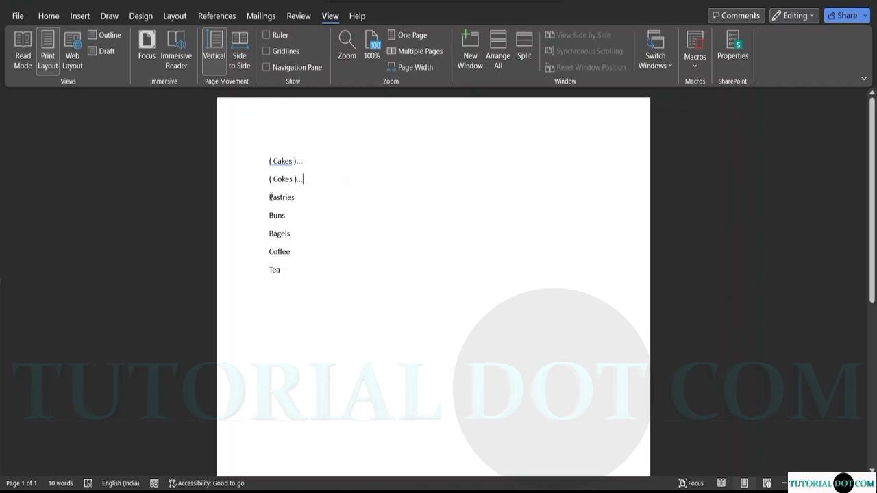
click(271, 197)
key(ctrl+shift+m)
key(Delete)
key(Delete)
key(Delete)
key(Delete)
key(Delete)
key(Home)
key(Delete)
key(Delete)
Run the macro on Buns and delete the stray text, merging Buns and Bagels.
click(268, 215)
text(( Buns  )...)
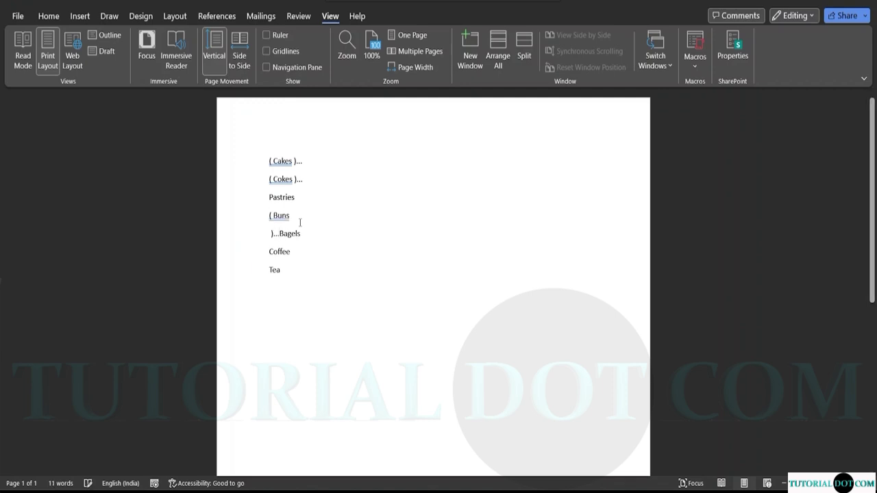
key(BackSpace)
key(BackSpace)
key(BackSpace)
key(BackSpace)
key(BackSpace)
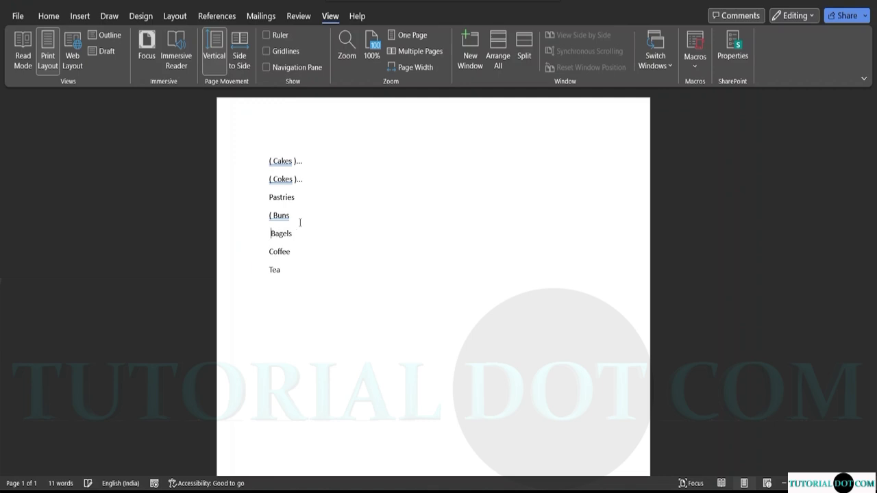
key(BackSpace)
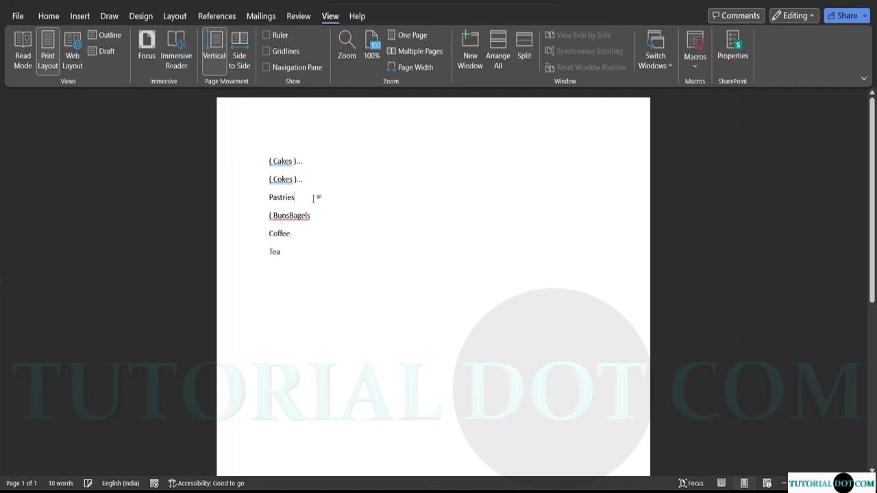
Delete Pastries, Tea, Coffee and the merged Buns line with its leftover bracket.
click(319, 198)
key(BackSpace)
key(BackSpace)
key(BackSpace)
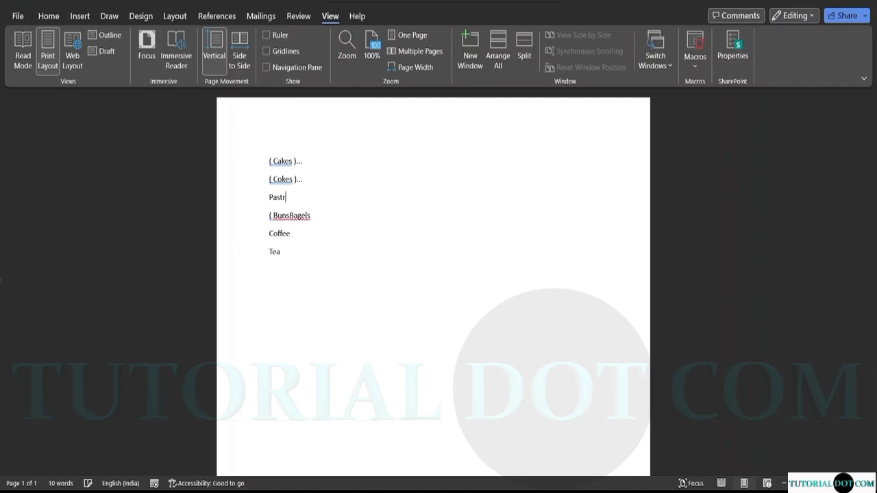
key(BackSpace)
key(BackSpace)
key(BackSpace)
key(BackSpace)
key(BackSpace)
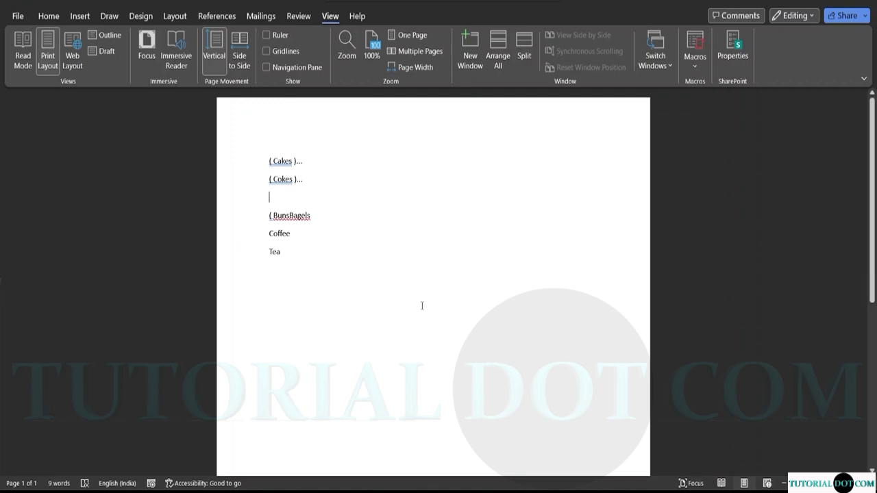
click(287, 251)
key(BackSpace)
key(BackSpace)
key(BackSpace)
key(BackSpace)
key(BackSpace)
key(BackSpace)
key(BackSpace)
key(BackSpace)
key(BackSpace)
key(BackSpace)
key(BackSpace)
key(BackSpace)
key(BackSpace)
key(BackSpace)
key(BackSpace)
key(BackSpace)
key(BackSpace)
key(BackSpace)
key(BackSpace)
key(BackSpace)
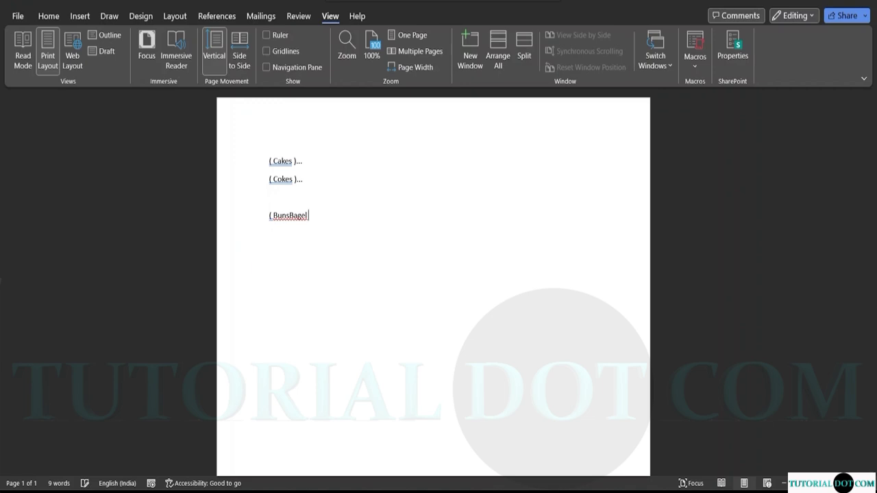
key(BackSpace)
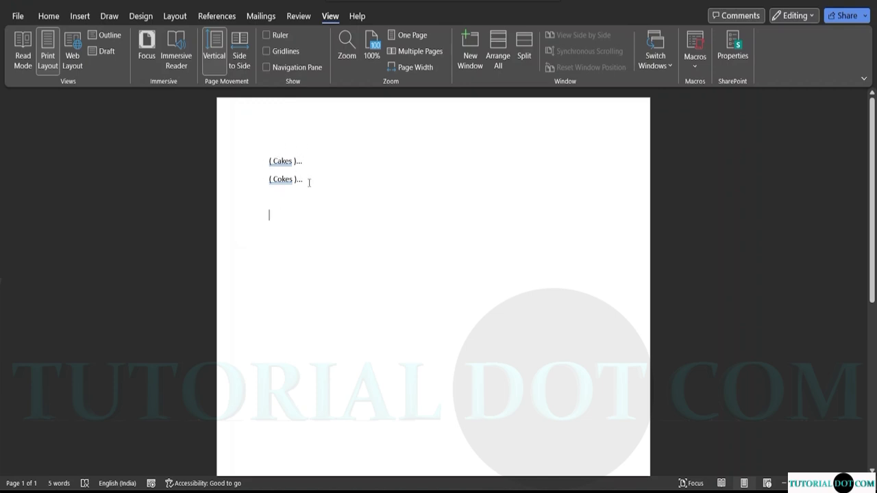
Add 'Runaway' on a new line below '( Cokes )...'.
click(308, 180)
key(Return)
text(Run)
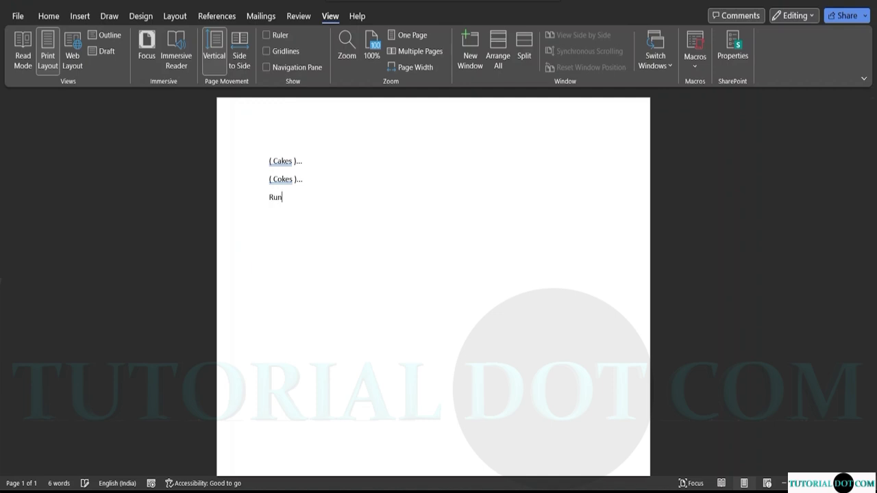
text(away)
click(267, 199)
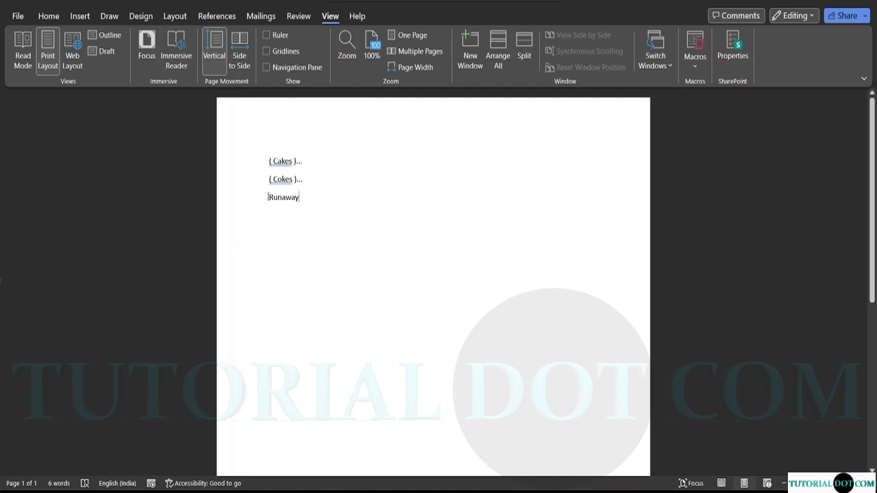
Start recording a new macro with the shortcut Ctrl+Shift+A.
click(697, 63)
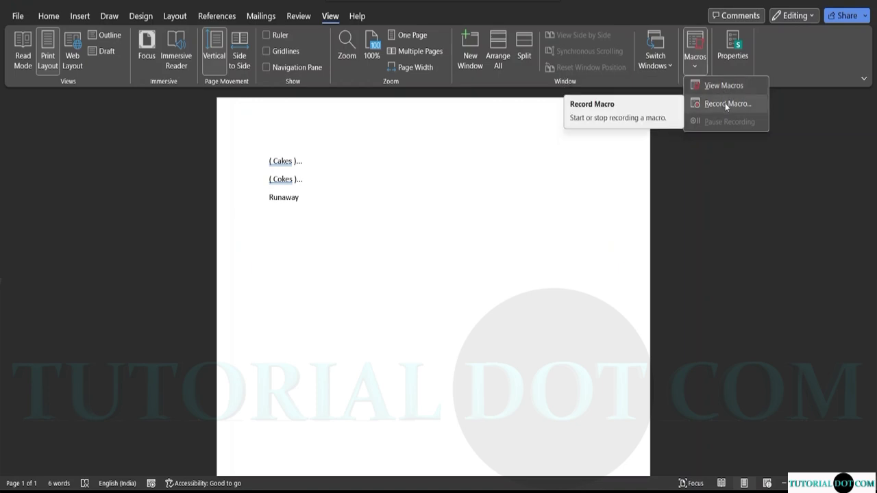
click(724, 103)
click(460, 205)
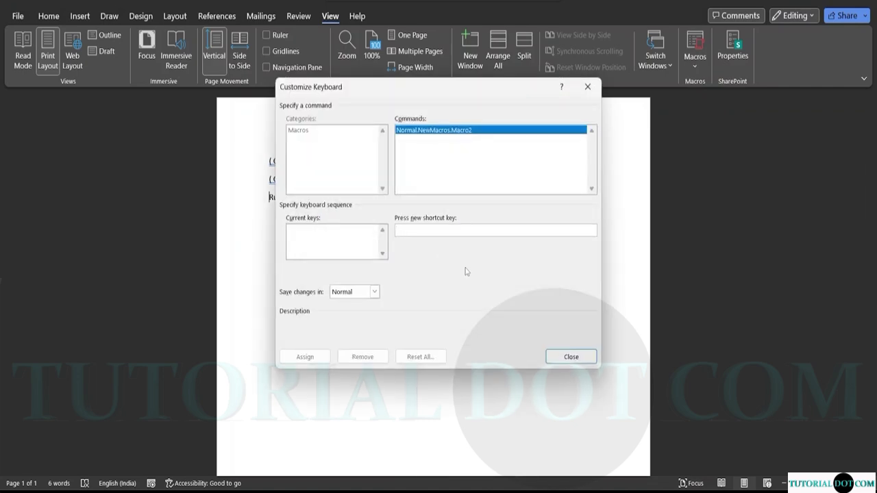
key(ctrl+shift+a)
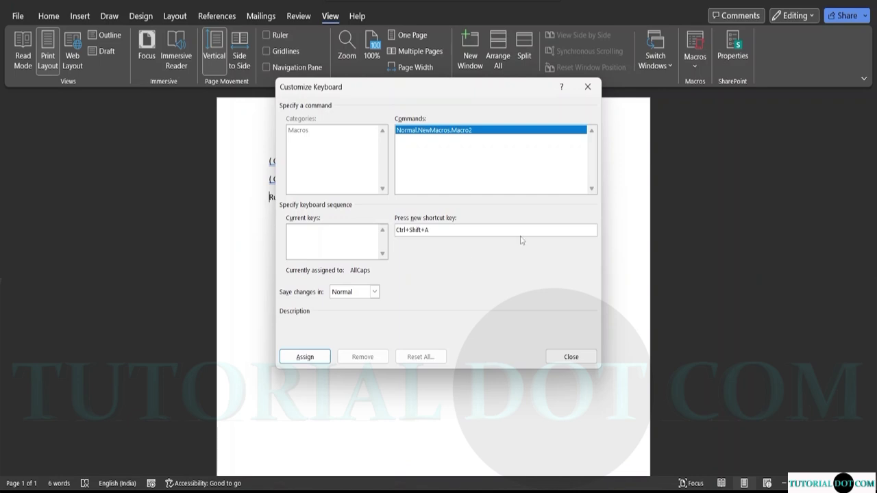
click(315, 363)
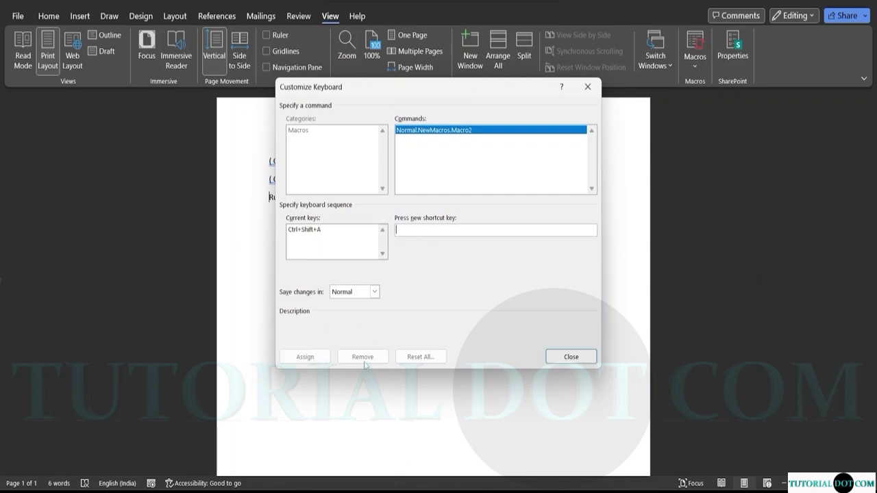
click(558, 357)
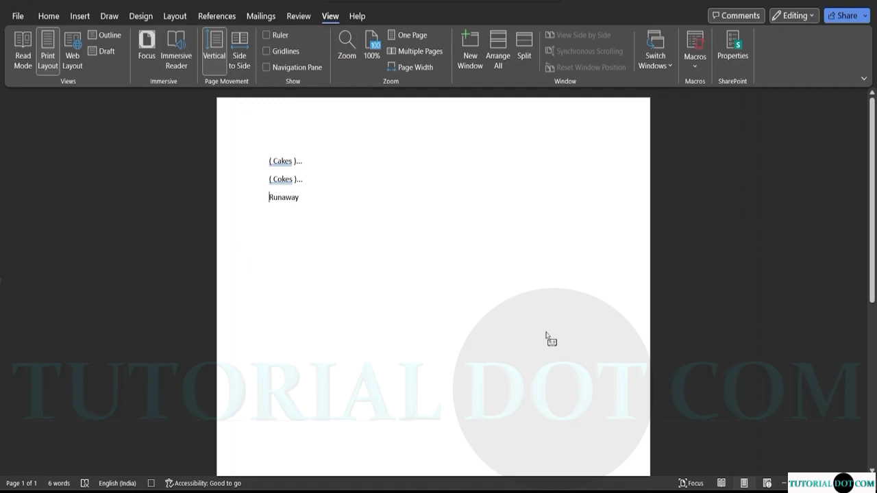
Change the line to '(Runaway)...', stop recording, and add a new line.
text(()
click(302, 200)
text())
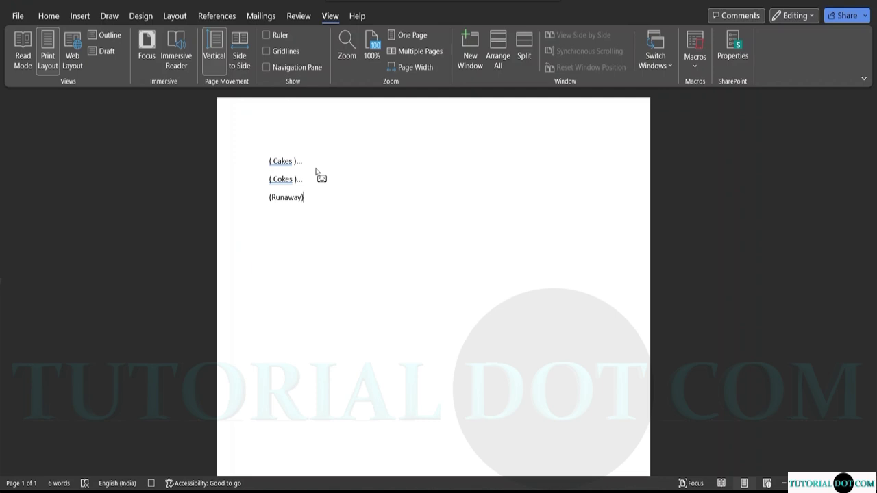
text(...)
click(706, 72)
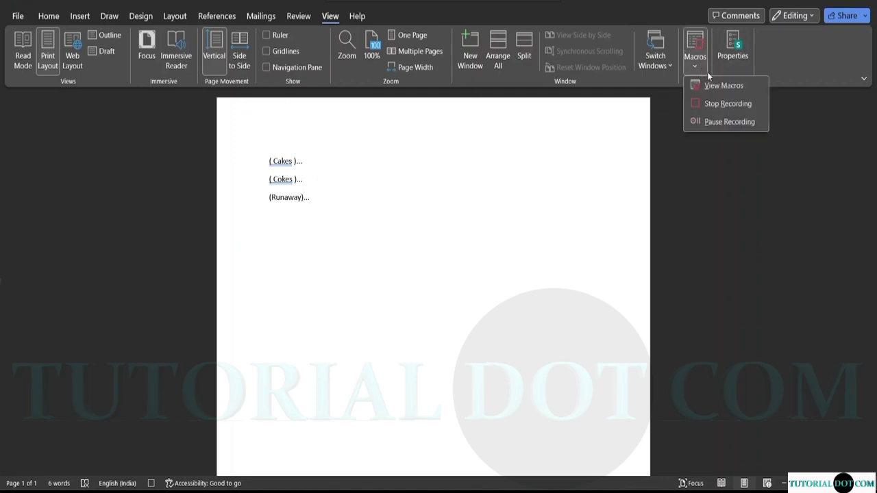
click(725, 104)
key(Return)
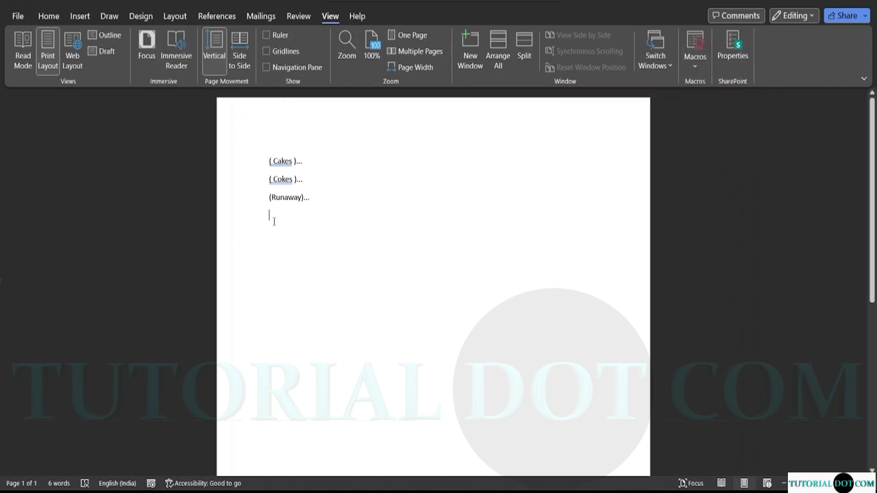
text(Ra)
text(ndom)
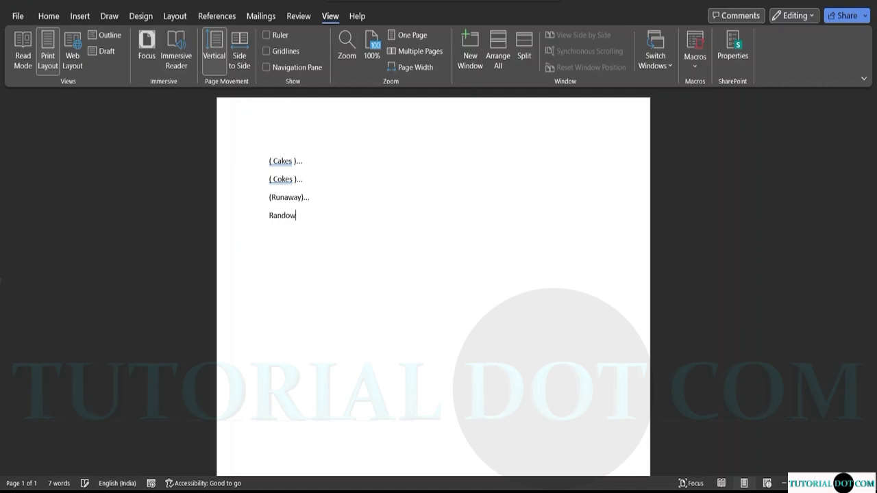
key(BackSpace)
text(n)
key(BackSpace)
text(m)
text(()...)
key(ctrl+z)
key(ctrl+z)
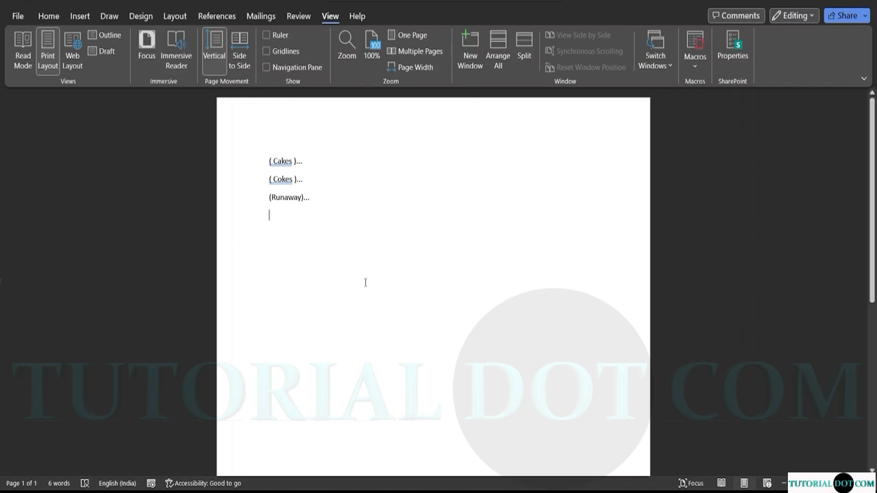
In the View Macros list, delete Bracket, Macro1 and Macro2, confirming each, then close.
click(702, 65)
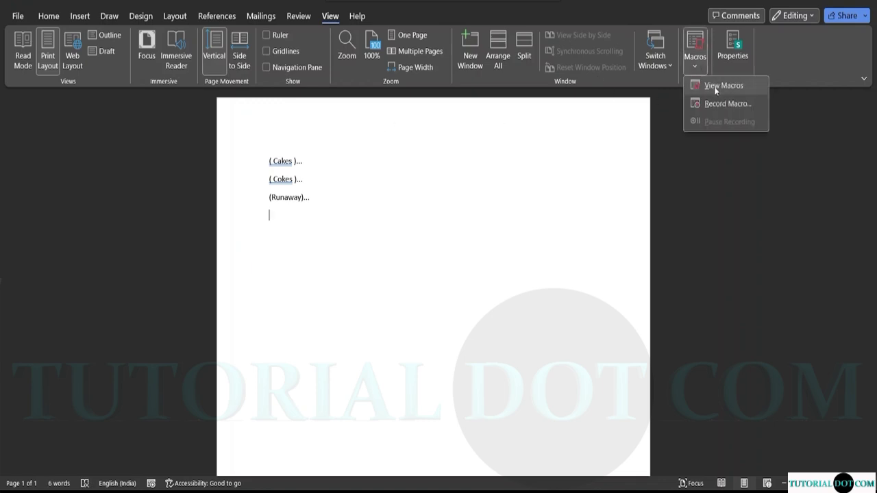
click(713, 85)
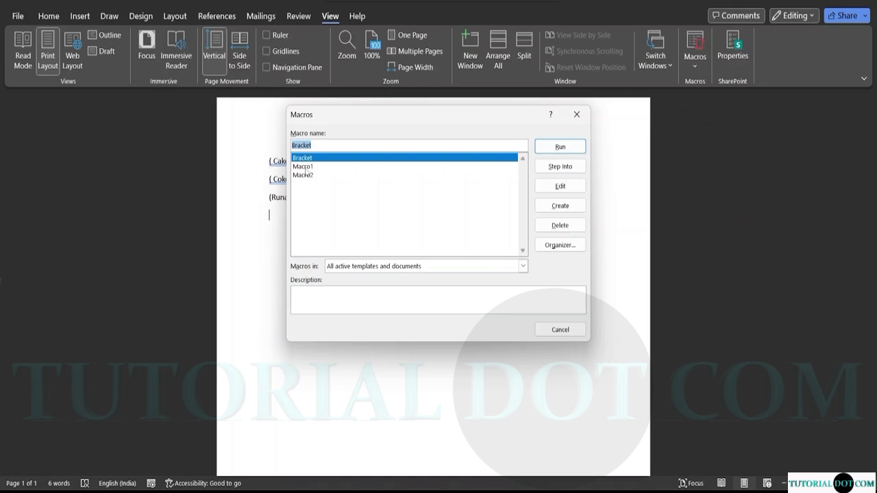
click(306, 167)
click(335, 159)
click(559, 225)
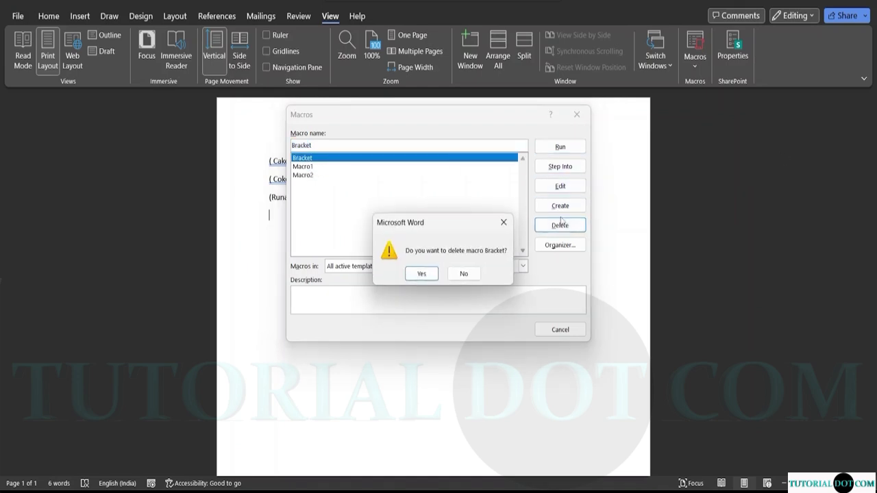
click(424, 274)
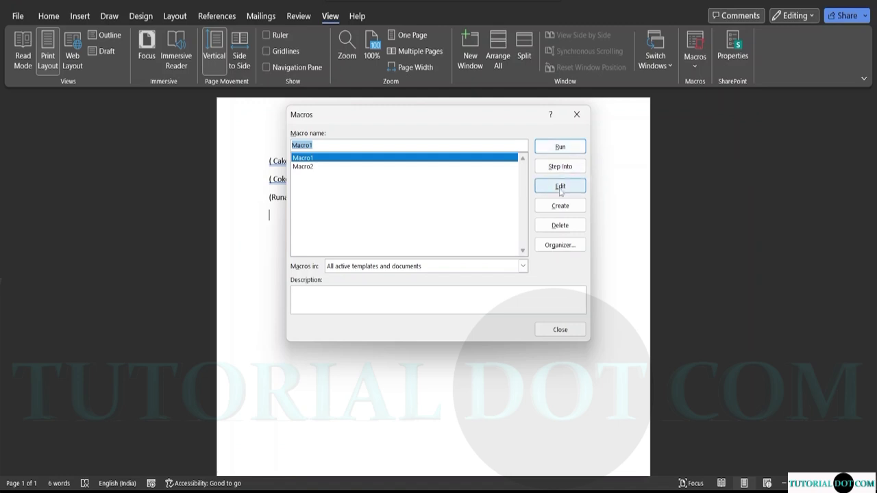
click(561, 225)
click(428, 274)
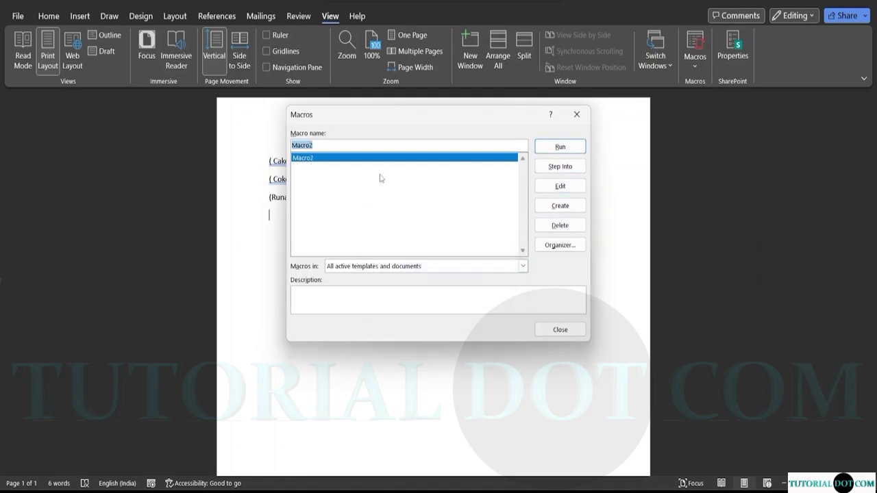
click(566, 232)
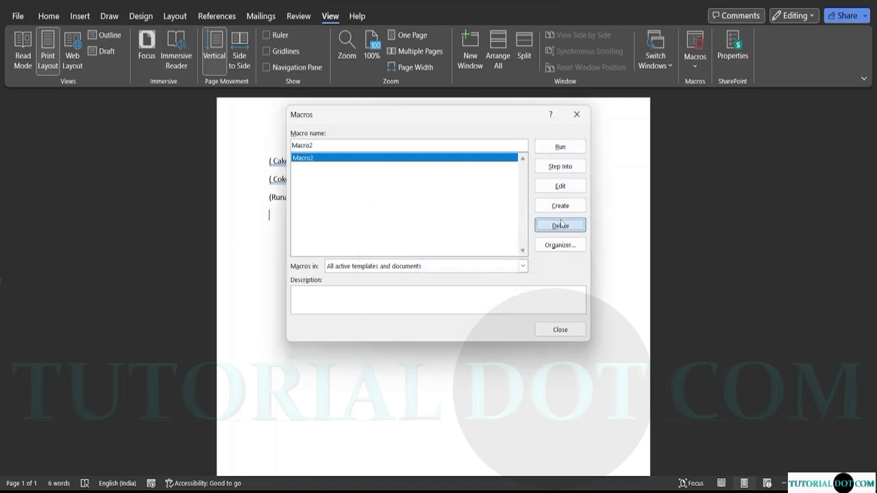
click(426, 273)
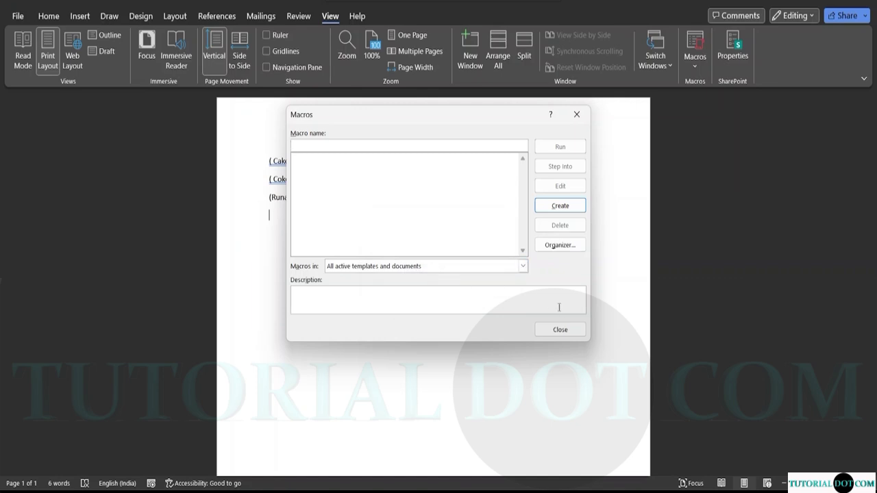
click(561, 330)
Erase all existing text from the page.
click(322, 195)
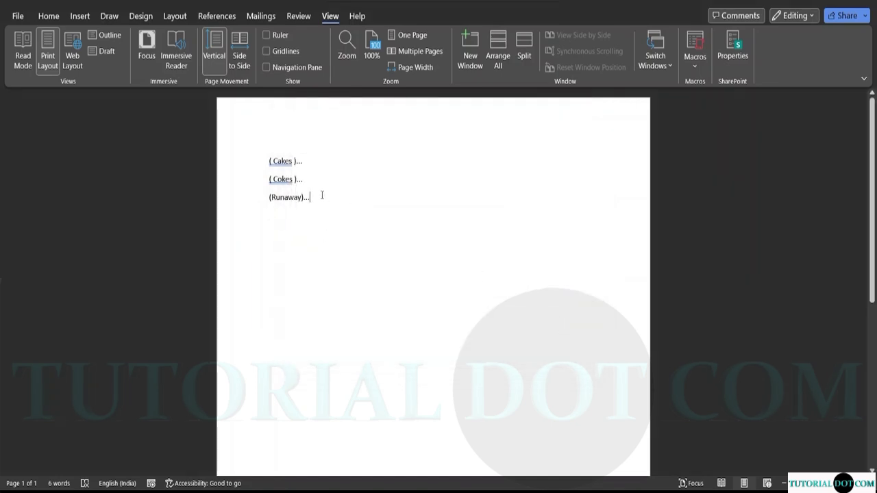
key(BackSpace)
key(BackSpace)
key(BackSpace)
key(BackSpace)
key(BackSpace)
key(BackSpace)
key(BackSpace)
key(BackSpace)
key(BackSpace)
key(BackSpace)
key(BackSpace)
key(BackSpace)
key(BackSpace)
key(BackSpace)
key(BackSpace)
key(BackSpace)
key(BackSpace)
key(BackSpace)
key(BackSpace)
key(BackSpace)
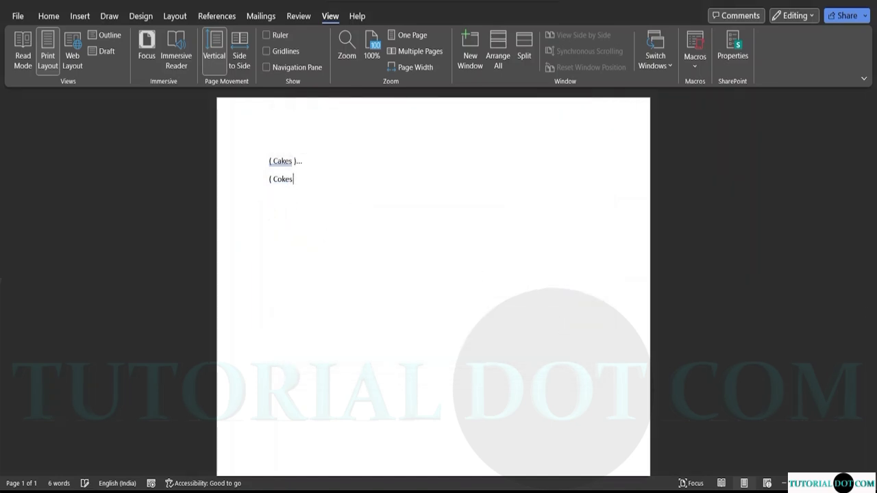
key(BackSpace)
key(BackSpace)
key(BackSpace)
key(BackSpace)
key(BackSpace)
key(BackSpace)
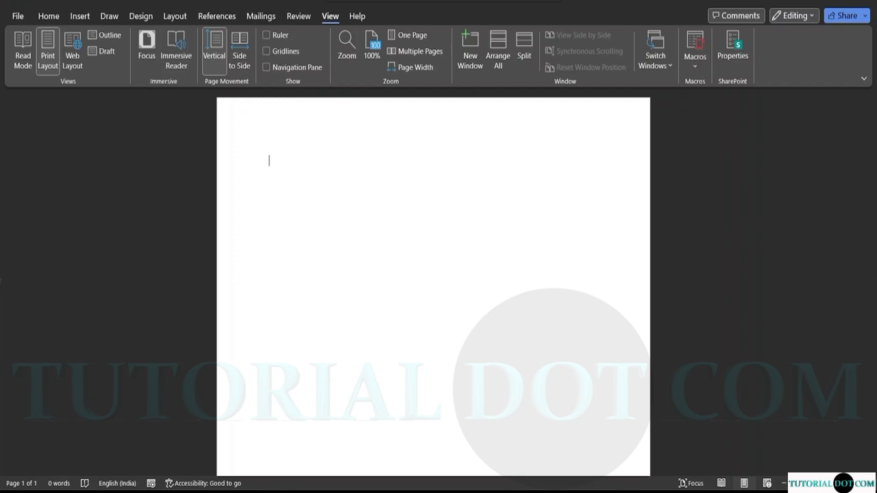
Type Cake, Coke, Chocolates and Ballons on separate lines.
text(Ca)
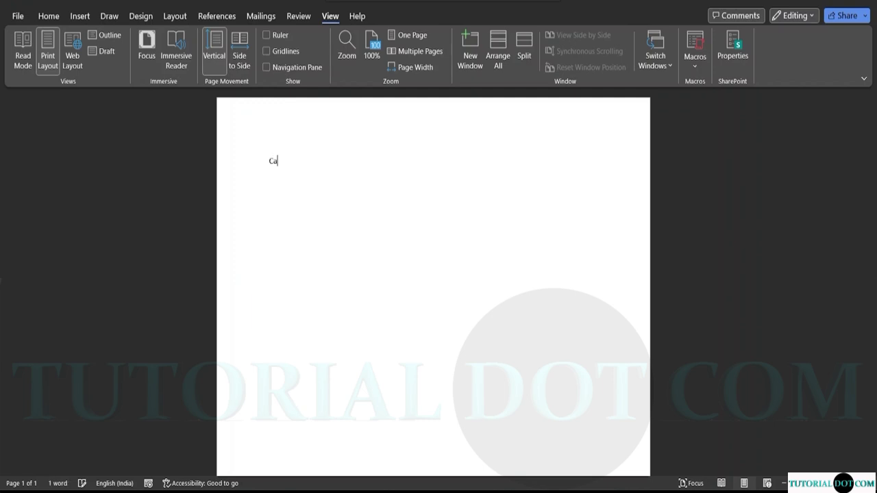
text(ke)
key(Return)
text(Coke)
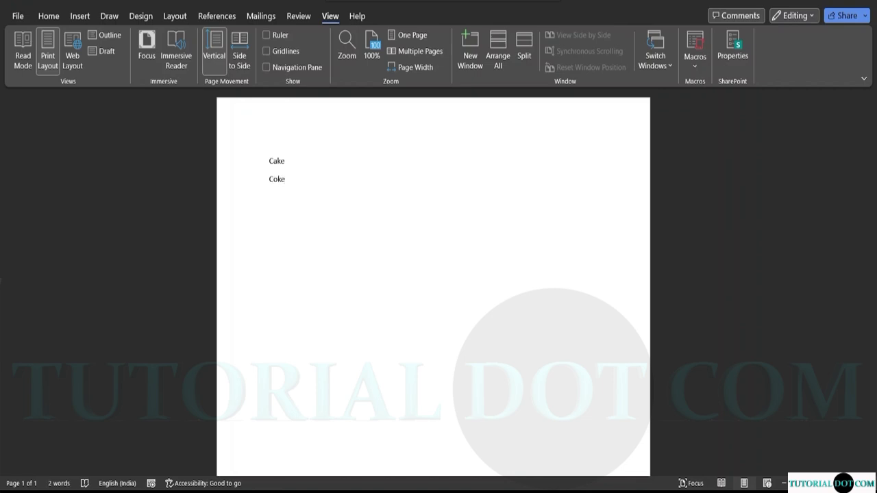
key(Return)
text(Chocolatess)
key(BackSpace)
text(Ballons)
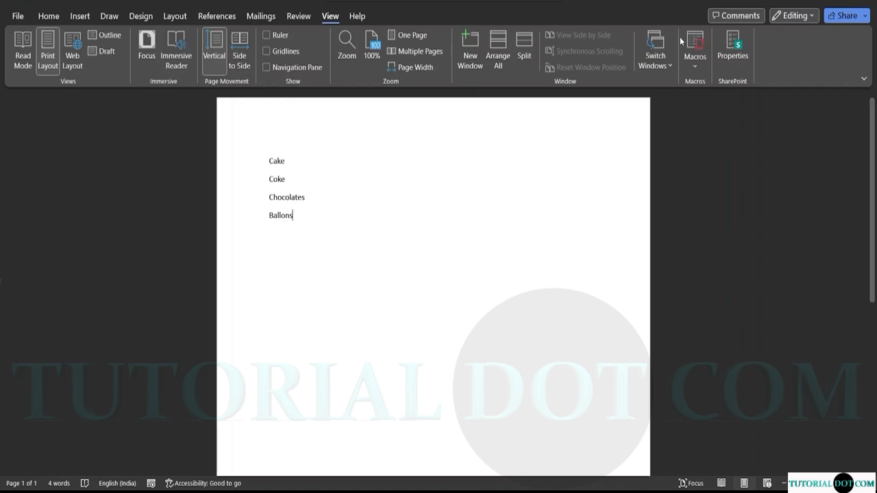
Start recording a new macro with the shortcut Ctrl+Shift+B.
click(701, 74)
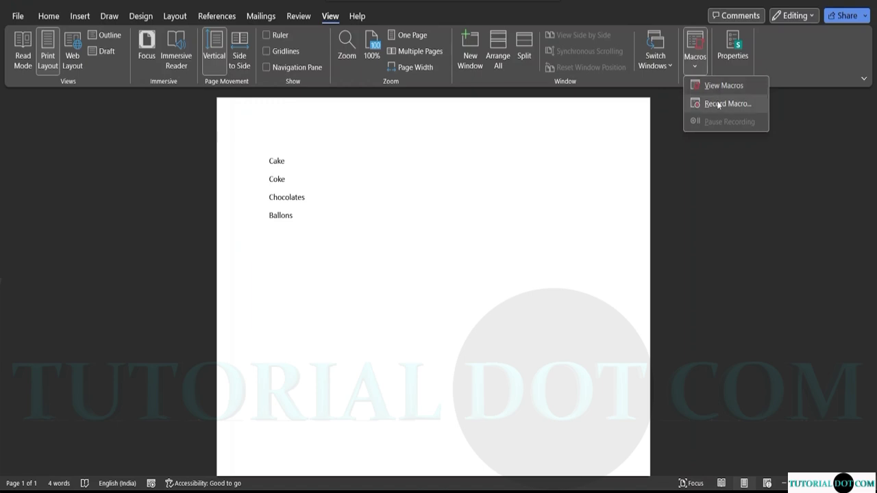
click(720, 103)
click(461, 207)
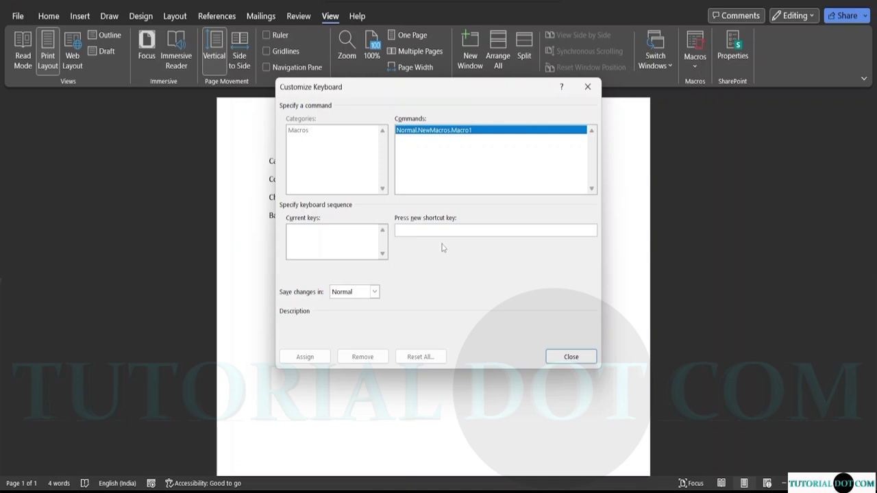
key(ctrl+shift+b)
click(305, 358)
click(572, 355)
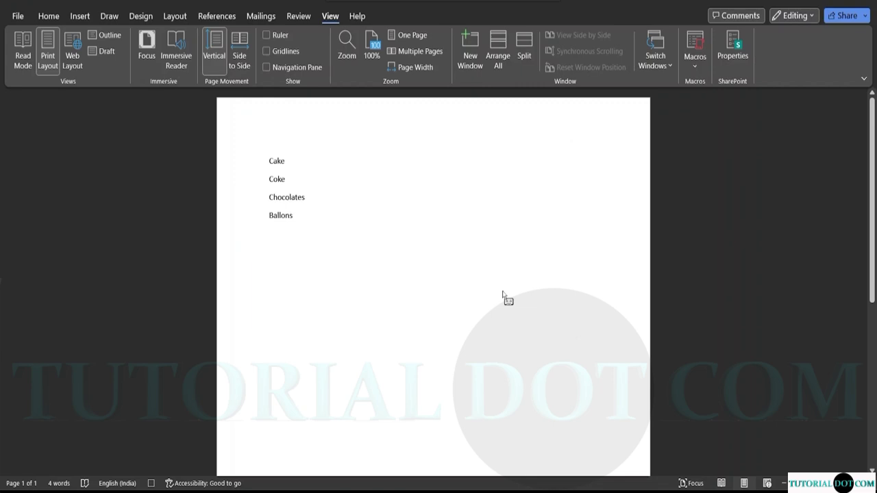
Wrap the first item in parentheses so it reads '(Cake)'.
key(shift+Home)
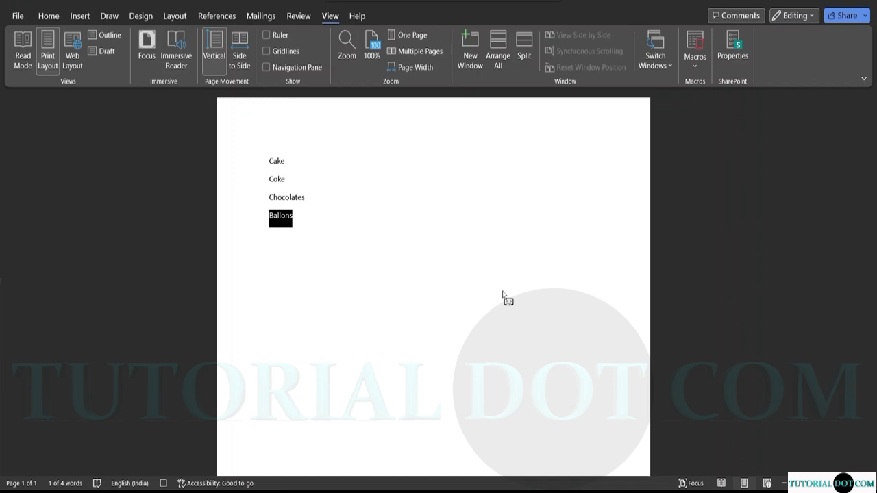
click(332, 240)
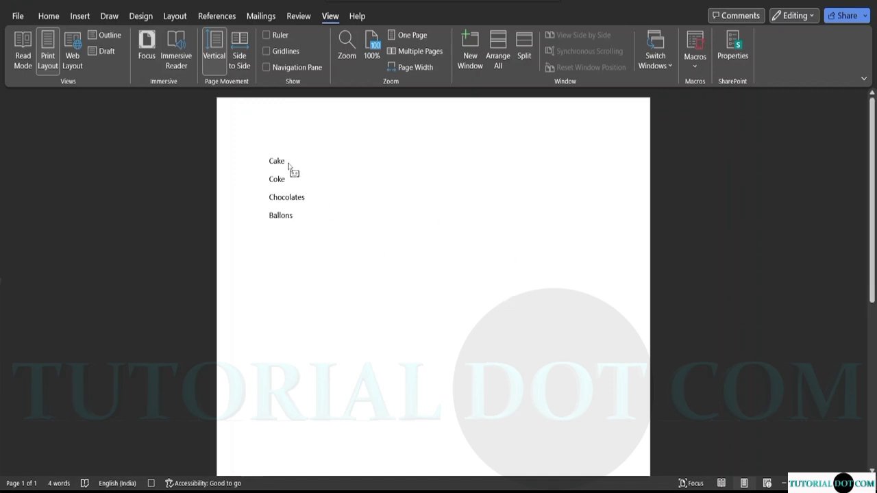
click(269, 161)
text(()
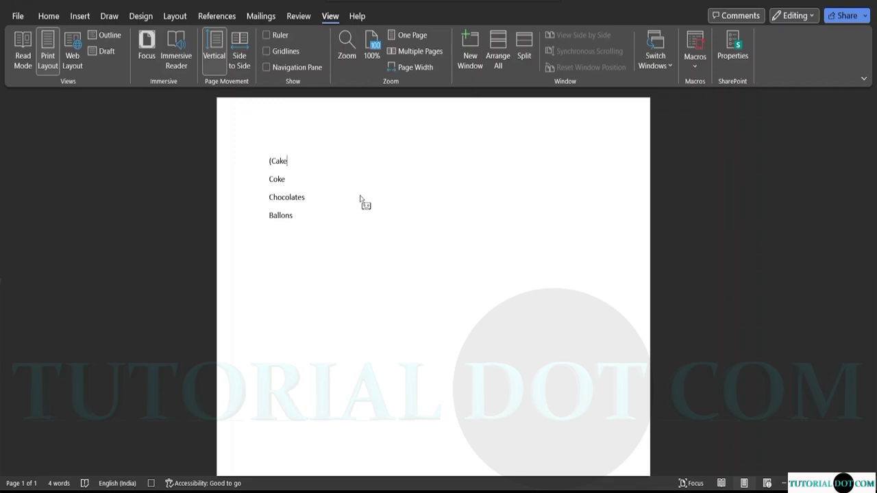
text())
Stop recording and apply the Ctrl+Shift+B macro to Coke, Chocolates and Ballons.
click(699, 68)
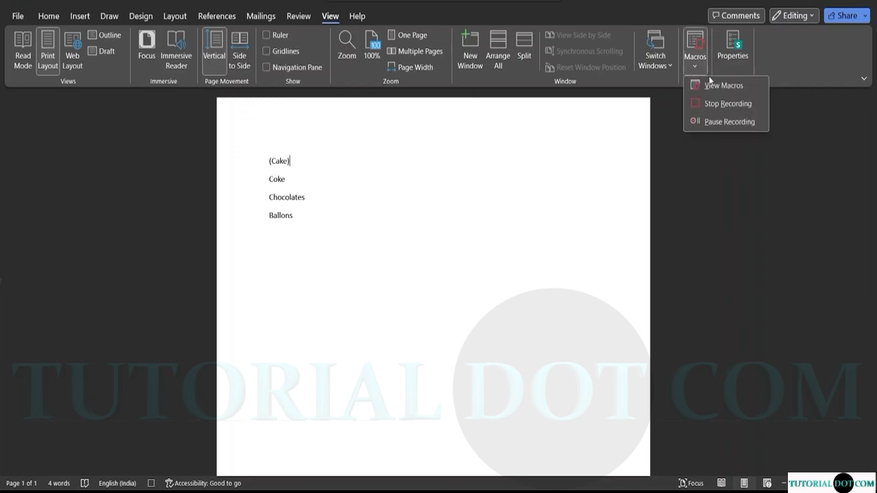
click(723, 104)
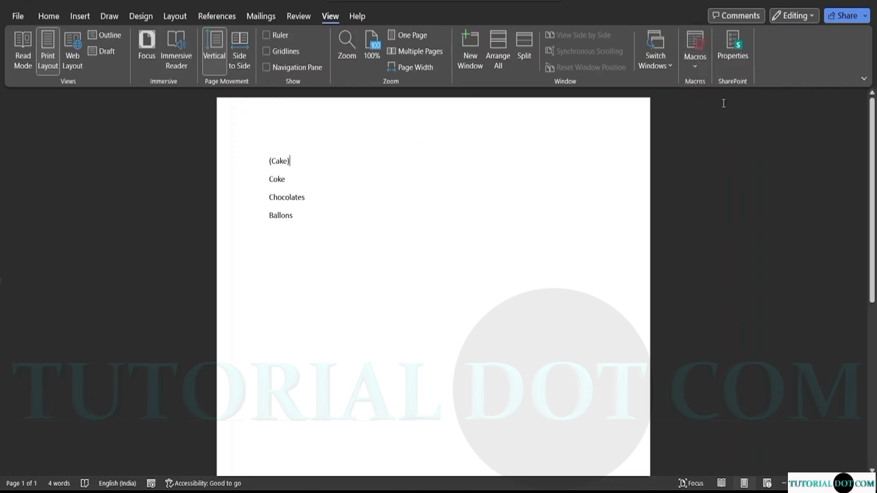
click(269, 178)
key(ctrl+shift+b)
click(270, 197)
key(ctrl+shift+b)
click(268, 215)
key(ctrl+shift+b)
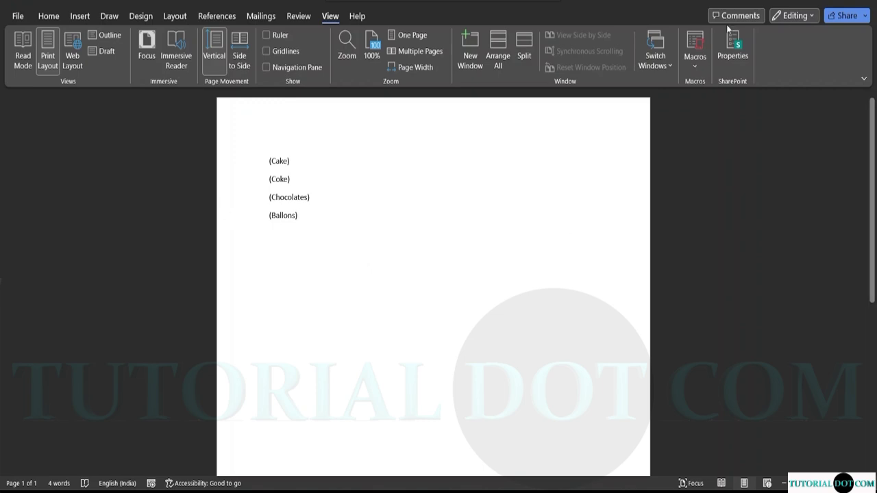
Open Macro1's code in the Visual Basic editor from the Macros list.
click(696, 65)
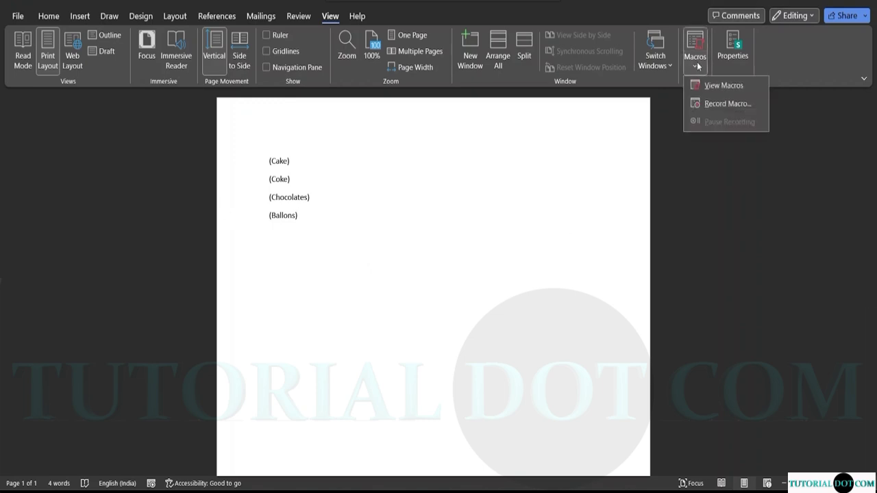
click(724, 84)
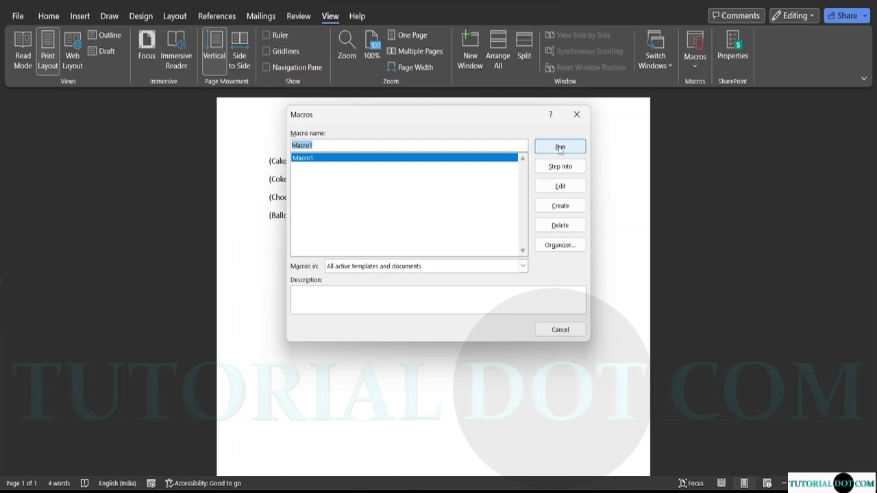
click(559, 186)
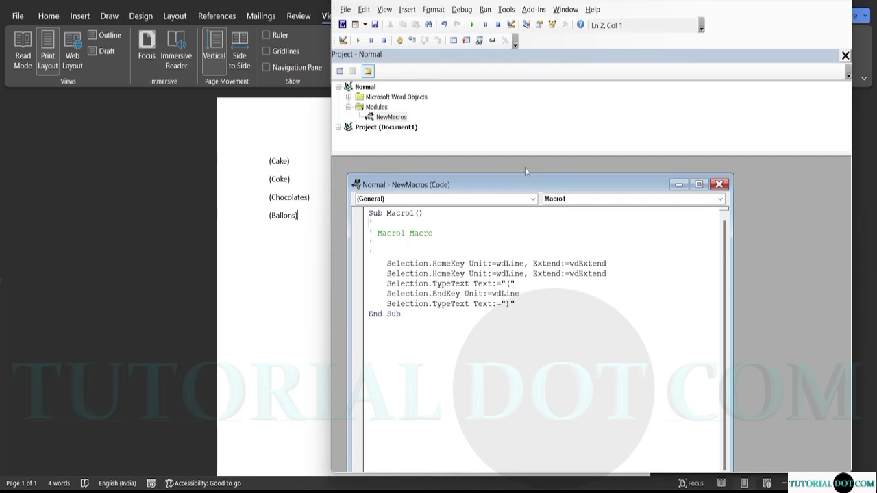
drag(516, 183, 543, 172)
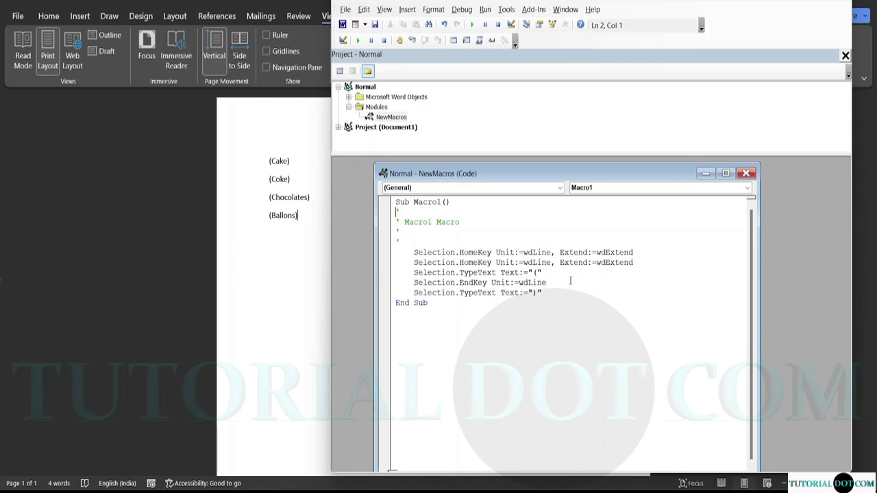
Change the macro's last TypeText from the closing bracket to an opening bracket "(".
click(537, 292)
key(BackSpace)
text(()
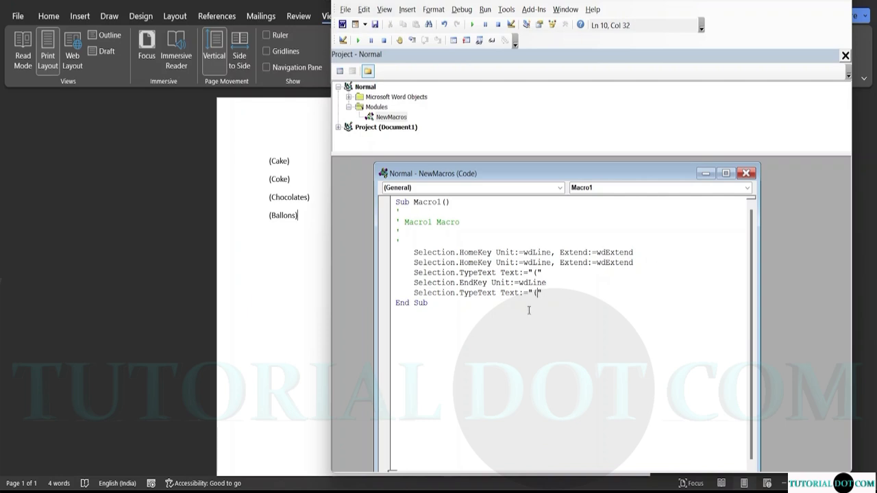
Empty the first TypeText to "", then minimise the code and return to Word.
click(536, 273)
key(BackSpace)
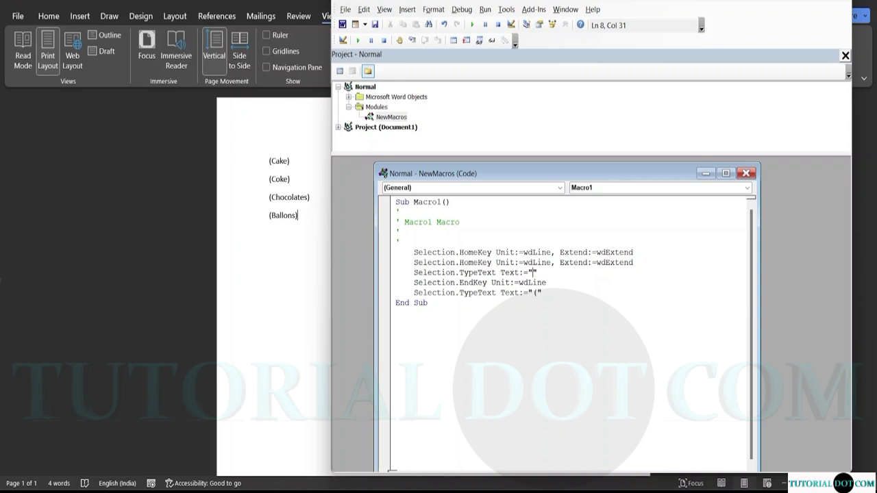
text())
key(Return)
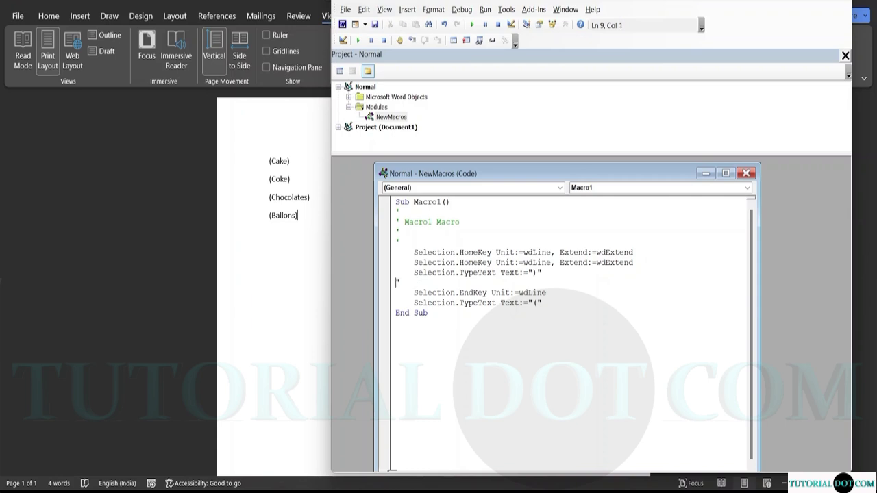
key(BackSpace)
key(BackSpace)
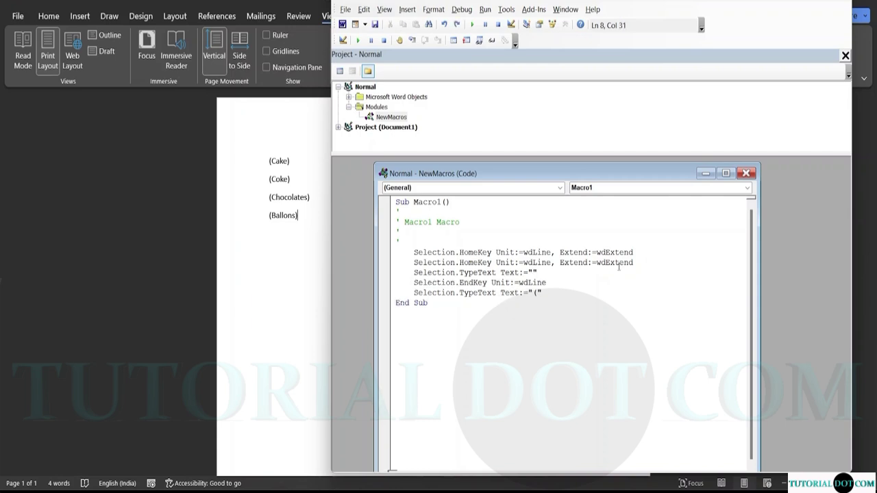
click(570, 352)
click(705, 173)
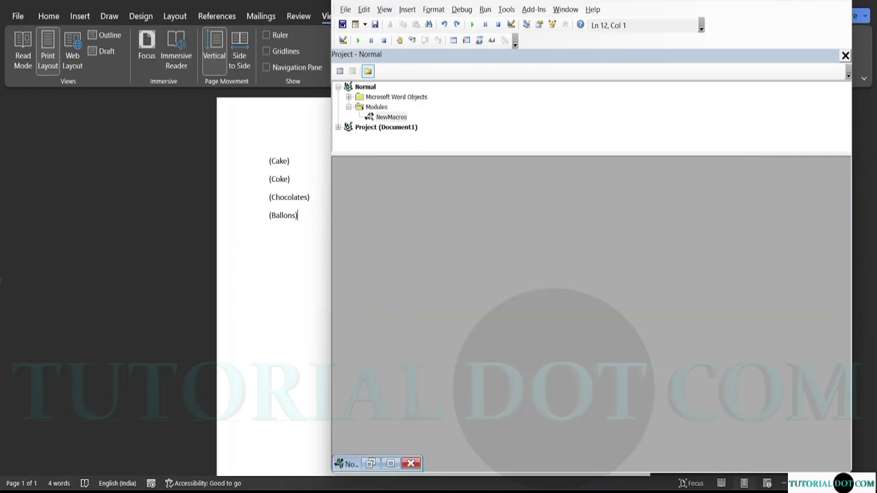
key(alt+F11)
Run Macro1 from the Macros list so the last item becomes (Ballons)(.
click(694, 60)
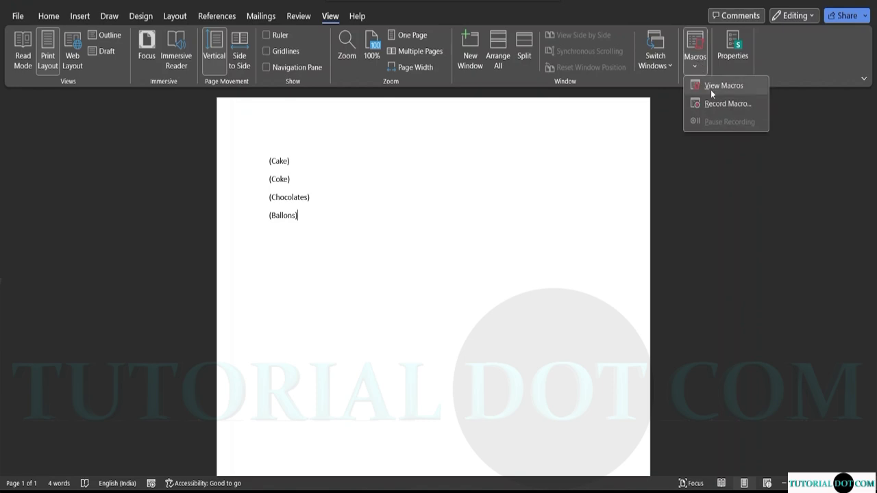
click(710, 88)
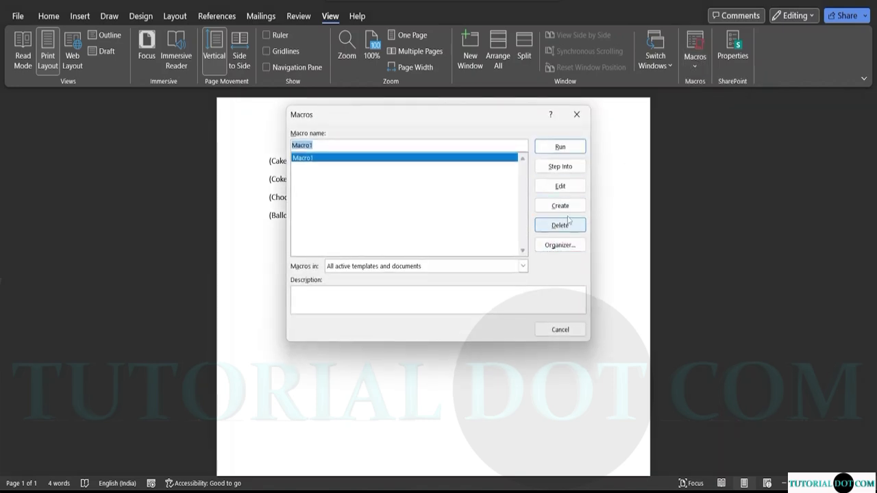
click(560, 147)
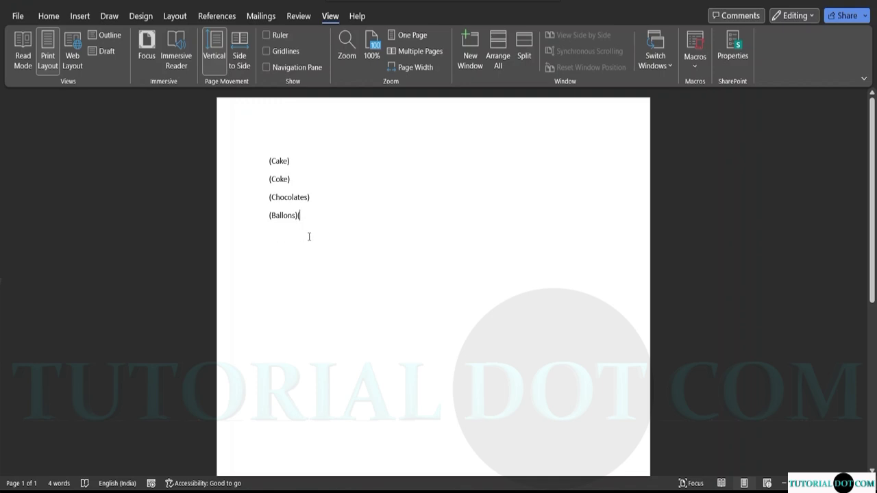
Type a stray "(" on the line below the list, then delete it.
click(279, 237)
text(()
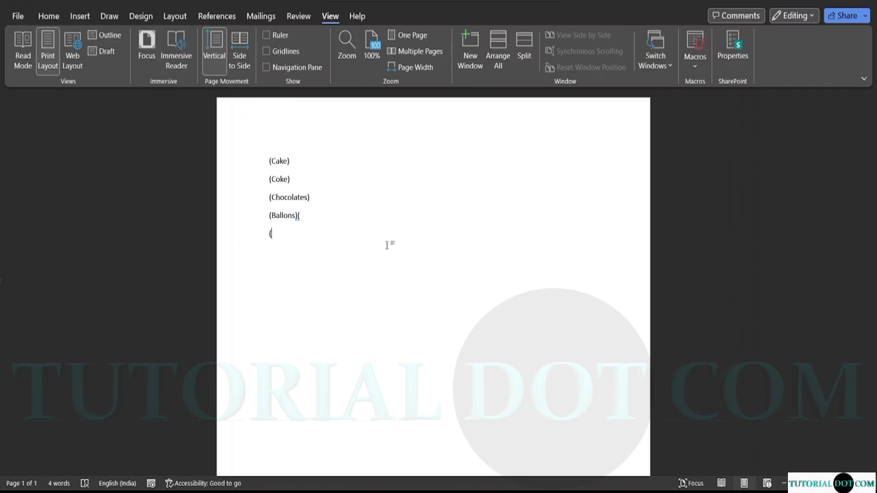
key(BackSpace)
Open Macro1's code in the Visual Basic editor, then close the editor.
click(696, 62)
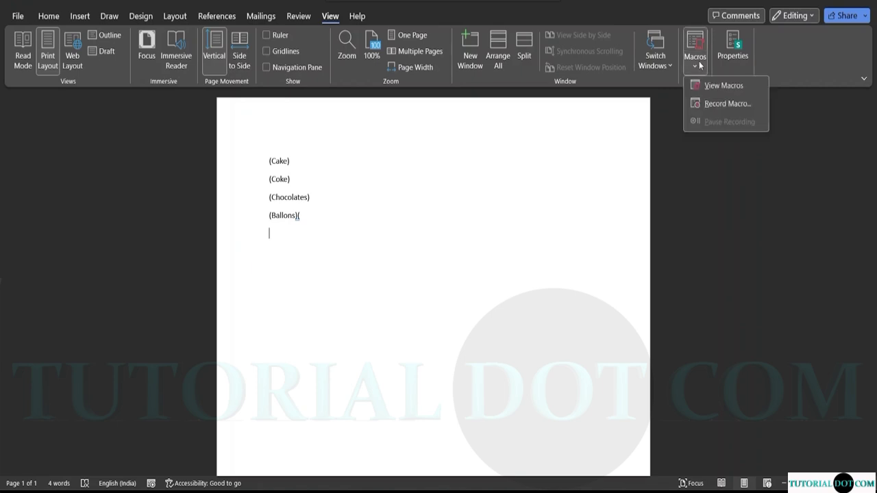
click(709, 85)
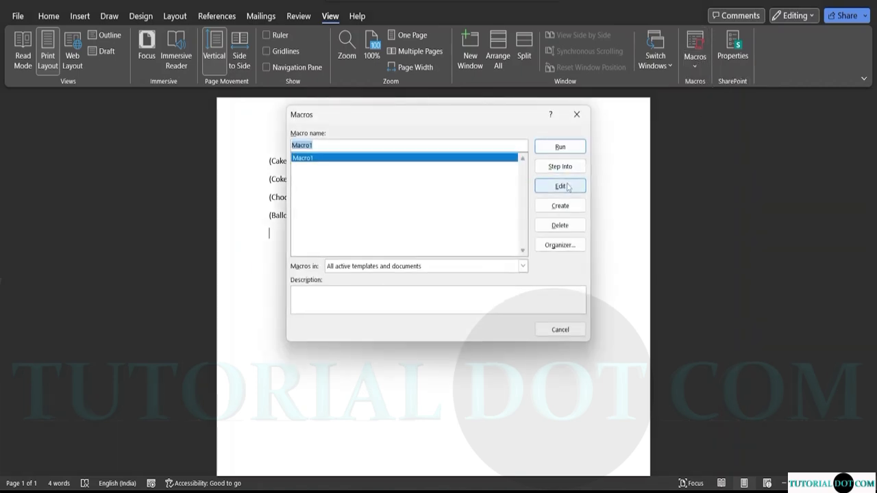
click(566, 184)
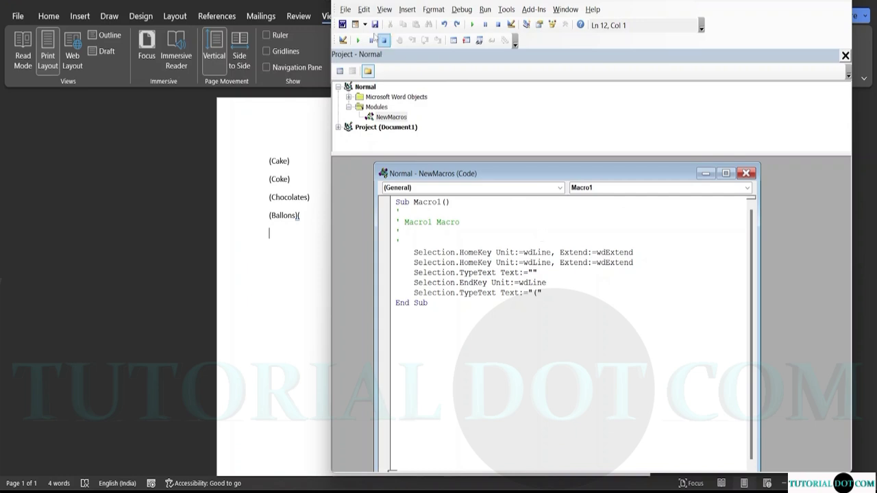
click(832, 4)
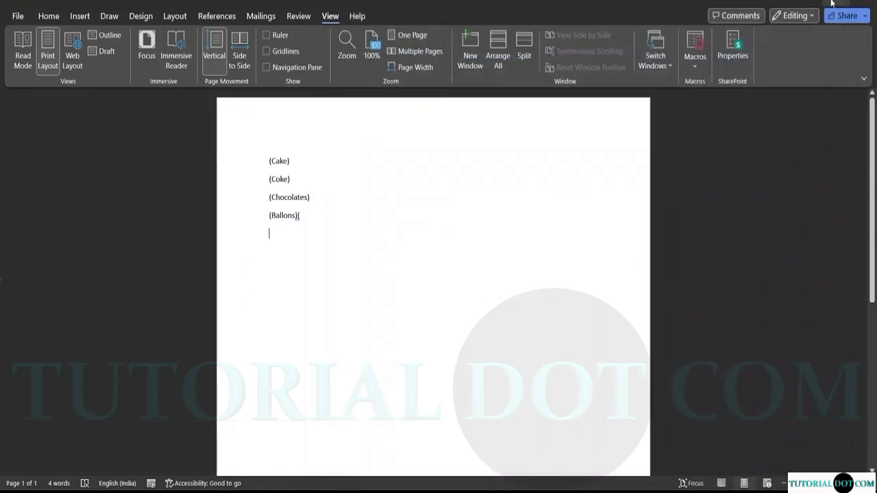
Start deleting Macro1 and creating a same-named macro, cancelling both.
click(694, 60)
click(719, 87)
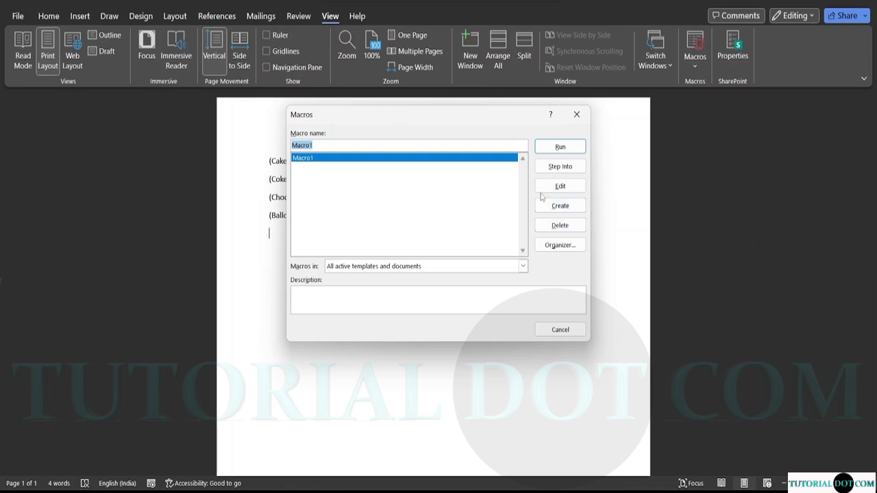
click(556, 226)
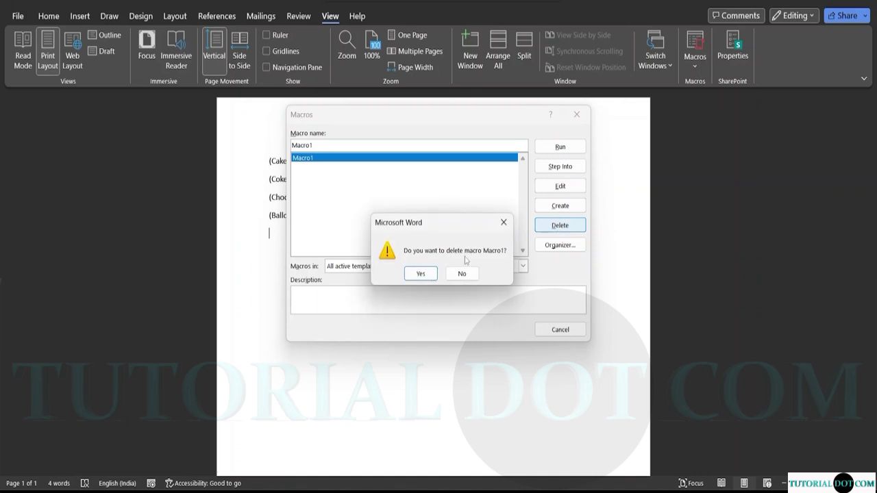
click(505, 223)
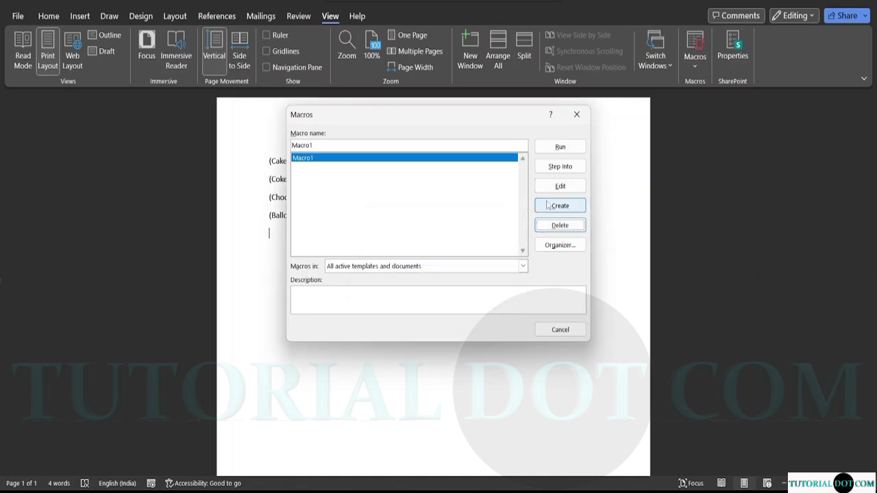
click(548, 204)
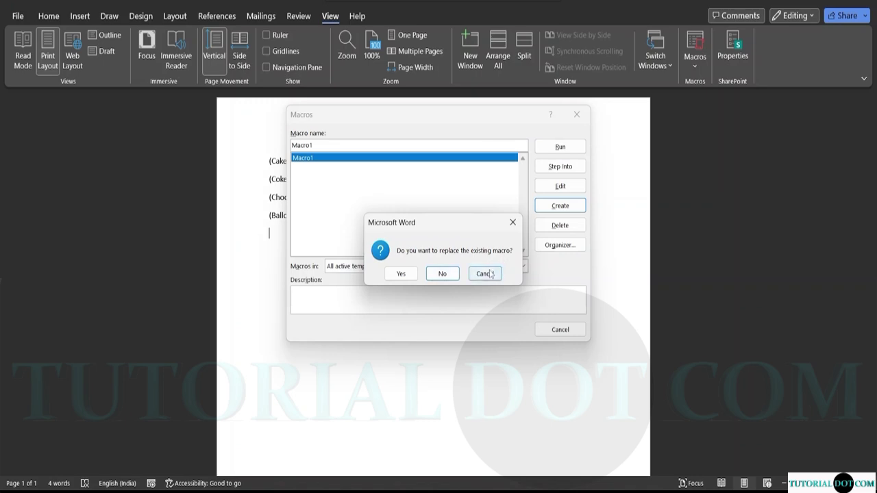
click(481, 274)
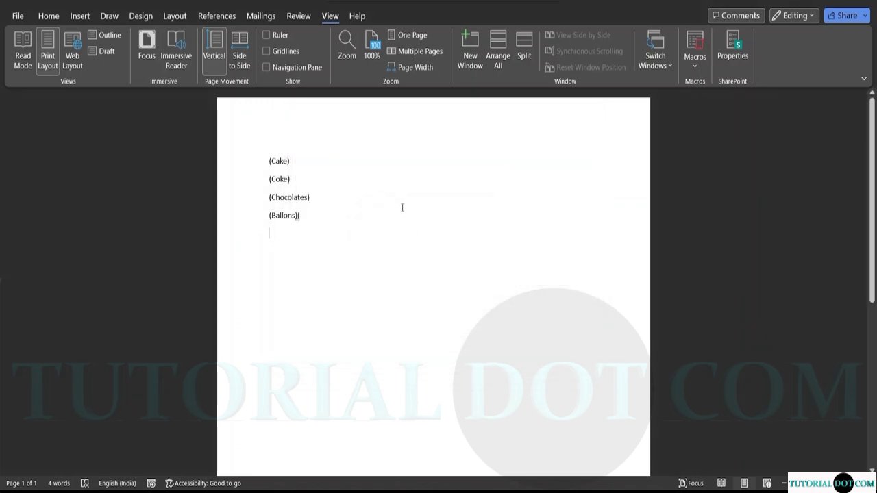
Delete Macro1 with confirmation and close the now-empty Macros dialog.
click(695, 63)
click(706, 87)
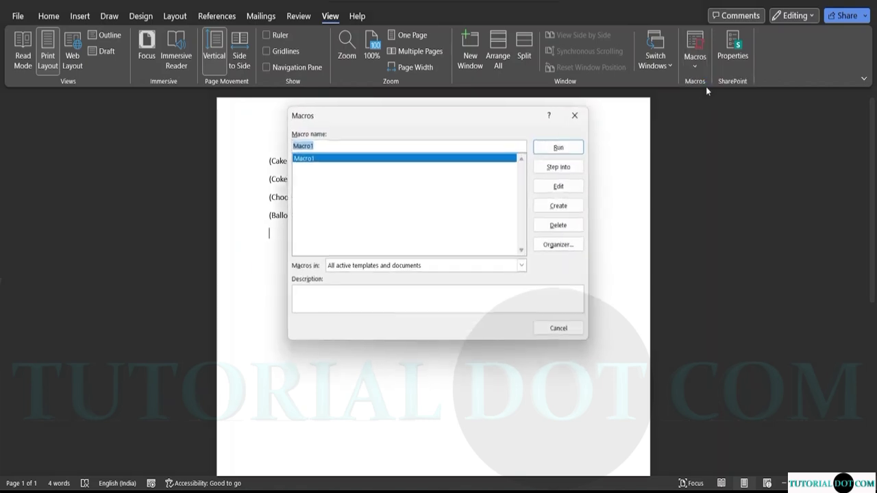
click(562, 227)
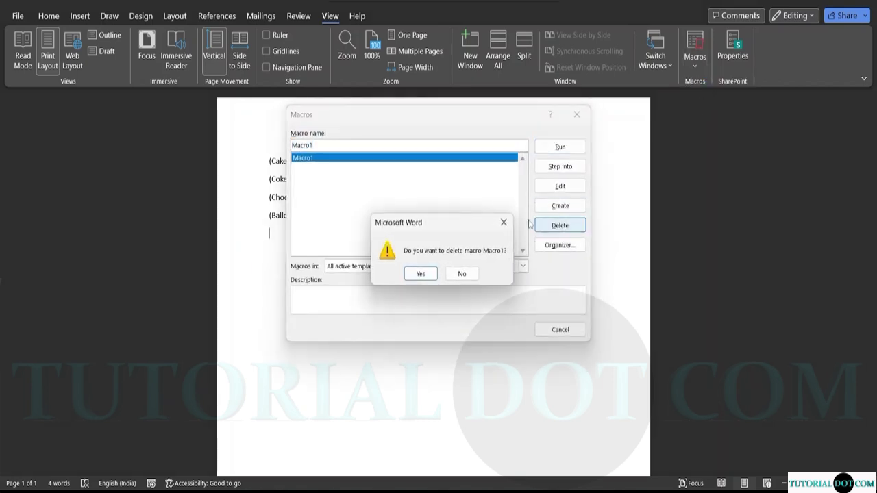
click(419, 273)
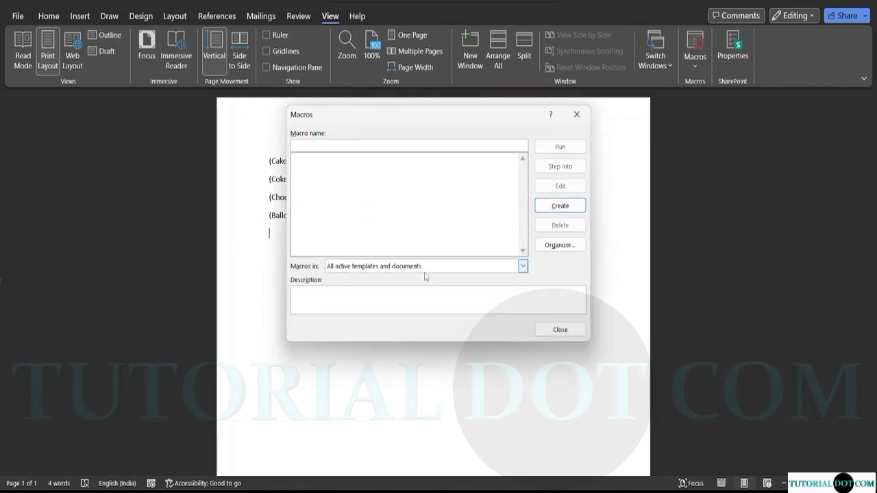
click(560, 329)
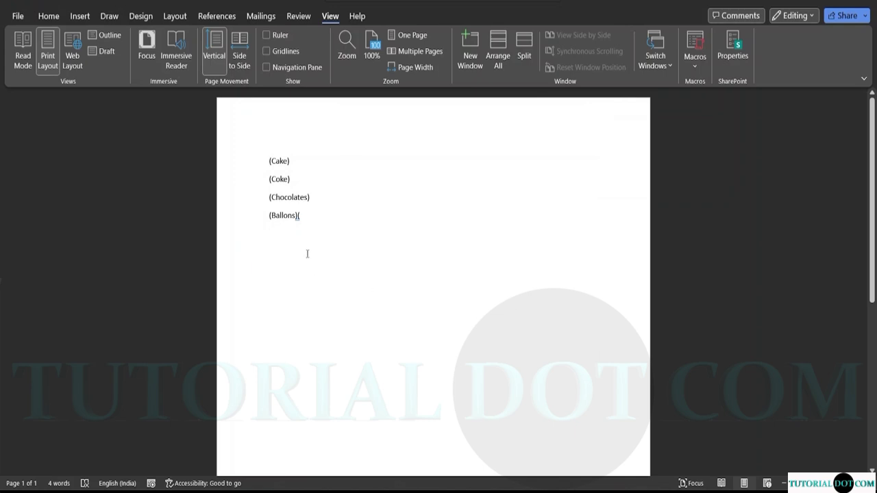
Erase every bracketed list line, including (Cake), leaving a blank 0-word page.
key(BackSpace)
key(BackSpace)
key(BackSpace)
key(BackSpace)
key(BackSpace)
key(BackSpace)
key(BackSpace)
key(BackSpace)
key(BackSpace)
key(BackSpace)
key(BackSpace)
key(BackSpace)
key(BackSpace)
key(BackSpace)
key(BackSpace)
key(BackSpace)
key(BackSpace)
key(BackSpace)
key(BackSpace)
key(BackSpace)
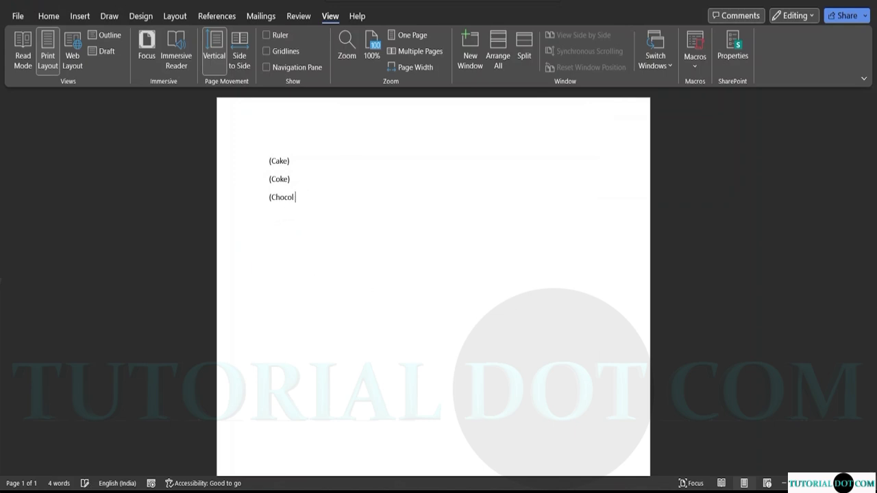
key(BackSpace)
key(BackSpace)
key(BackSpace)
key(BackSpace)
key(BackSpace)
key(BackSpace)
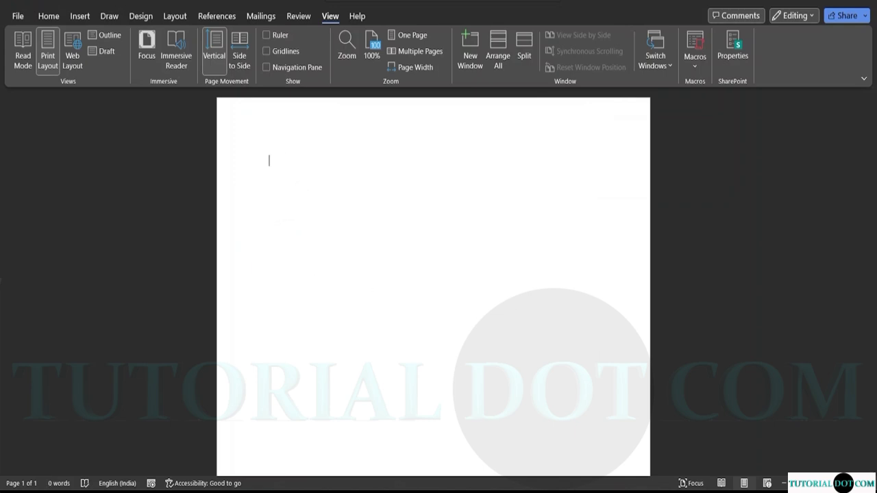
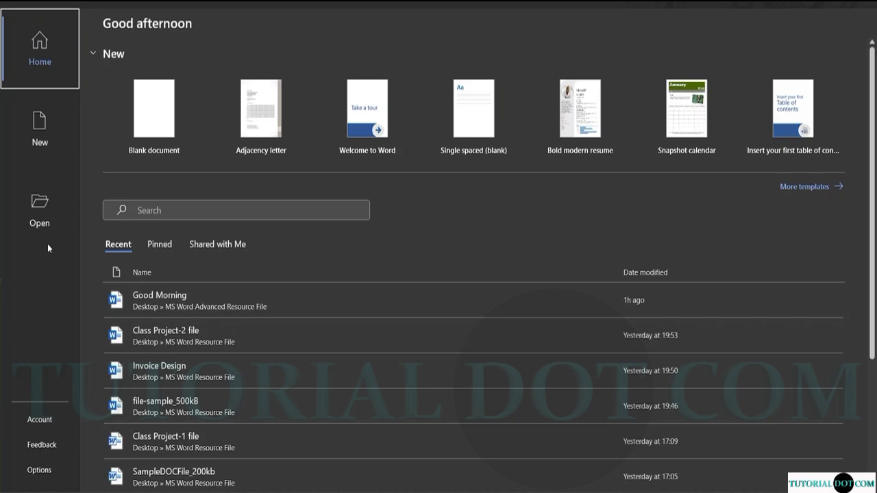
Open file-sample_500kB from Desktop > MS Word Advanced Resource File via File > Open > Browse.
click(45, 209)
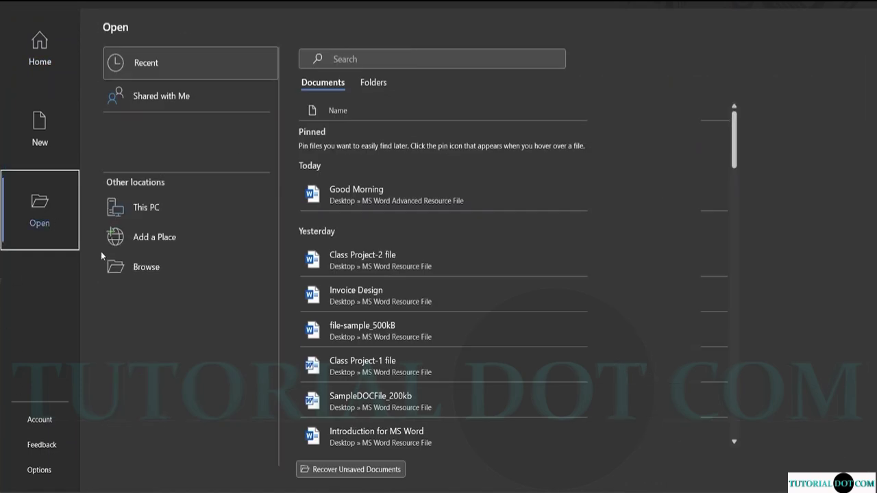
click(124, 217)
click(133, 267)
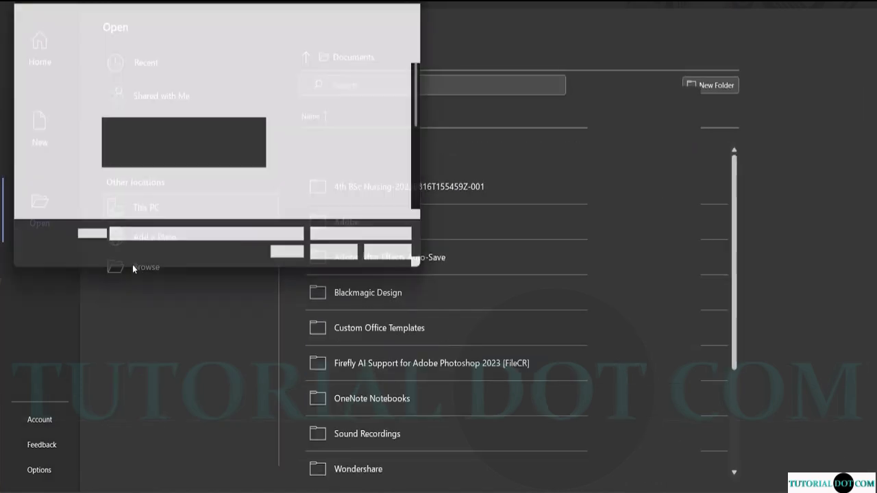
click(93, 205)
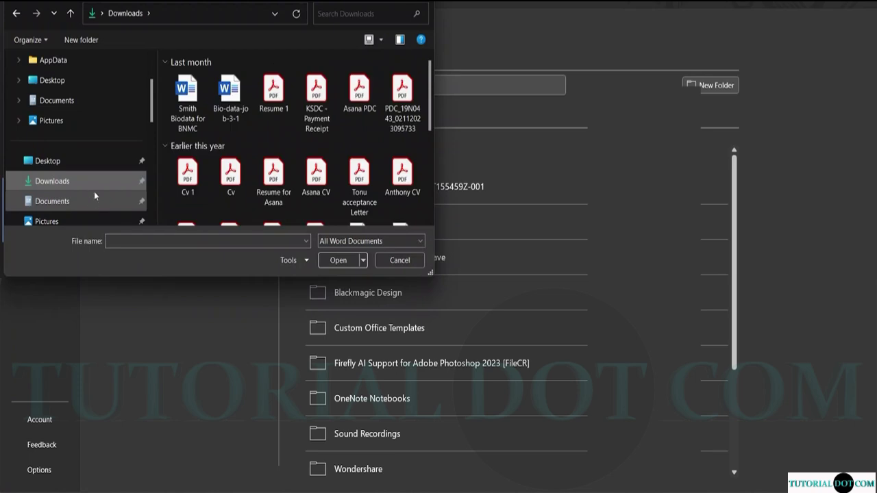
scroll(96, 137, down, 3)
scroll(94, 132, up, 3)
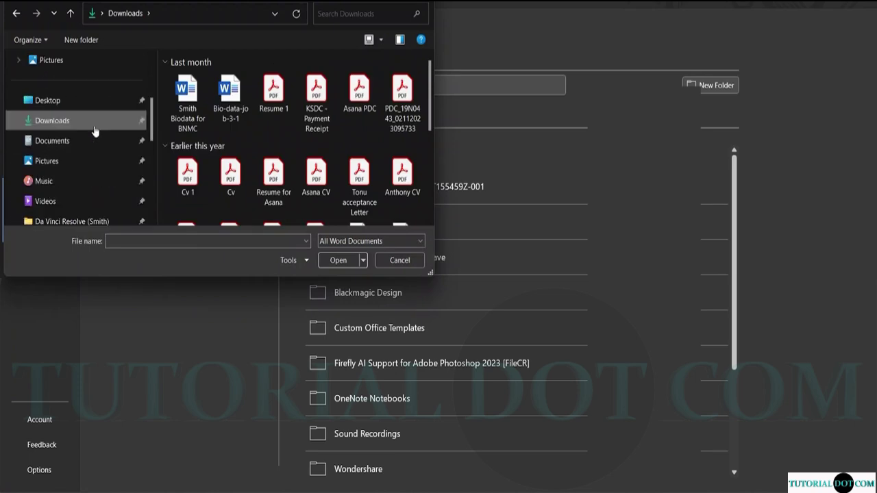
click(88, 100)
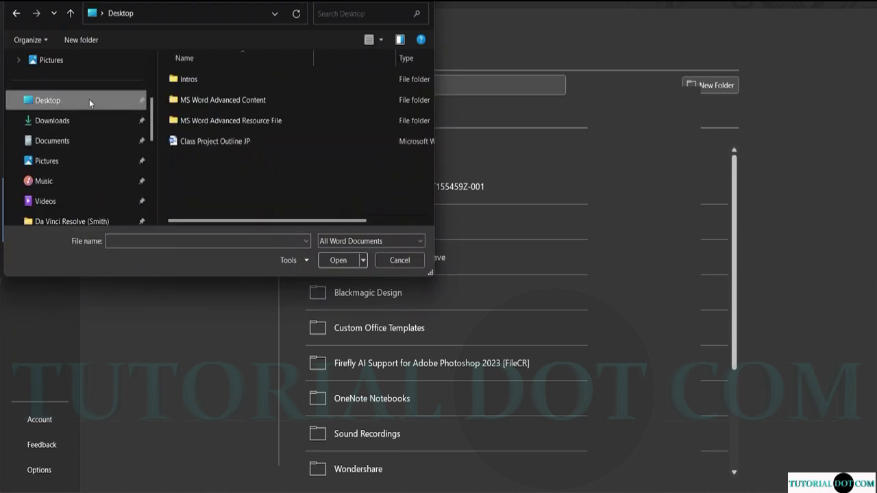
double_click(233, 124)
click(209, 83)
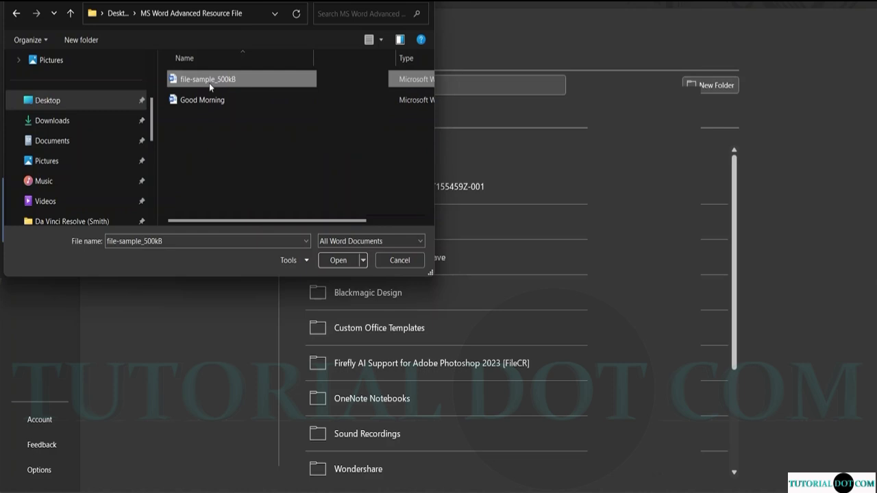
click(339, 261)
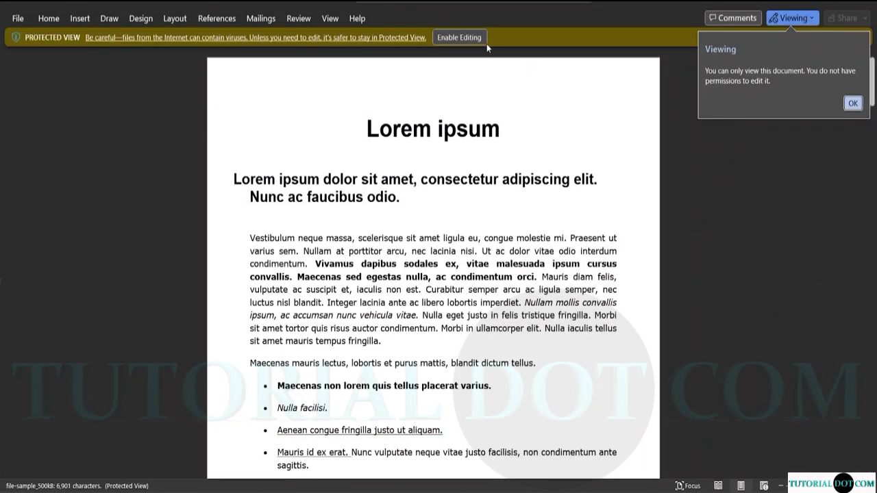
Enable editing on file-sample_500kB and scroll down through its pages.
click(458, 37)
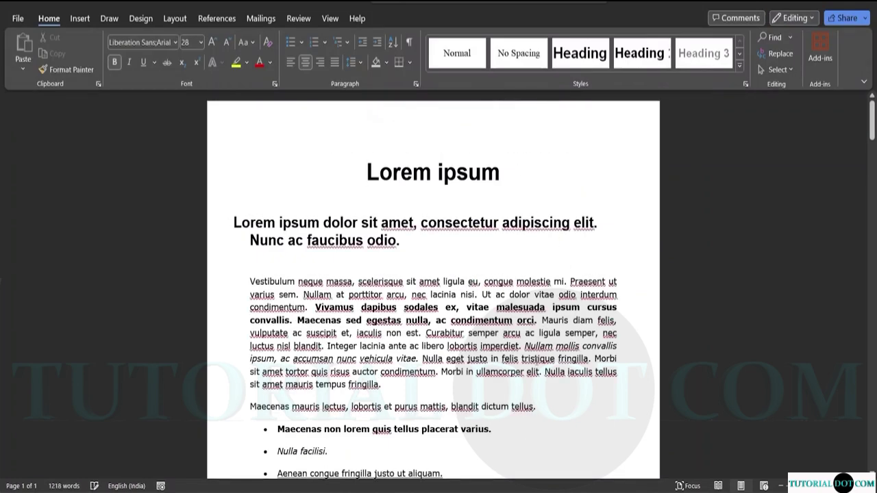
scroll(411, 313, down, 9)
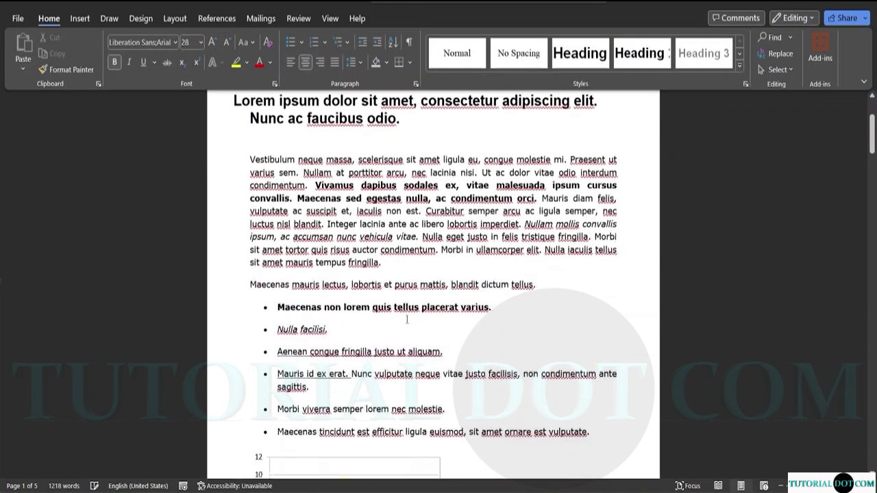
scroll(415, 302, down, 2)
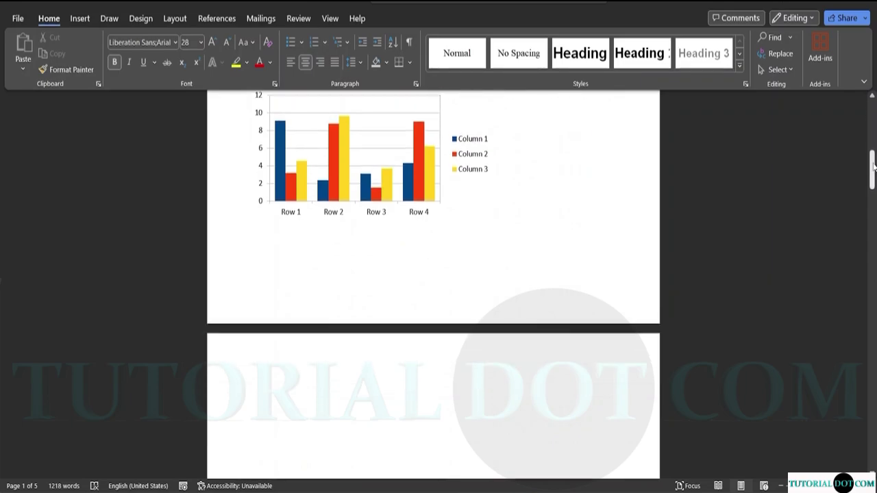
drag(874, 166, 872, 104)
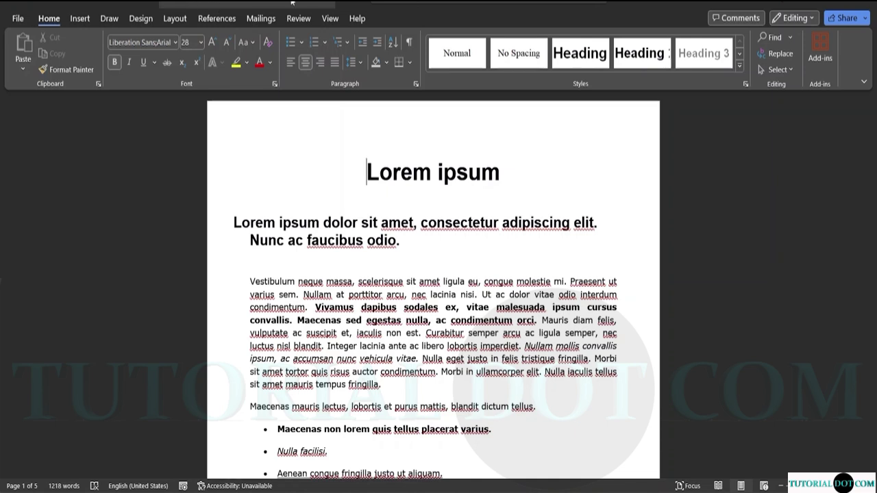
Switch through the View and Layout tabs to reach the Review tab.
click(329, 18)
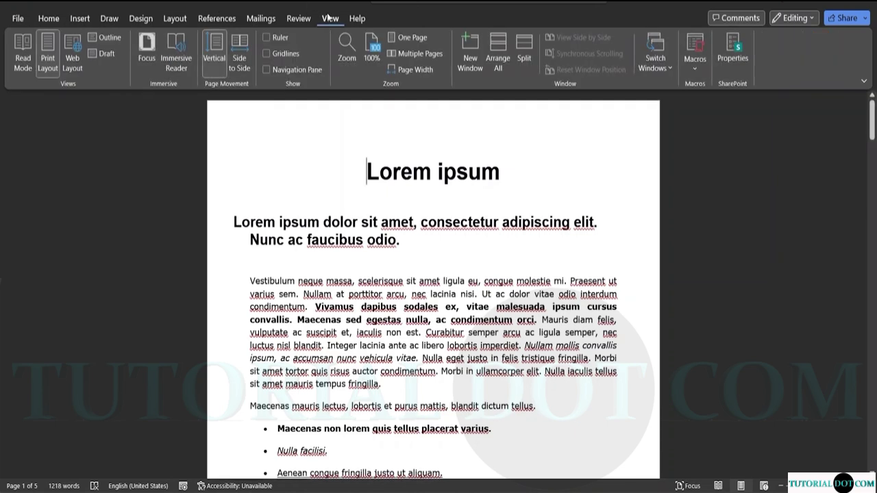
click(175, 19)
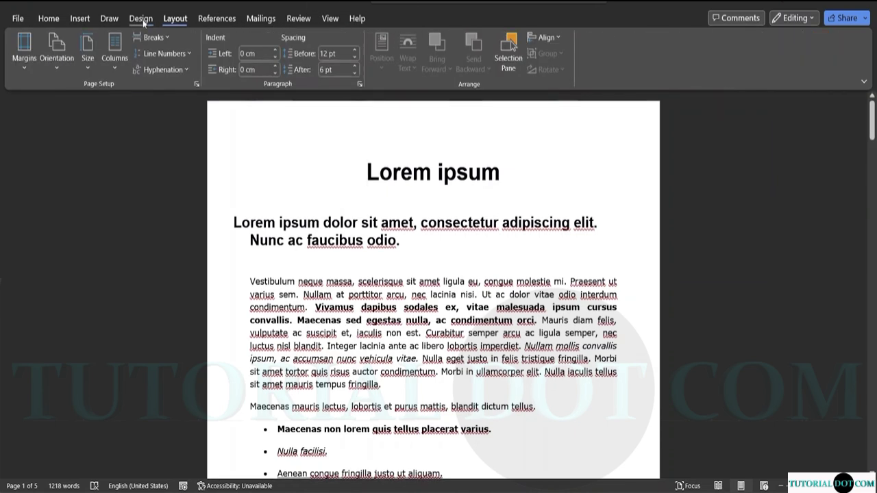
click(298, 19)
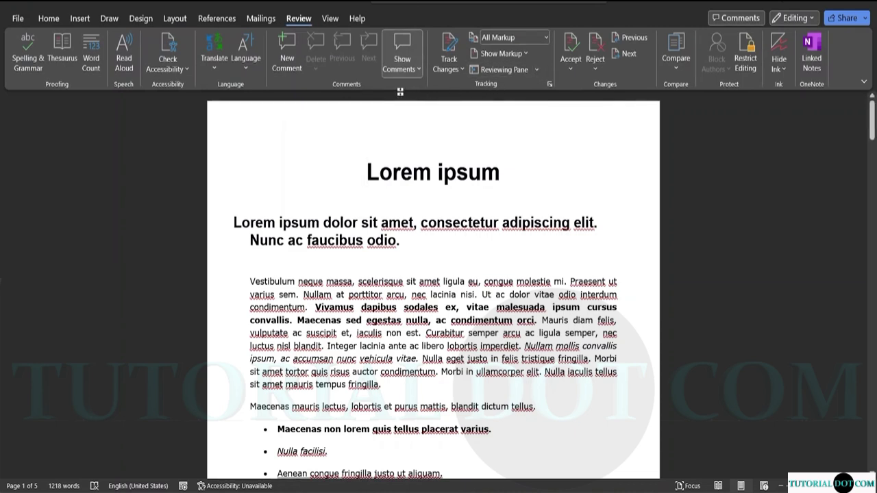
In Restrict Editing, tick then untick Limit formatting, then close the pane.
click(746, 59)
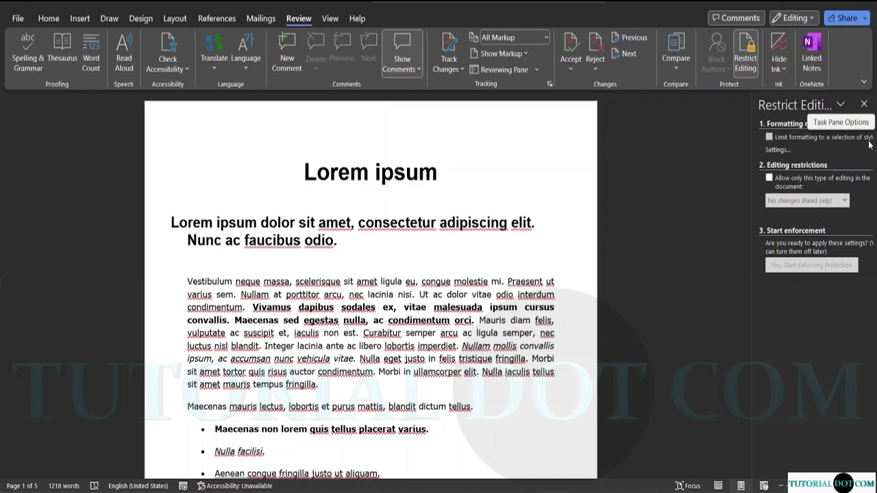
click(768, 137)
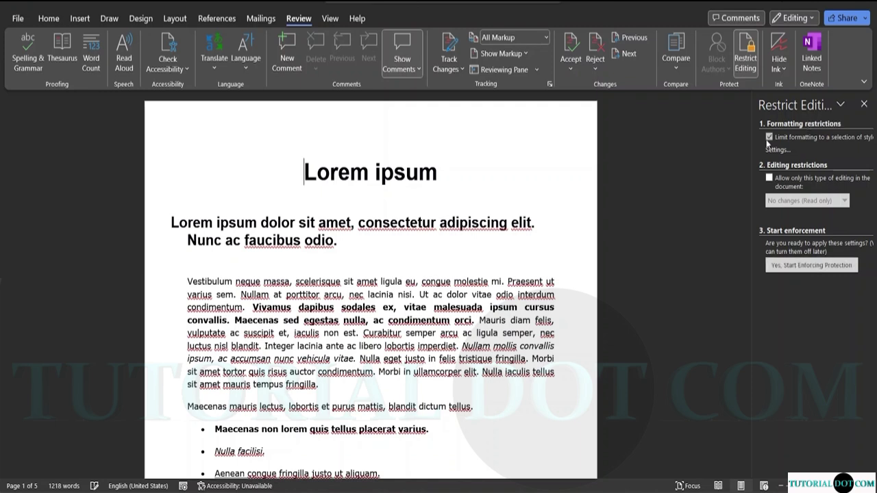
click(769, 138)
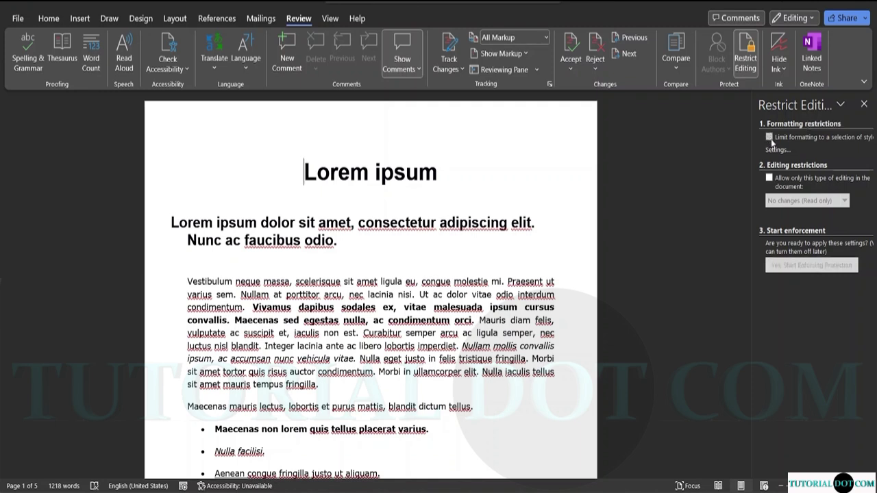
click(864, 103)
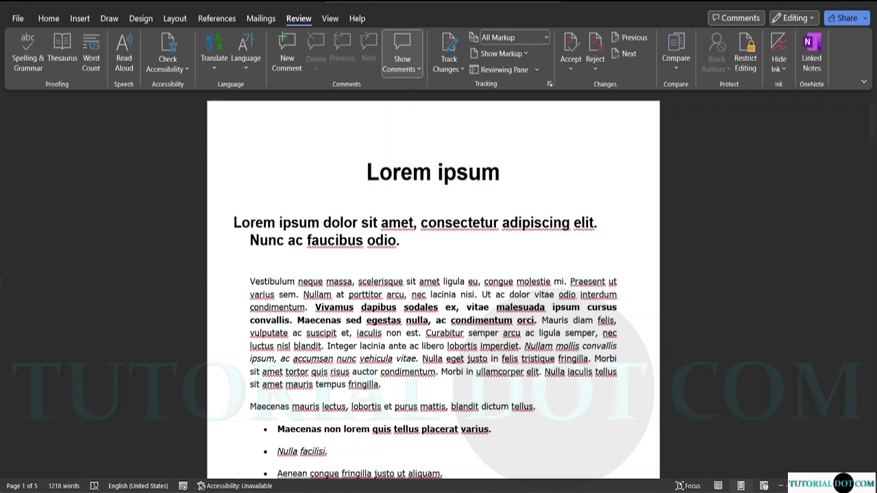
Return to the Home tab and scroll down the document and back to the title.
click(49, 18)
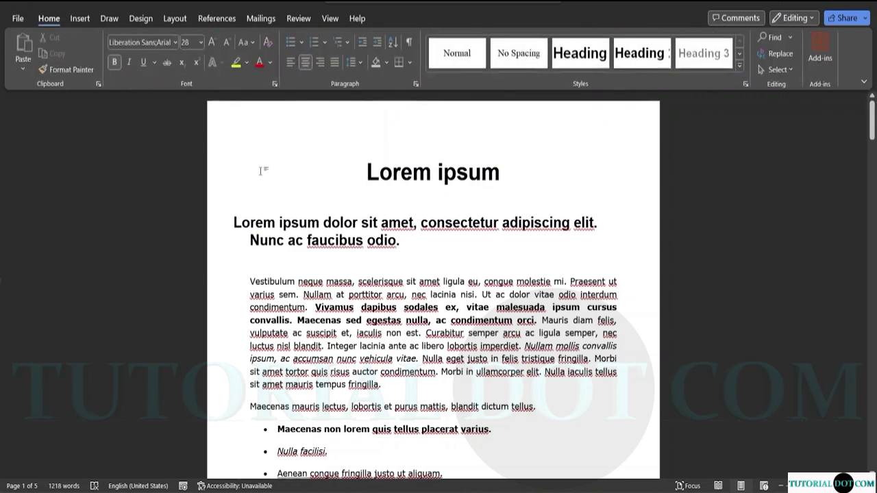
mouse_move(302, 222)
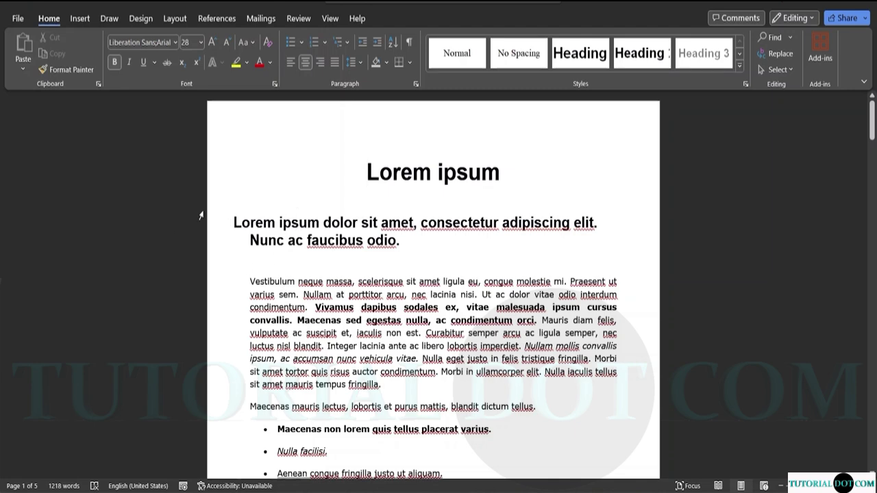
scroll(410, 274, down, 5)
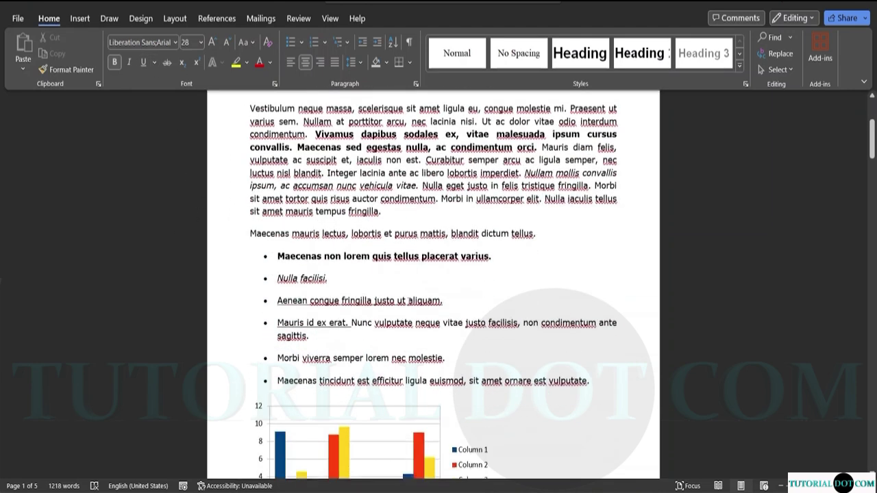
scroll(410, 274, down, 2)
scroll(406, 264, up, 5)
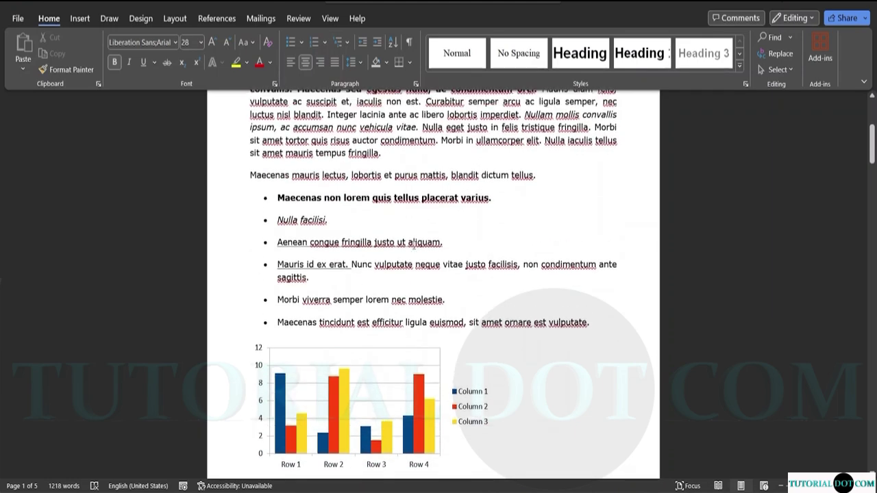
scroll(443, 245, up, 3)
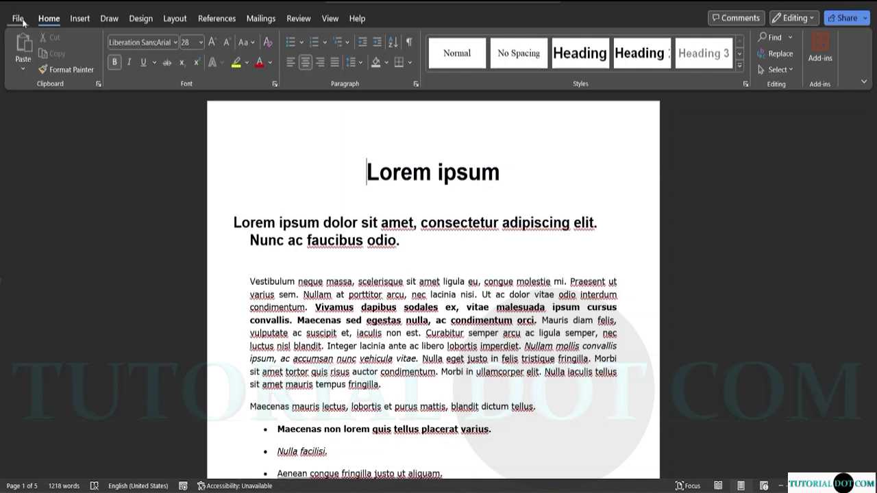
Show the File > Info page for file-sample_500kB and expand the Protect Document options.
click(18, 19)
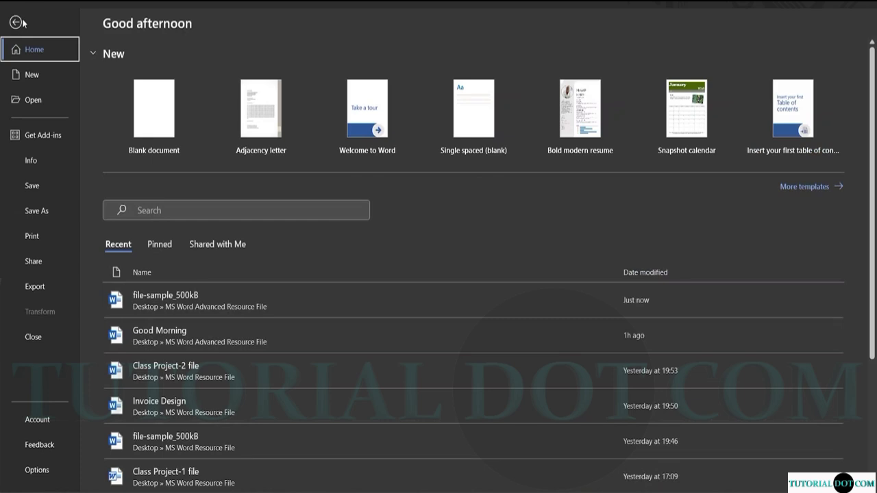
click(36, 161)
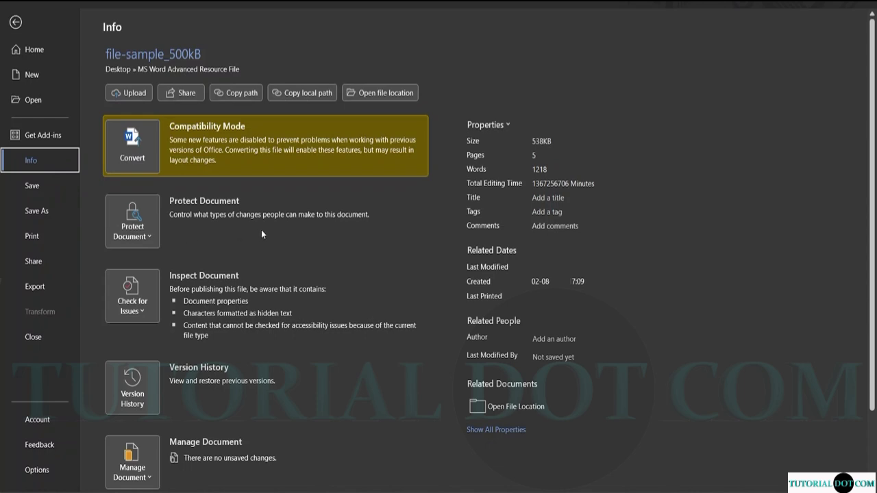
scroll(261, 235, down, 3)
scroll(263, 236, up, 3)
click(149, 237)
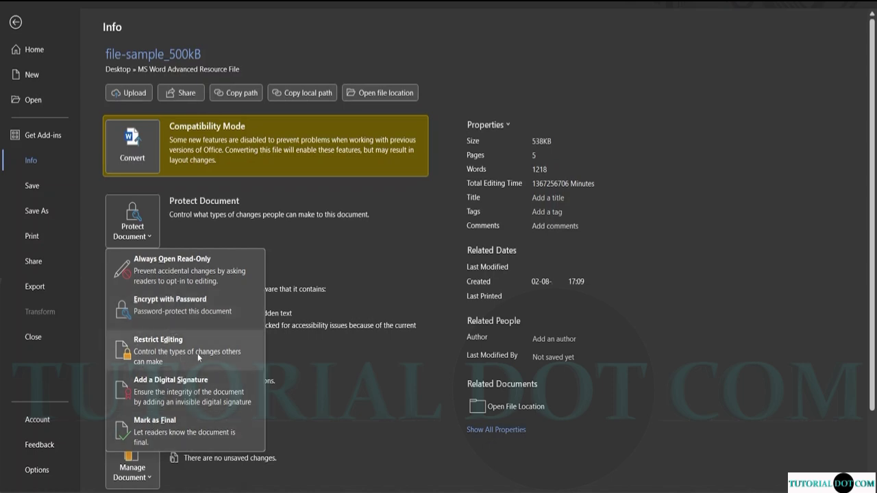
Encrypt file-sample_500kB with an open password, confirm it, and return to the document.
click(178, 313)
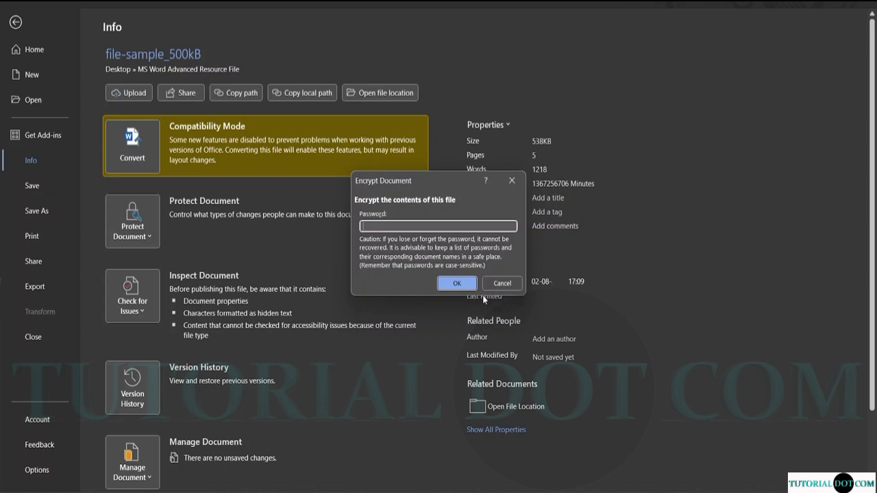
text(1)
click(456, 283)
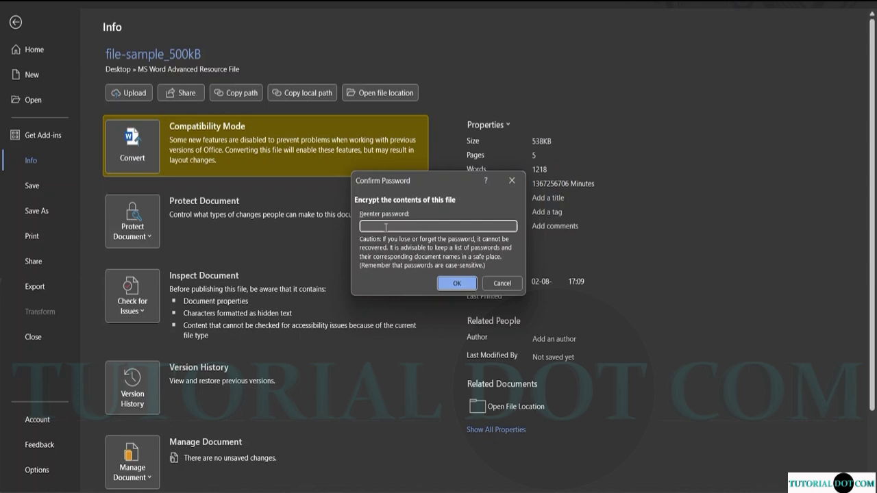
text(126)
click(456, 282)
click(456, 284)
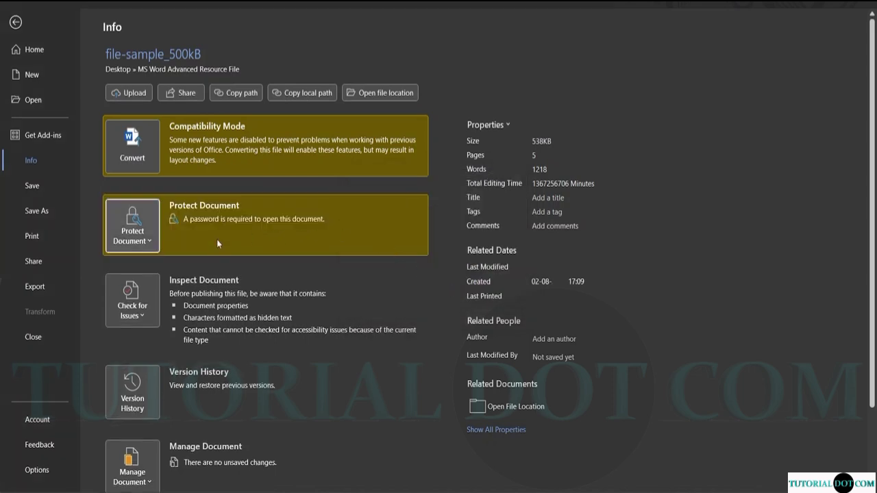
click(34, 52)
click(14, 21)
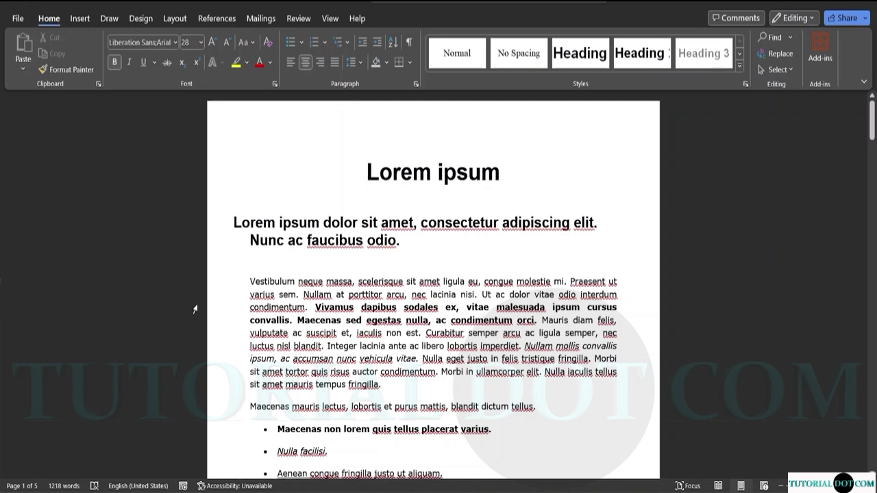
Leave the File backstage and quit Word.
click(18, 19)
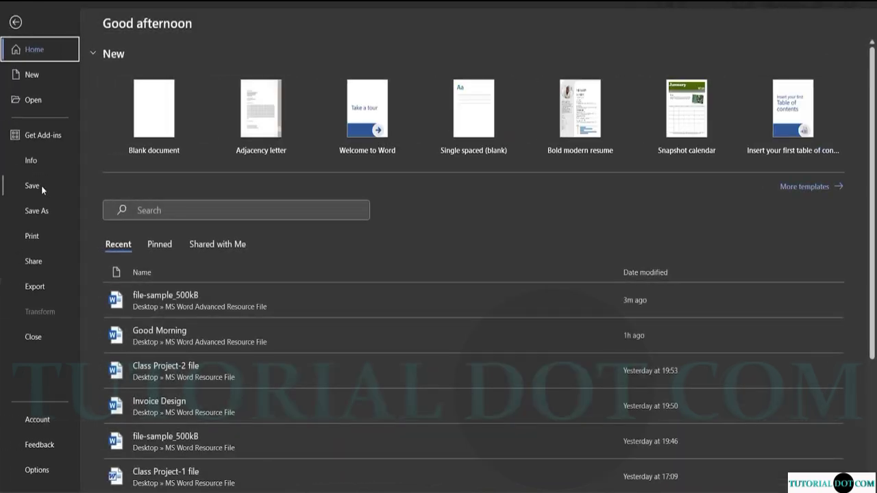
click(16, 22)
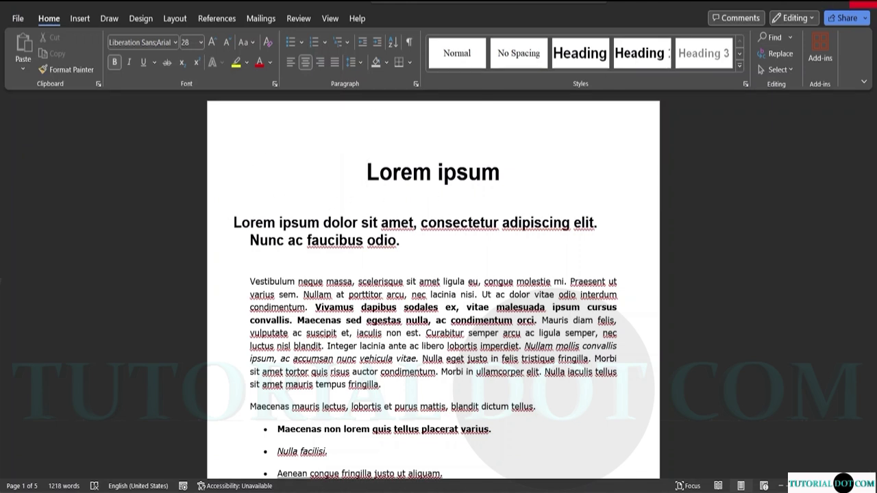
click(852, 4)
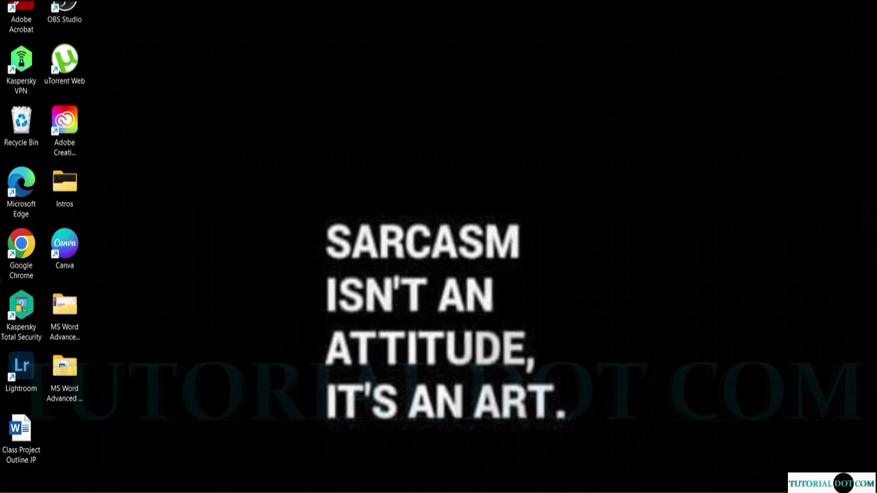
In File Explorer, open file-sample_500kB from Downloads > MS Word Advanced Resource File.
key(super+e)
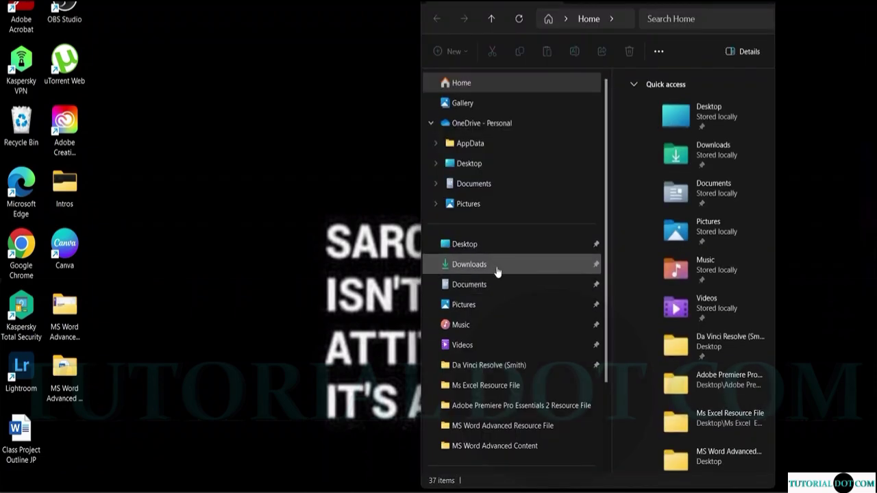
click(498, 269)
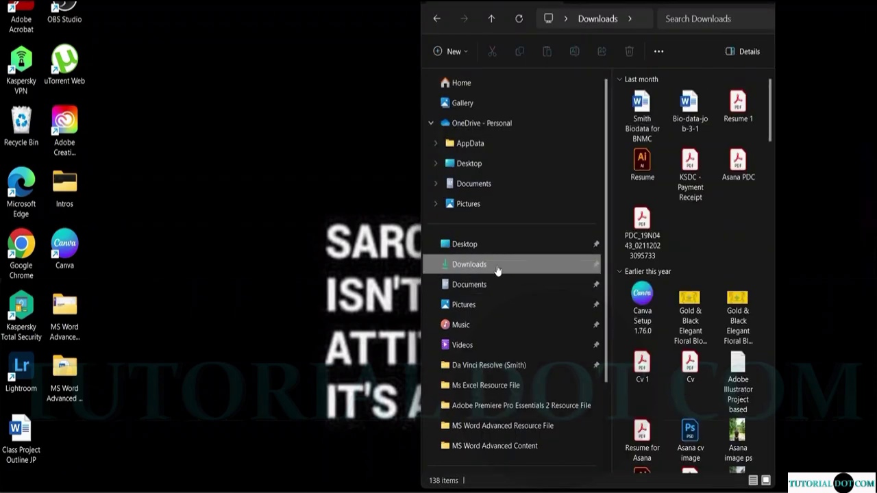
click(502, 425)
click(646, 101)
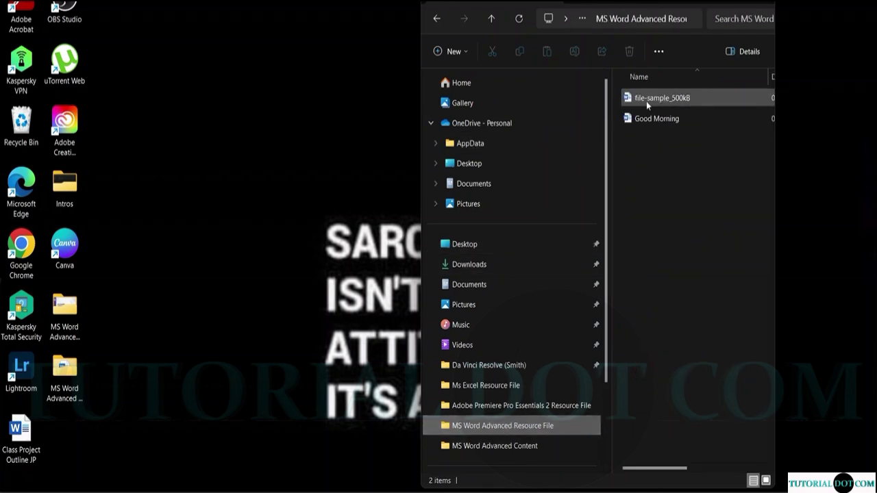
double_click(656, 101)
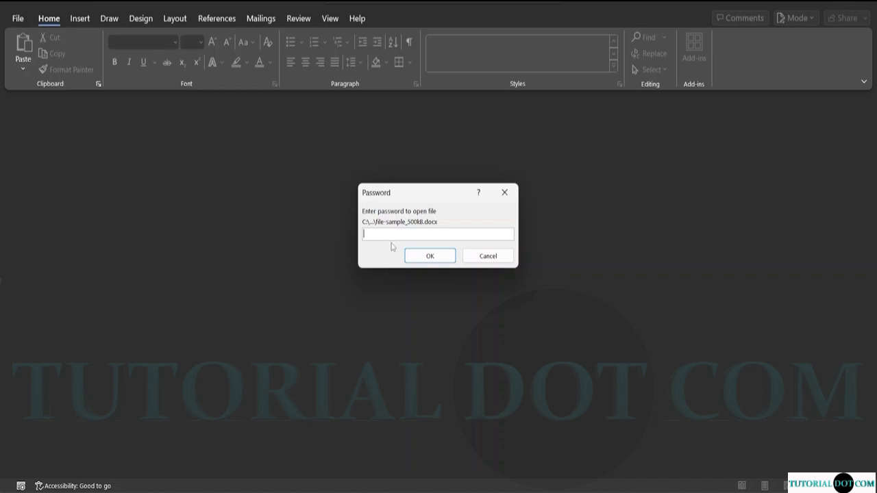
Enter the document password to open file-sample_500kB, then scroll through it and back.
text(12345)
click(446, 256)
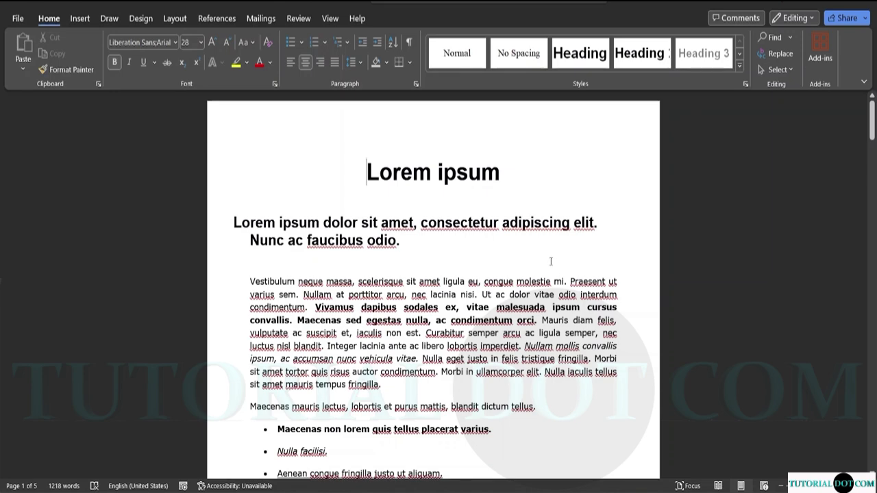
scroll(548, 258, down, 5)
scroll(525, 286, down, 5)
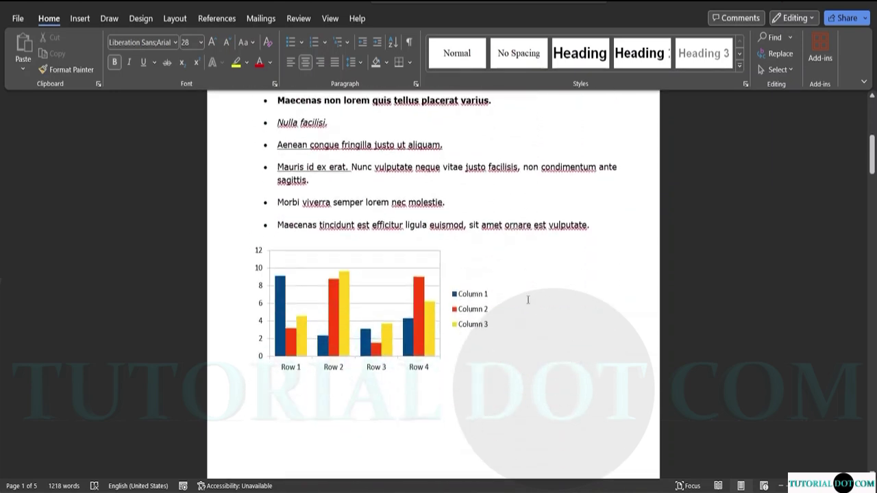
scroll(516, 293, up, 10)
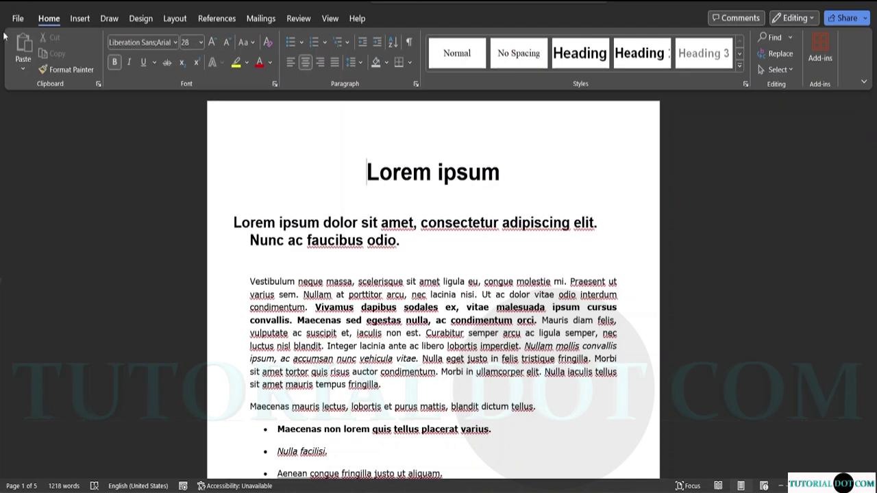
Clear the password under File > Info > Protect Document > Encrypt with Password and return to the document.
click(20, 21)
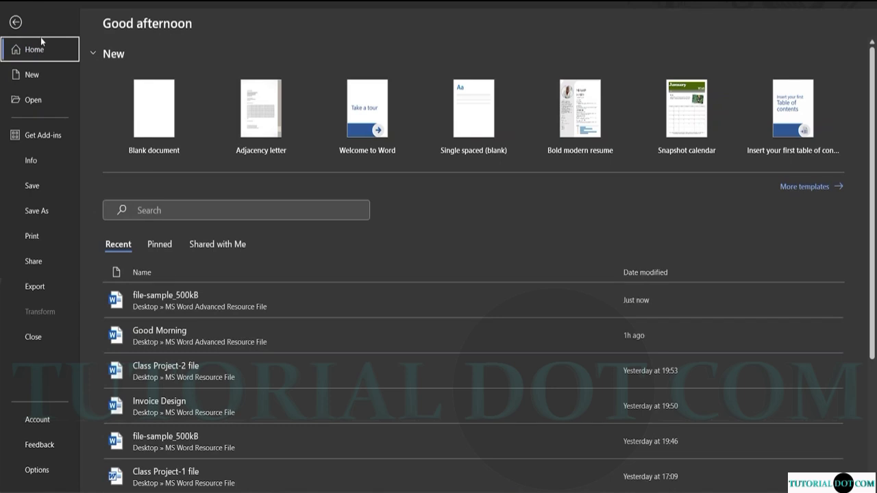
click(31, 161)
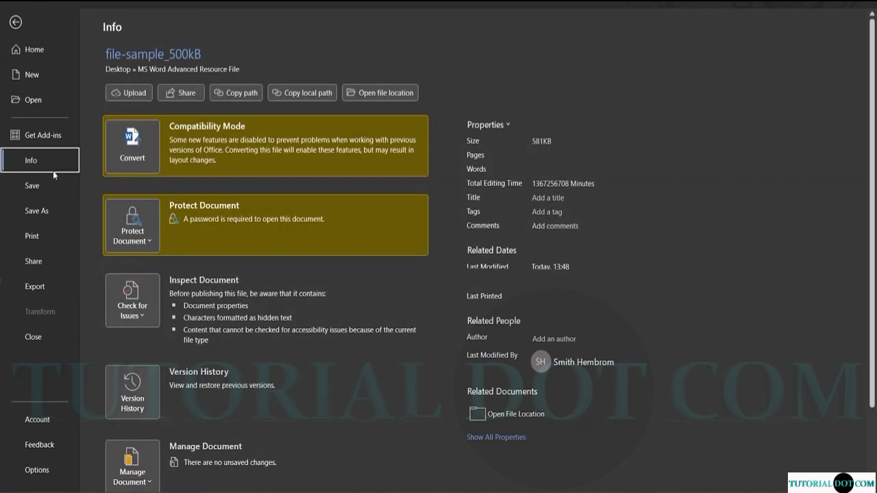
click(145, 241)
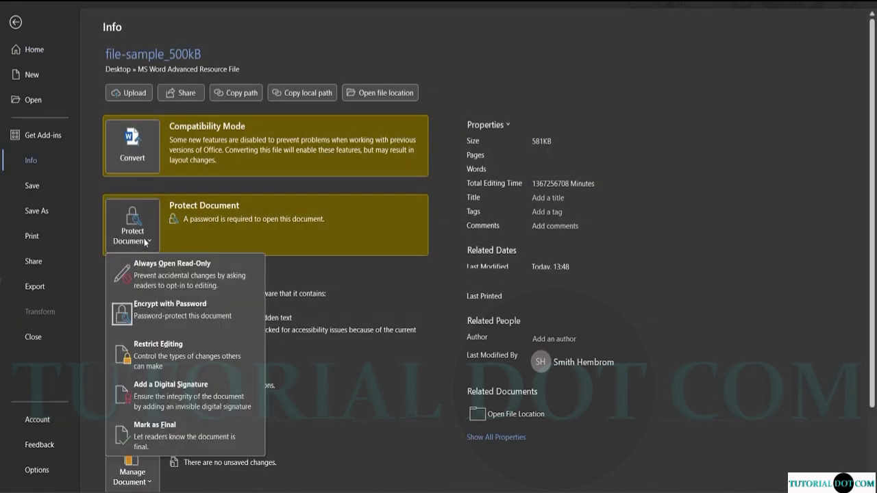
click(163, 321)
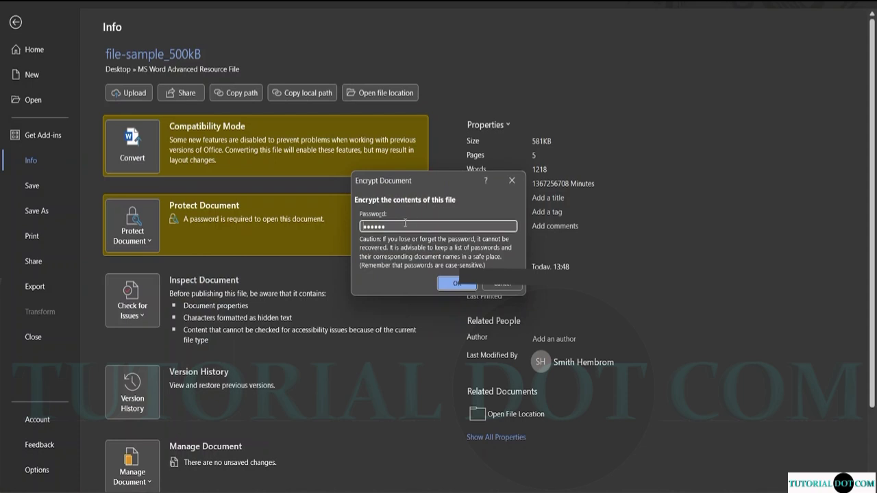
key(BackSpace)
key(BackSpace)
key(BackSpace)
key(BackSpace)
key(BackSpace)
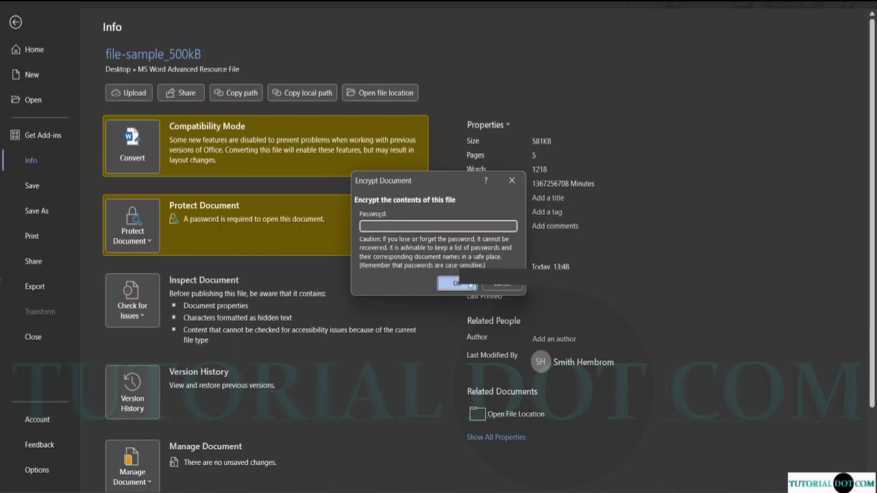
click(456, 284)
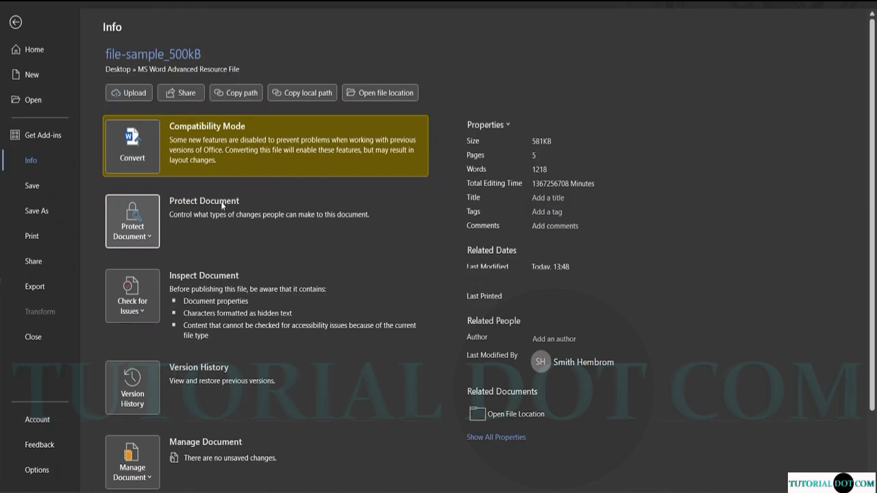
click(13, 22)
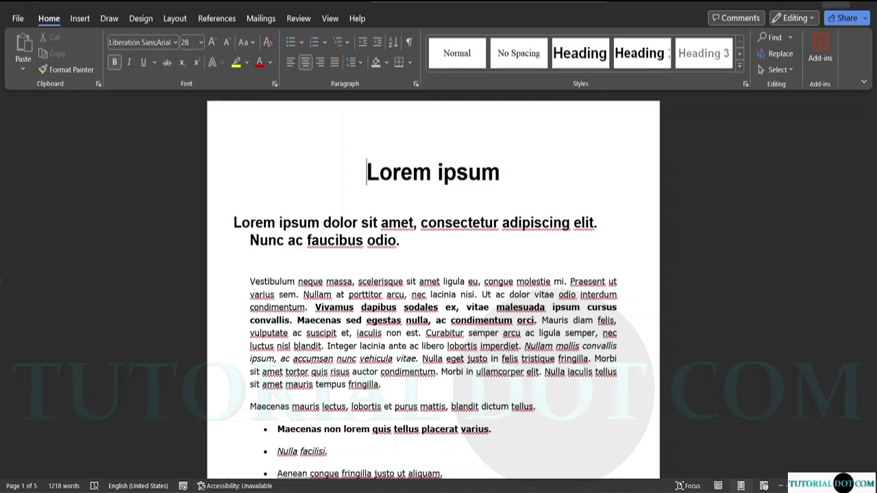
Quit Word, reopen file-sample_500kB, and display the Review tab.
click(862, 3)
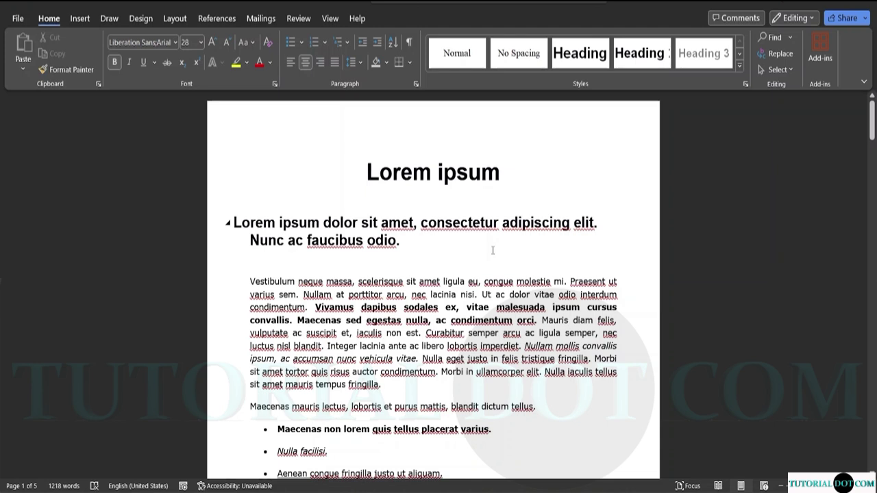
click(298, 18)
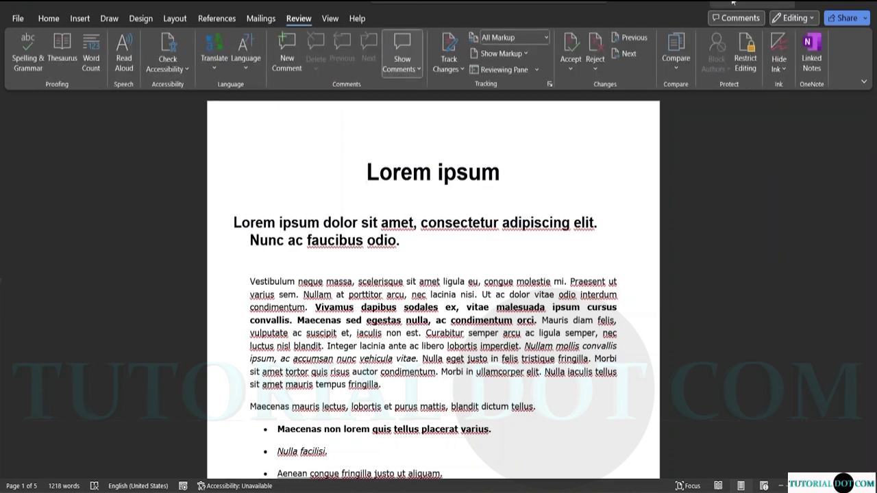
In Restrict Editing, limit formatting to allowed styles and remove the disallowed bold, italic and bullet formatting.
click(746, 71)
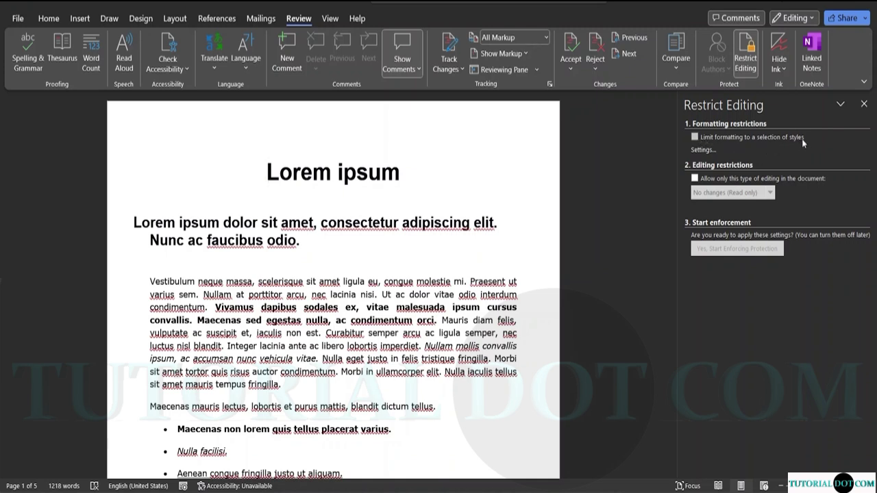
click(694, 138)
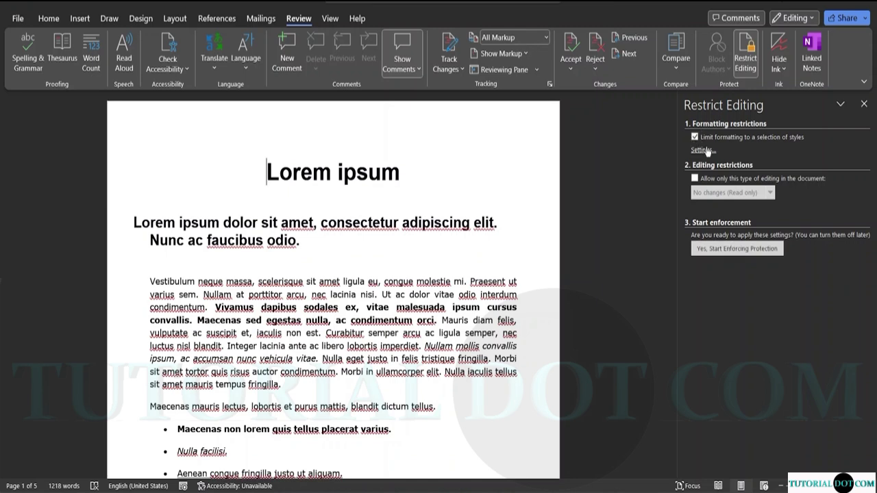
click(705, 151)
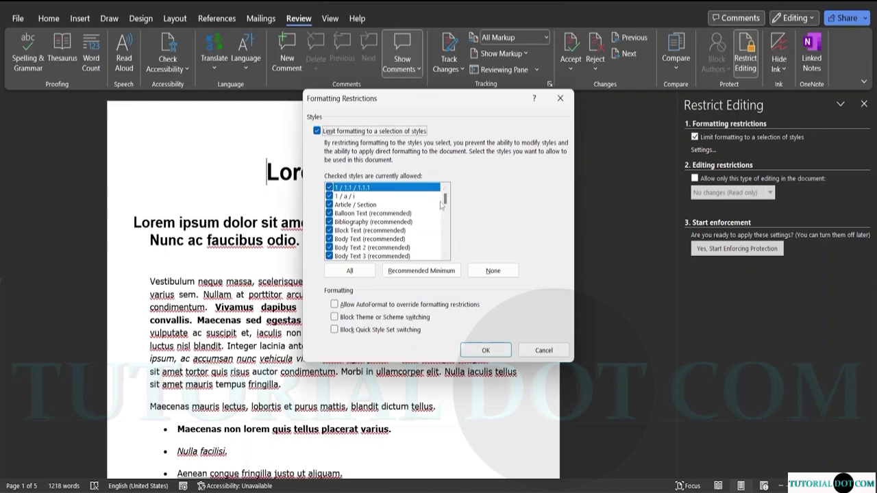
mouse_move(444, 199)
mouse_down()
mouse_move(445, 248)
mouse_move(445, 195)
mouse_up()
click(489, 349)
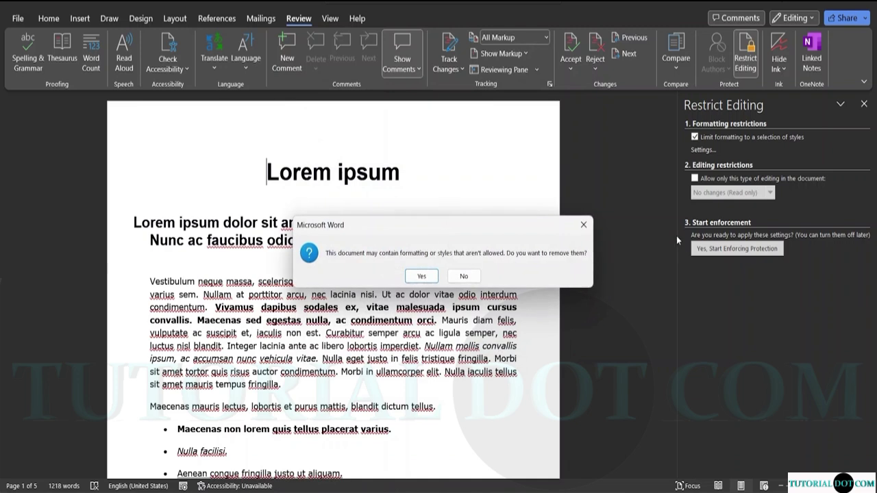
click(421, 276)
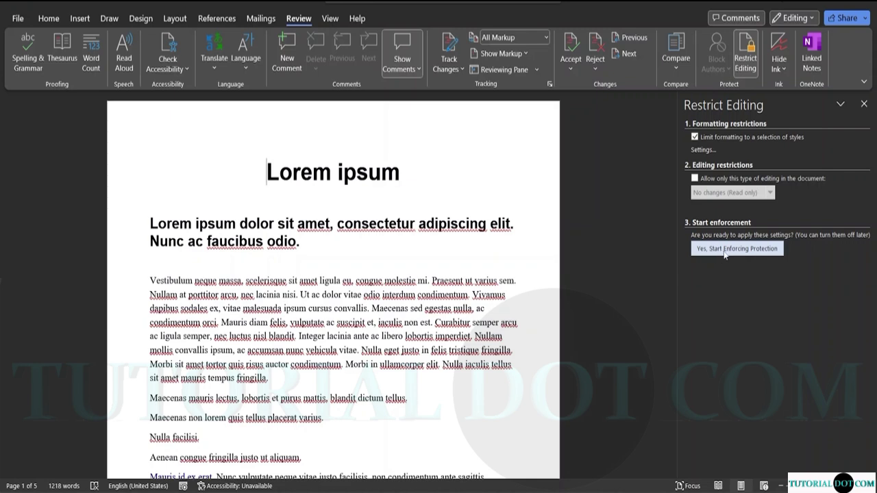
Start enforcing protection, entering and confirming a protection password.
click(725, 255)
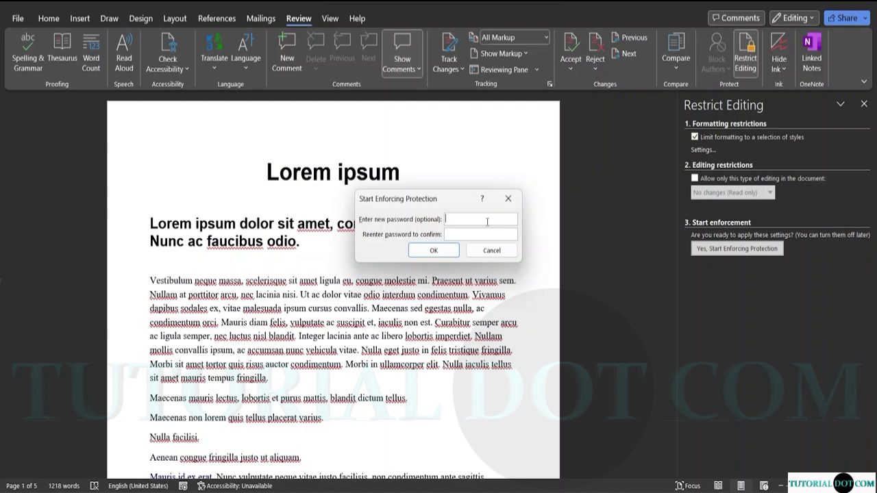
text(123456)
click(463, 233)
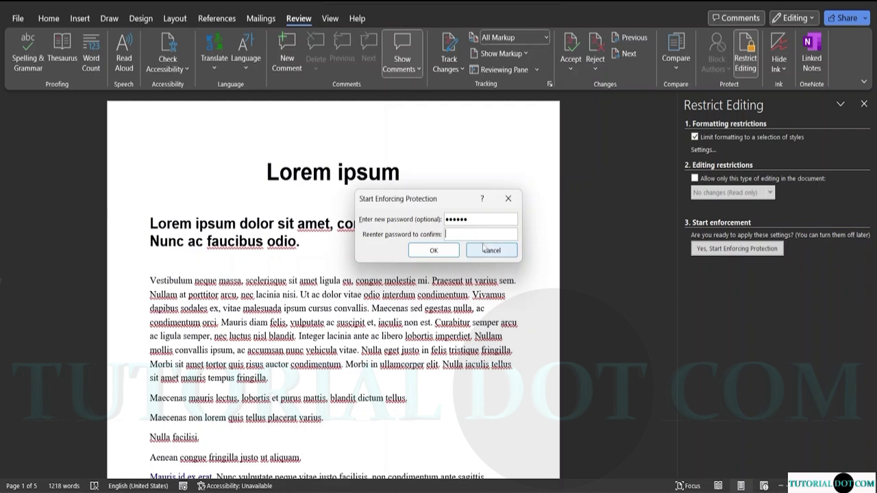
text(123456)
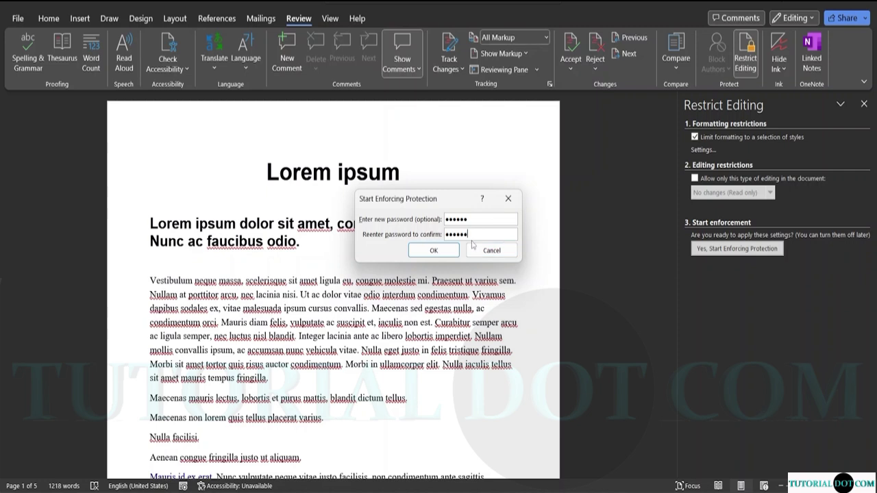
click(454, 251)
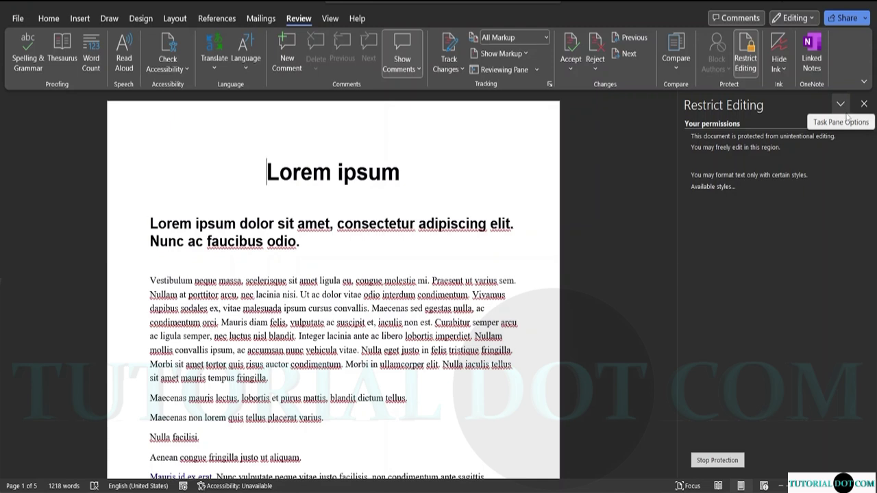
drag(298, 241, 220, 241)
click(180, 224)
key(Left)
key(Left)
key(Left)
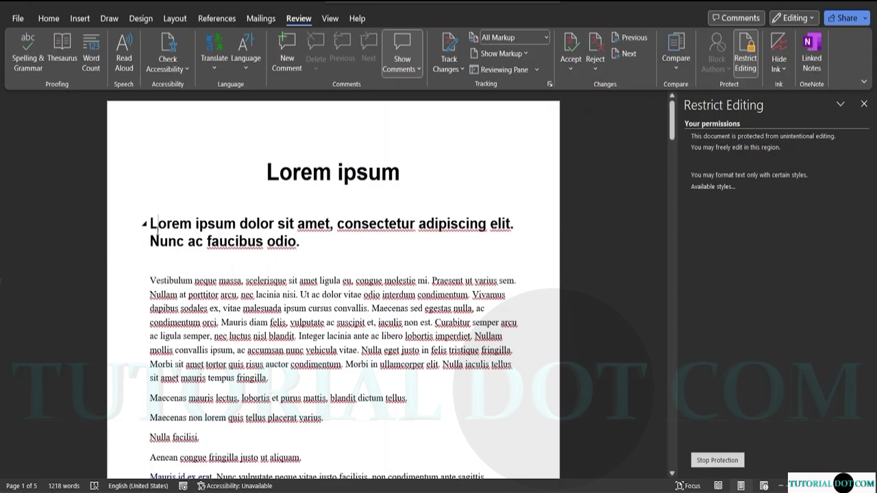
key(BackSpace)
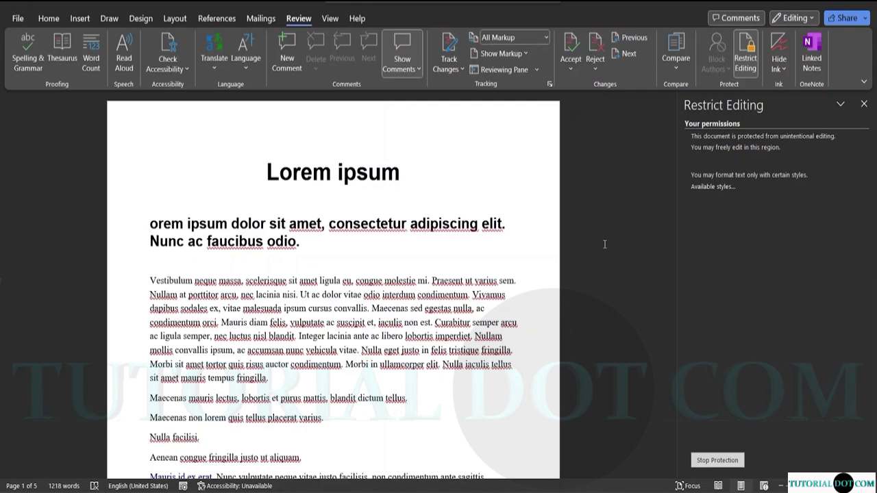
text(L)
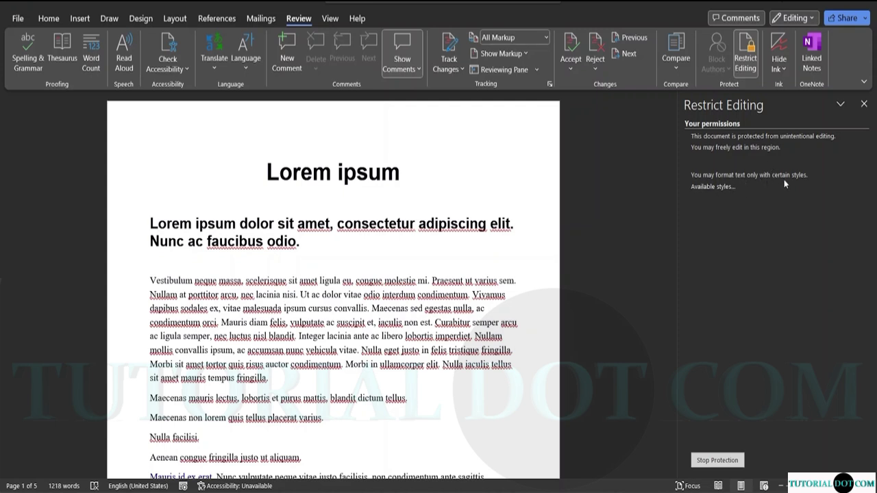
Scroll through the Styles list of available formatting styles, then close the Styles pane.
click(706, 187)
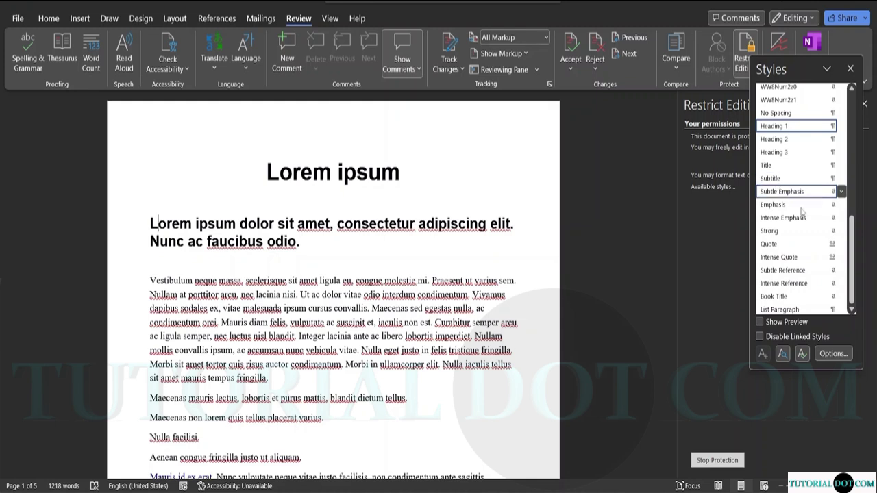
drag(852, 239, 865, 268)
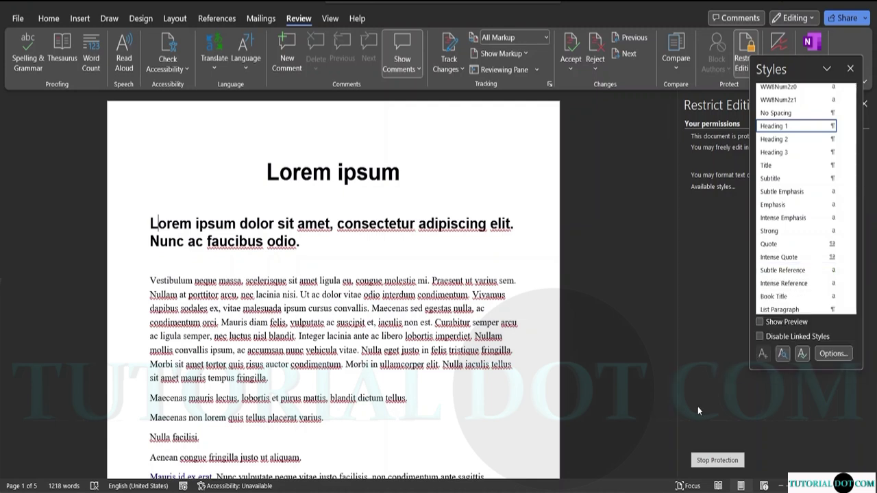
click(850, 69)
Stop protection using the document password and untick 'Limit formatting to a selection of styles'.
click(717, 461)
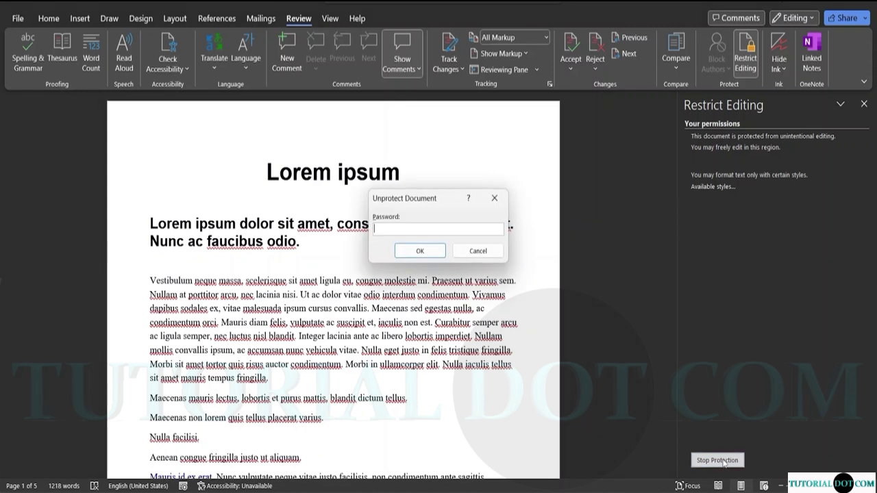
text(1)
click(420, 251)
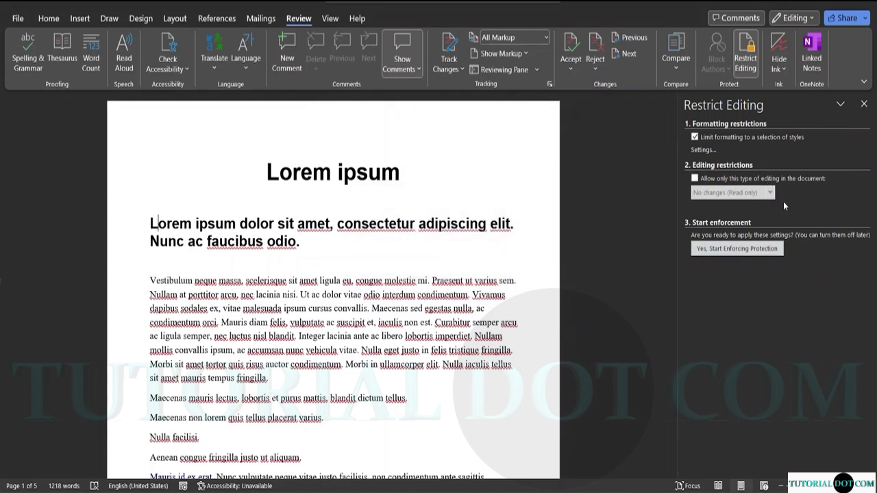
click(694, 136)
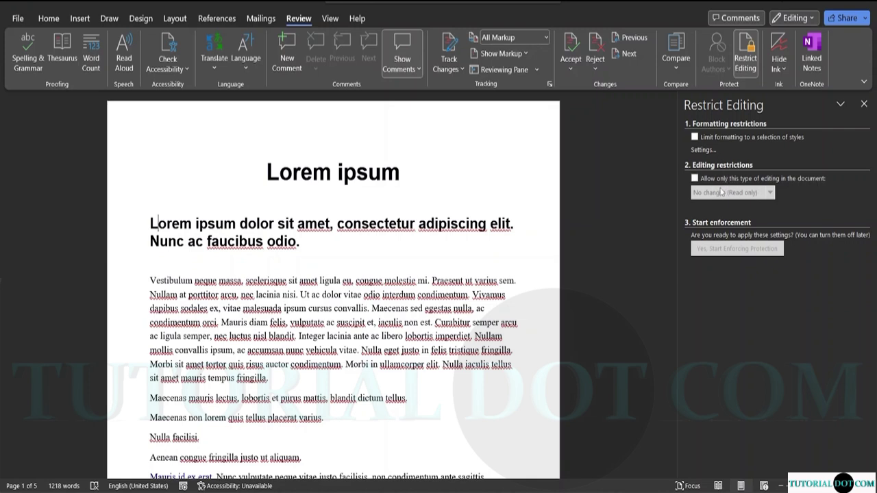
Allow only No changes (Read only) editing, checking then unchecking the Everyone exception.
click(695, 178)
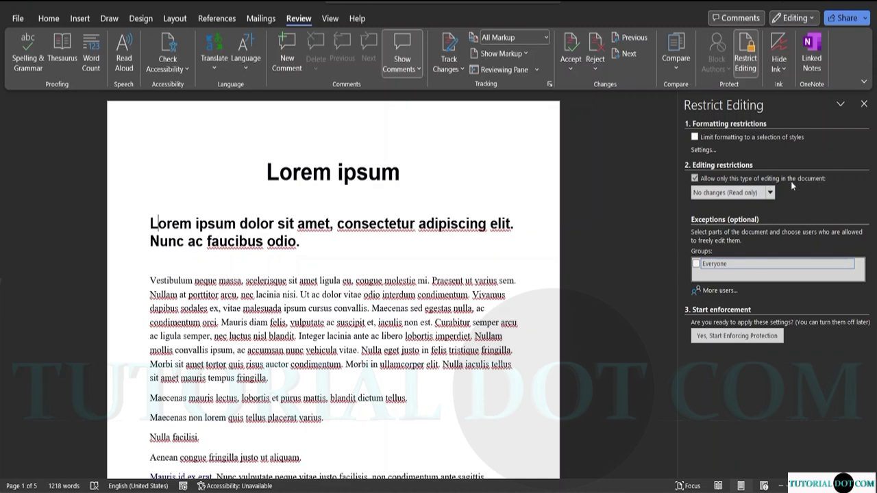
click(770, 193)
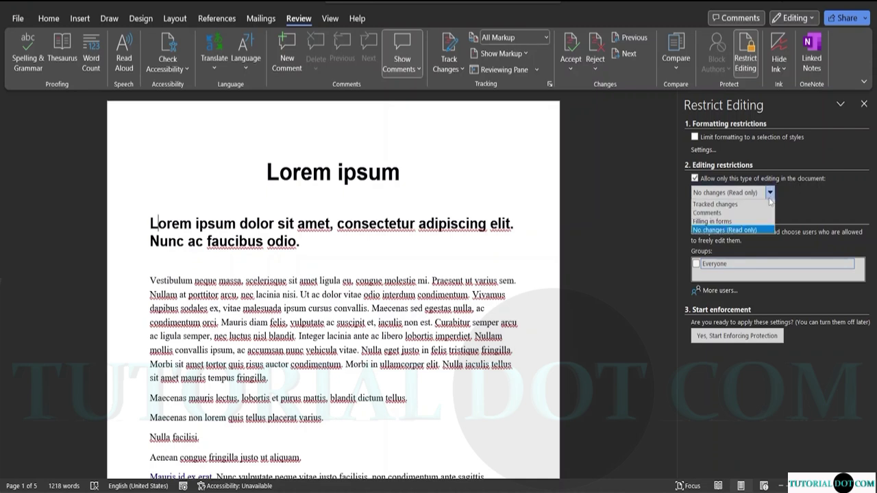
click(731, 231)
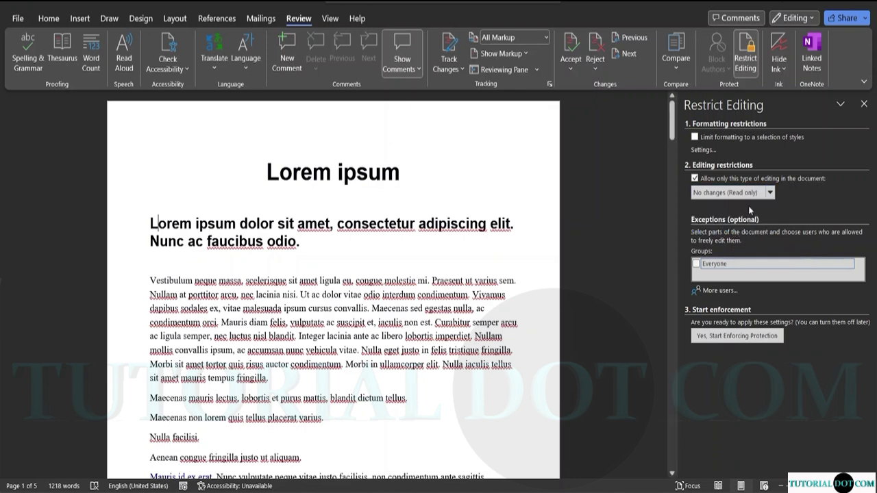
click(709, 269)
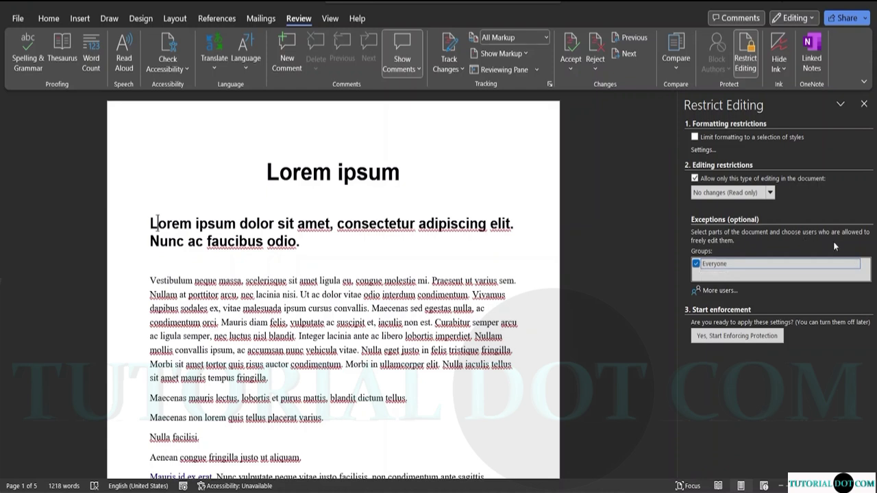
click(696, 263)
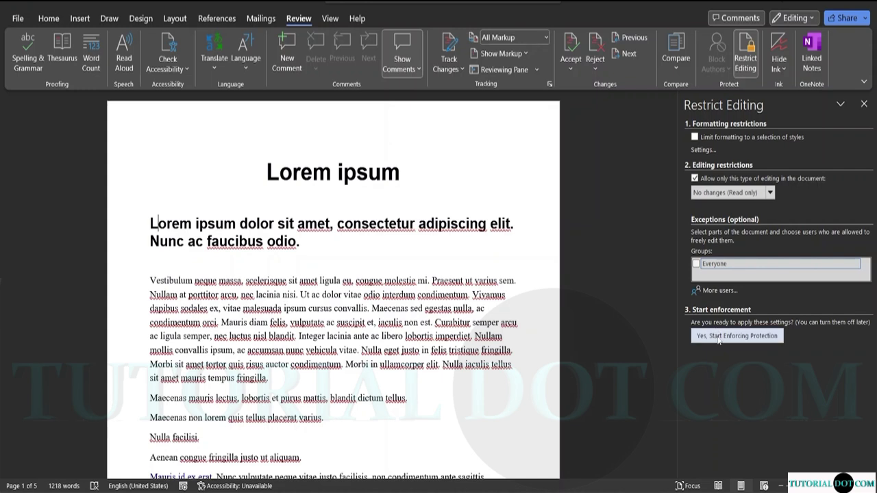
Start enforcing the read-only protection with a confirmed password.
click(719, 339)
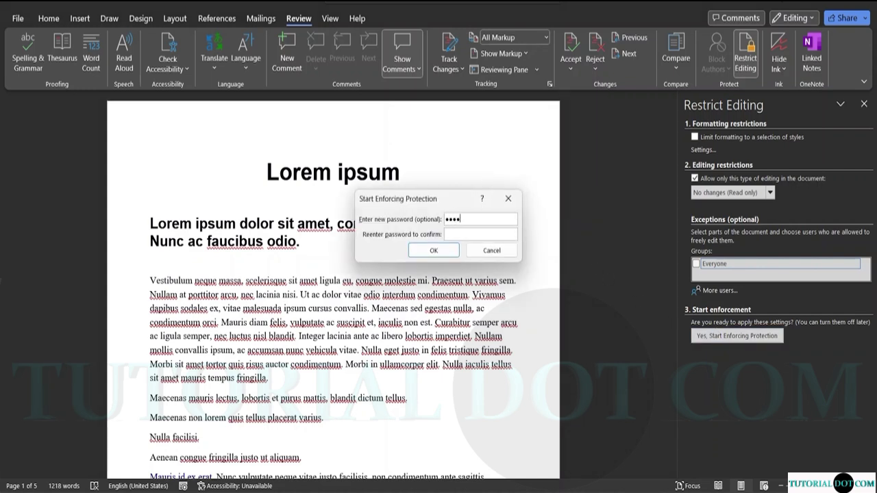
click(457, 234)
text(12345)
click(433, 251)
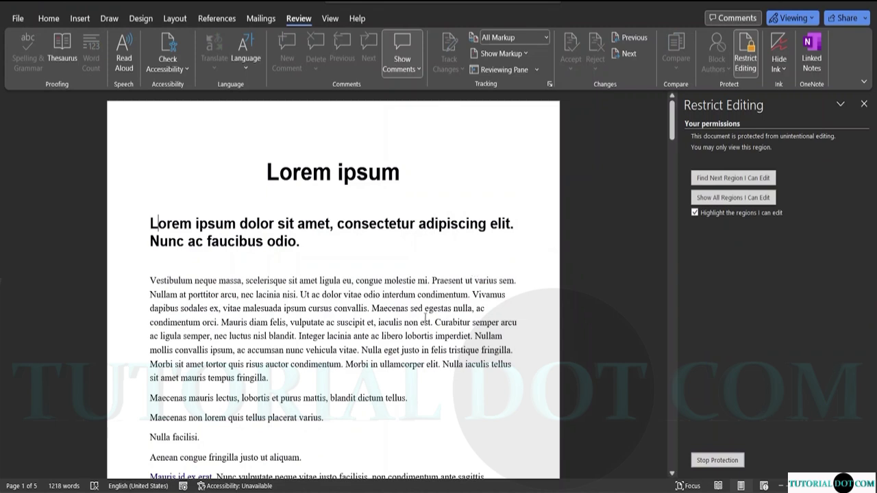
Try deleting characters in the heading after 'faucibus' and inside 'adipiscing' to confirm it is locked.
click(320, 241)
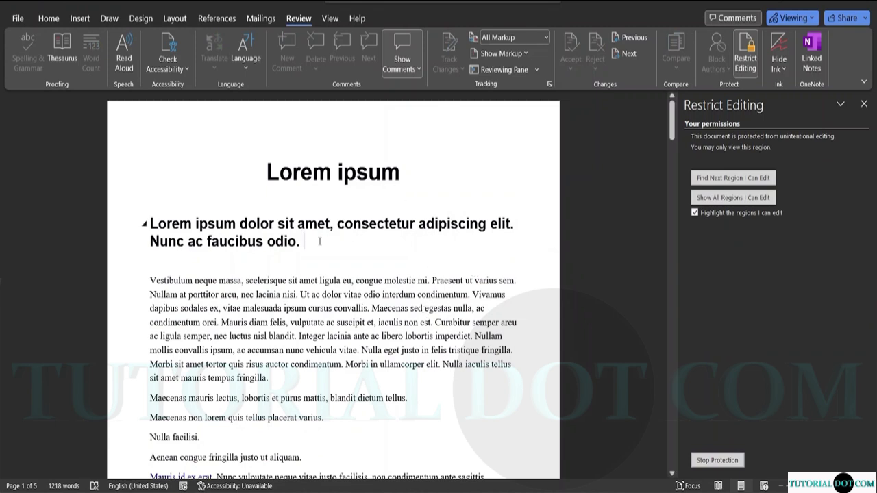
click(265, 244)
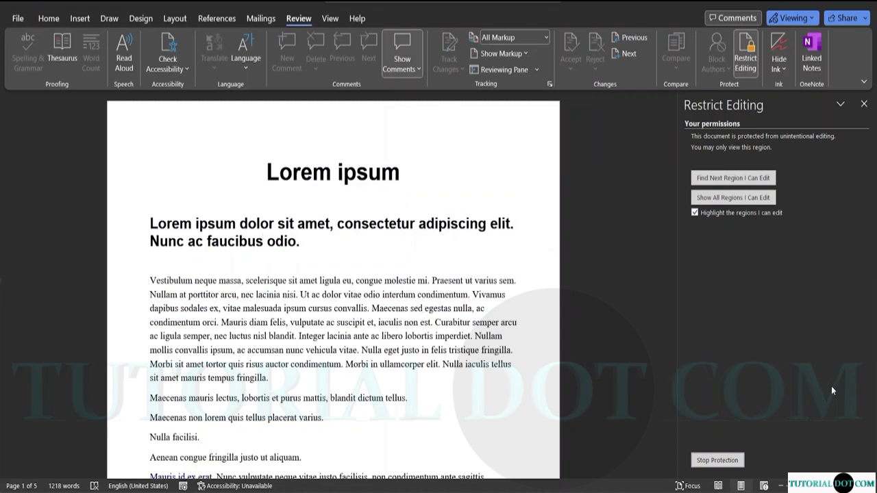
key(BackSpace)
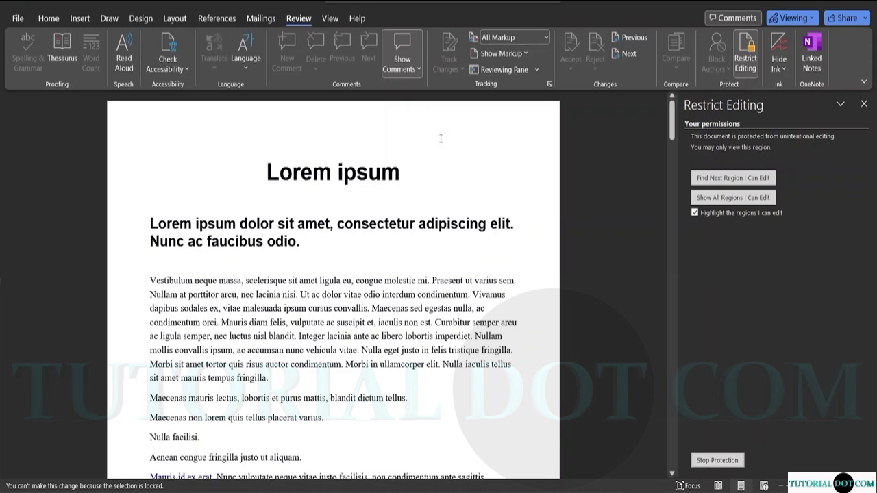
click(435, 225)
key(BackSpace)
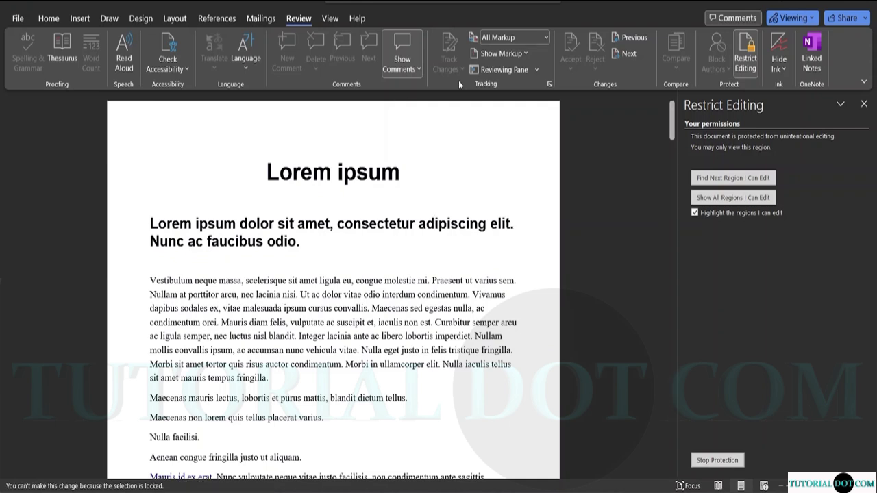
click(49, 18)
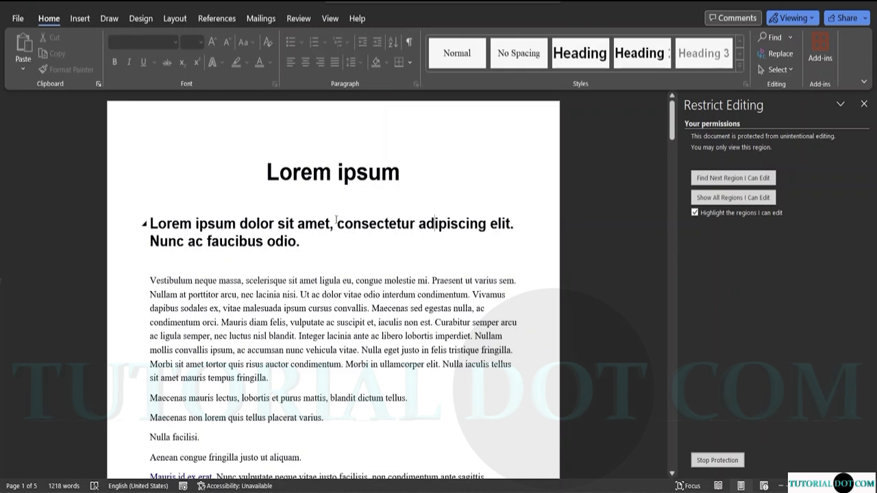
Select and deselect the heading's opening text, then choose Stop Protection in the Restrict Editing pane.
drag(145, 224, 337, 224)
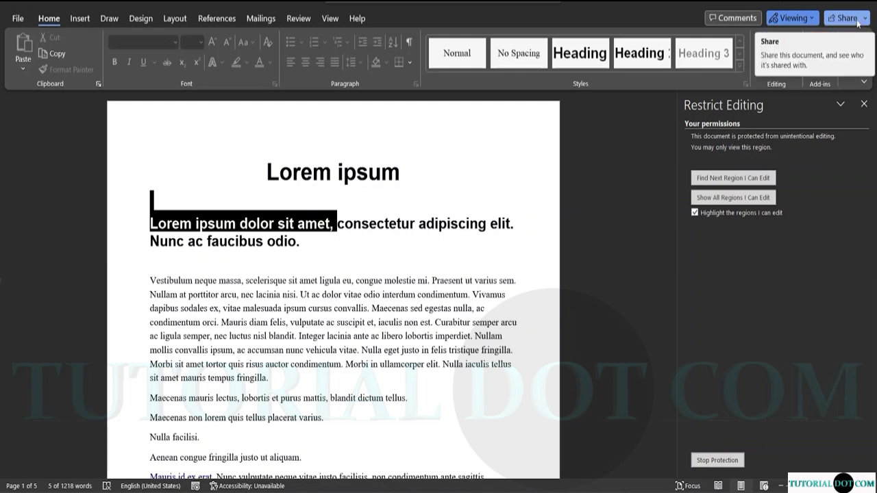
click(522, 271)
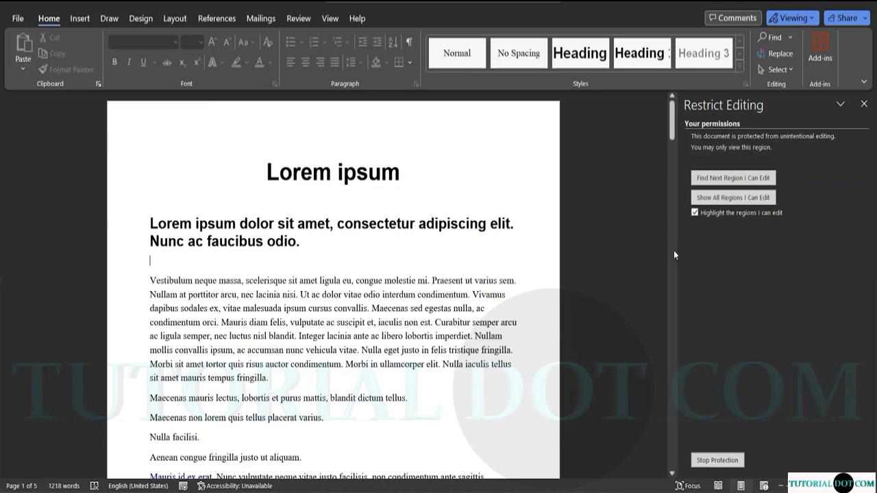
drag(672, 137, 712, 220)
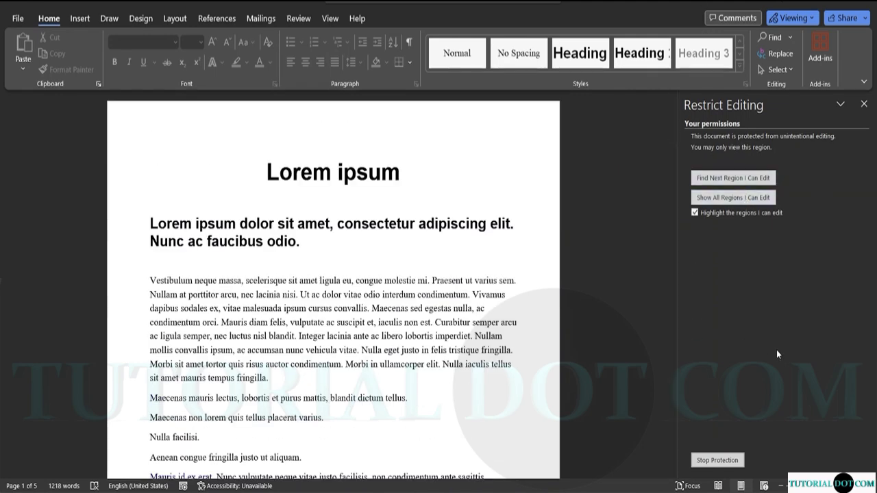
click(730, 457)
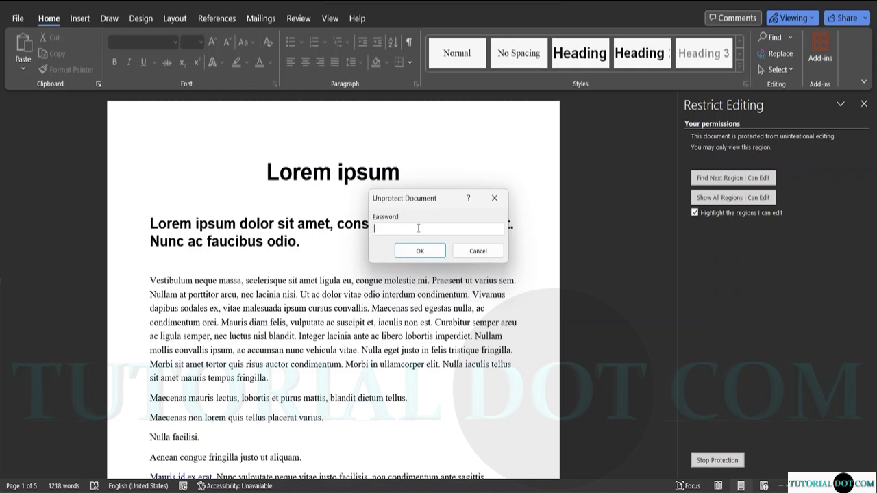
Enter the document password in the Unprotect Document dialog and confirm it.
text(12)
click(430, 252)
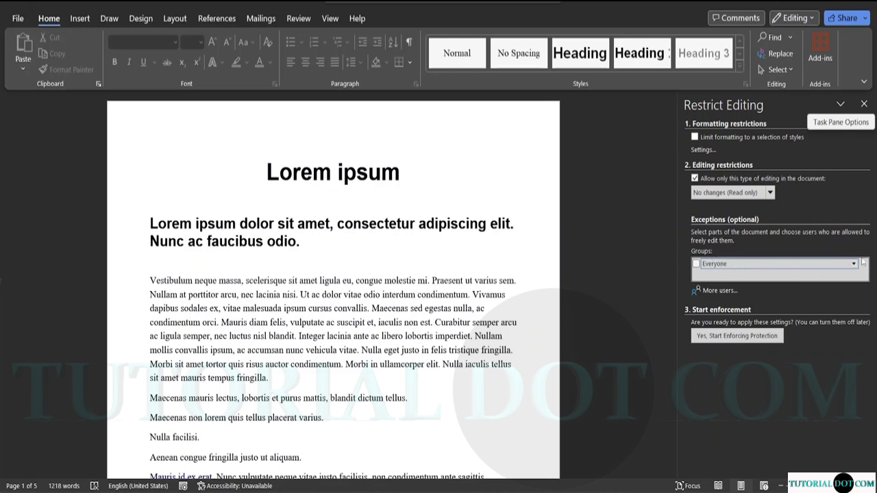
Leave Everyone unchecked as an exception and untick 'Allow only this type of editing in the document'.
click(854, 265)
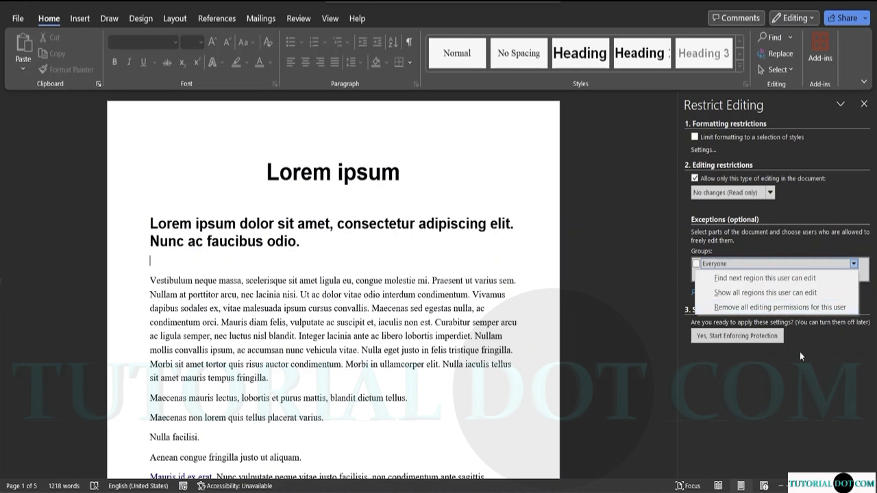
click(782, 363)
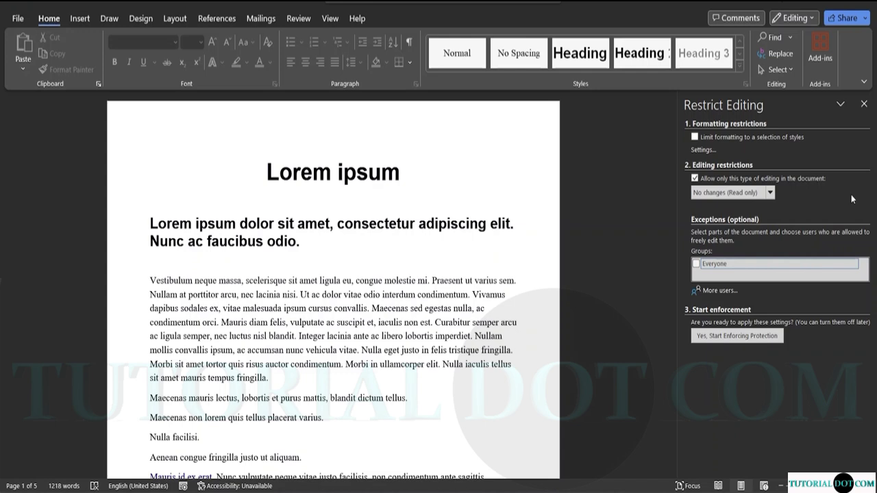
click(770, 268)
click(856, 264)
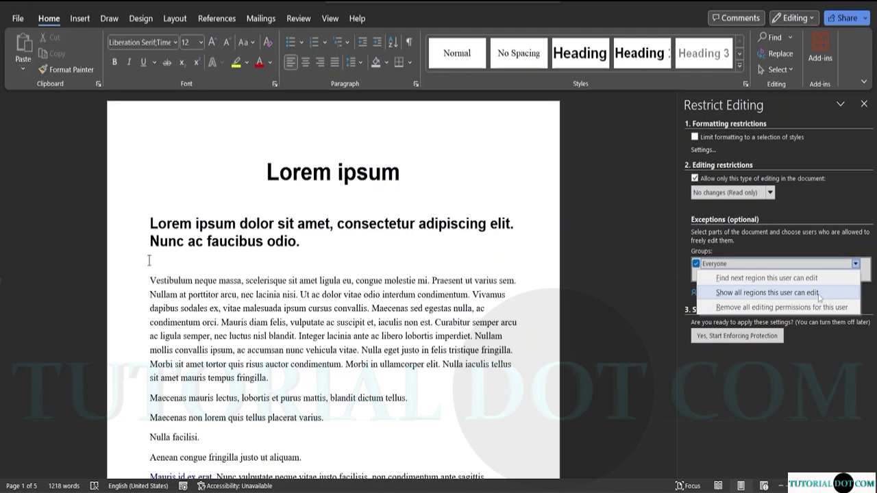
click(822, 260)
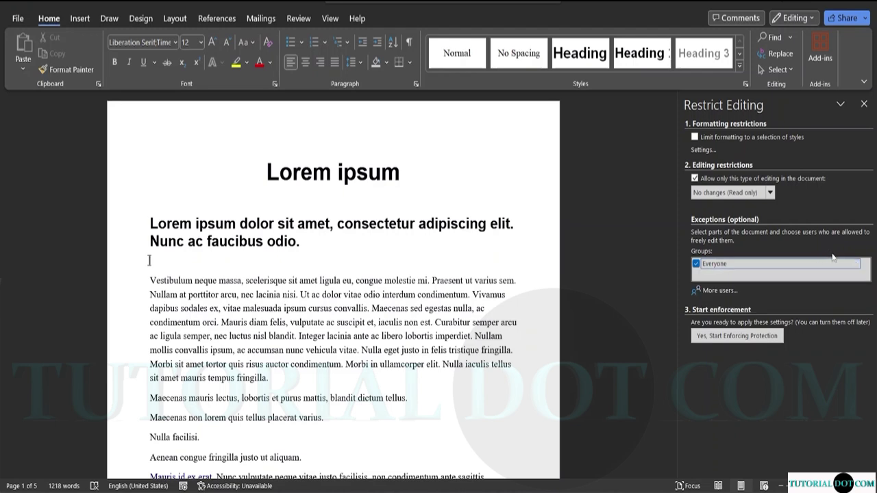
click(696, 264)
click(694, 178)
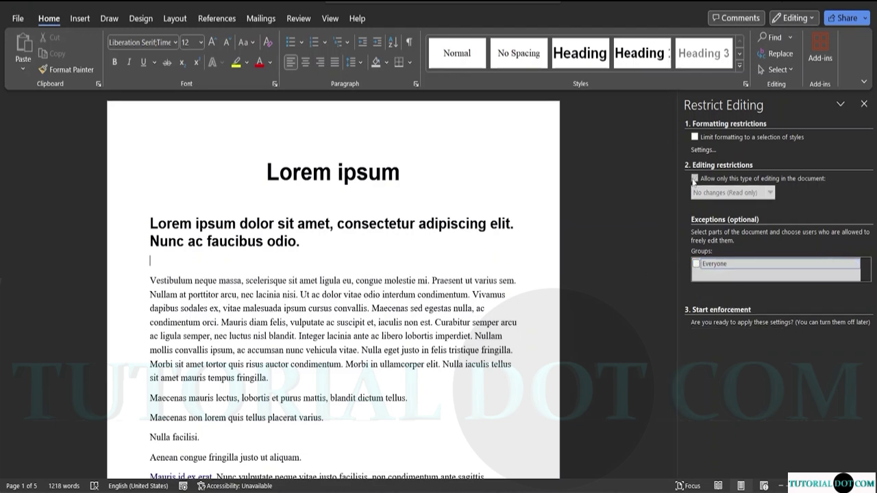
Close the Restrict Editing pane on file-sample_500kB and bring up the Review tab.
click(865, 104)
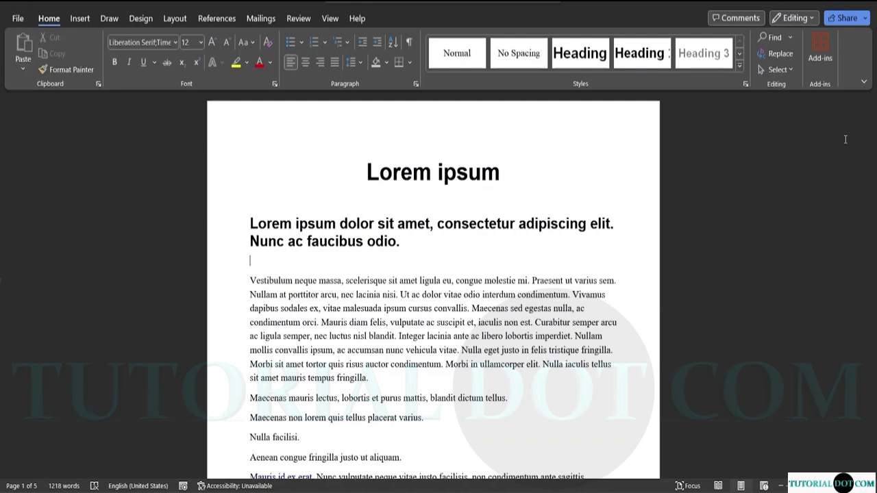
click(170, 22)
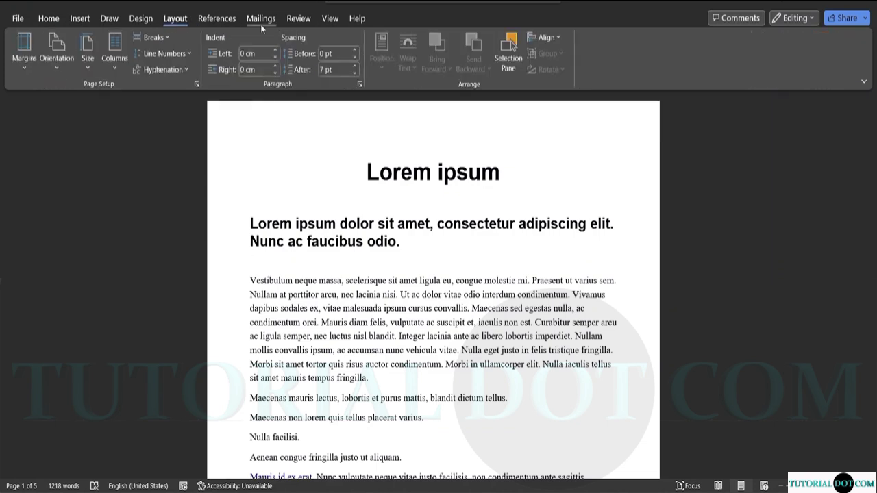
click(307, 15)
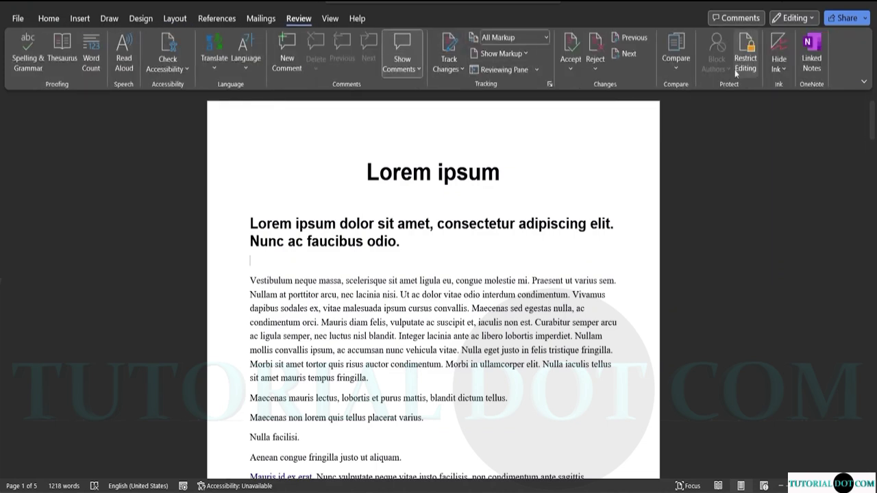